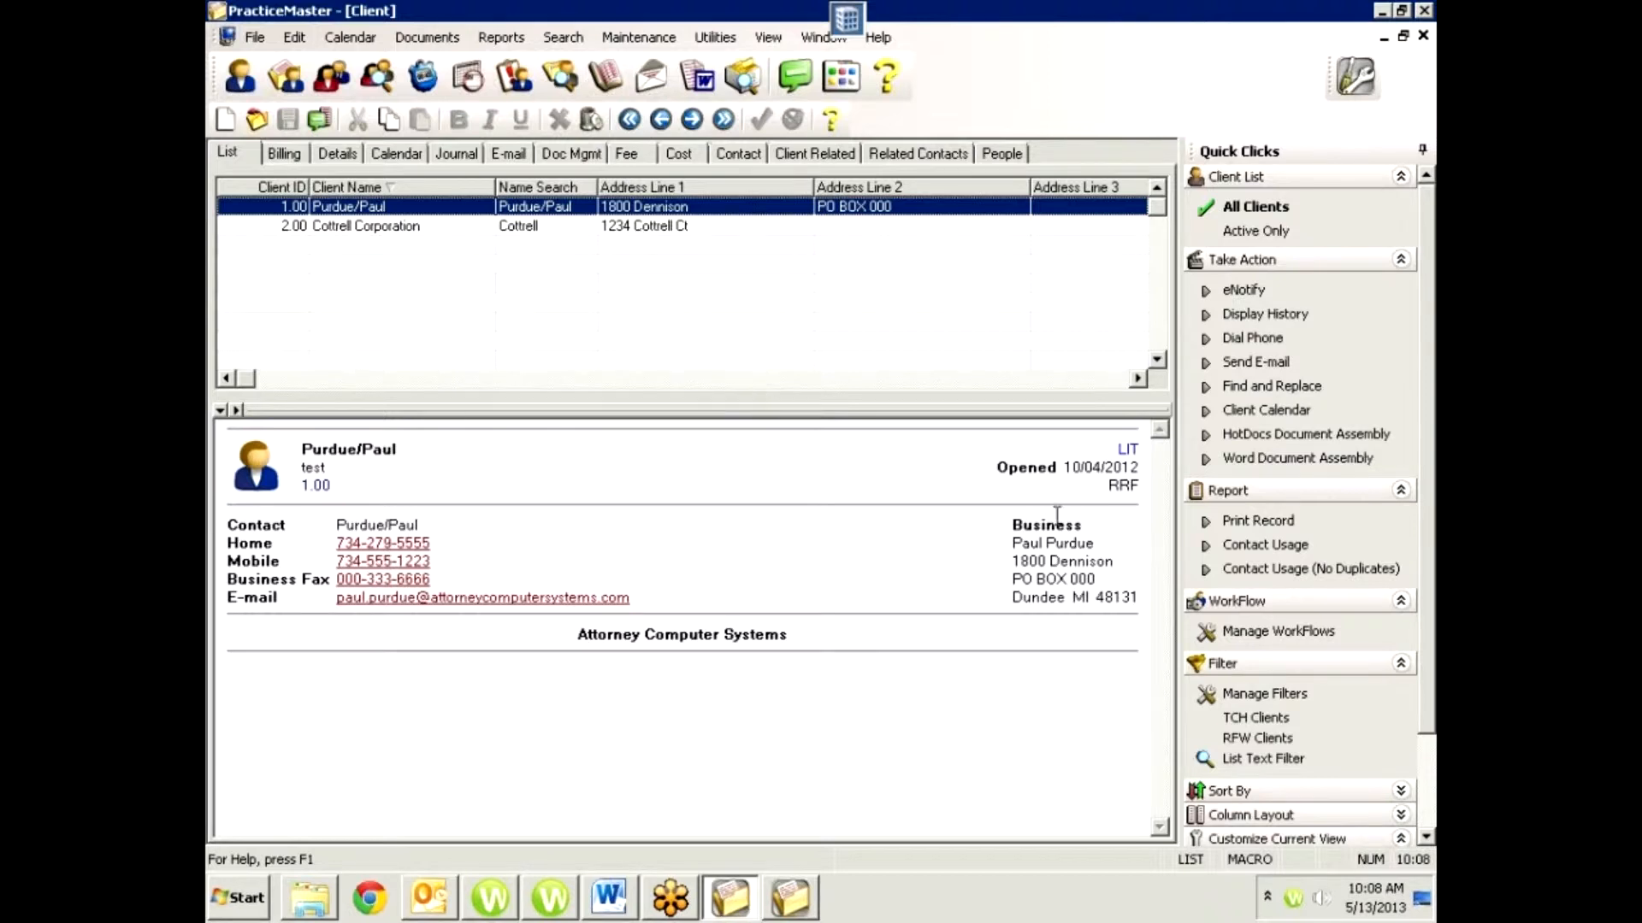
Highlight the business address in the first client's summary, and open and close the phone dialer for the home number.
drag(1138, 601, 1016, 541)
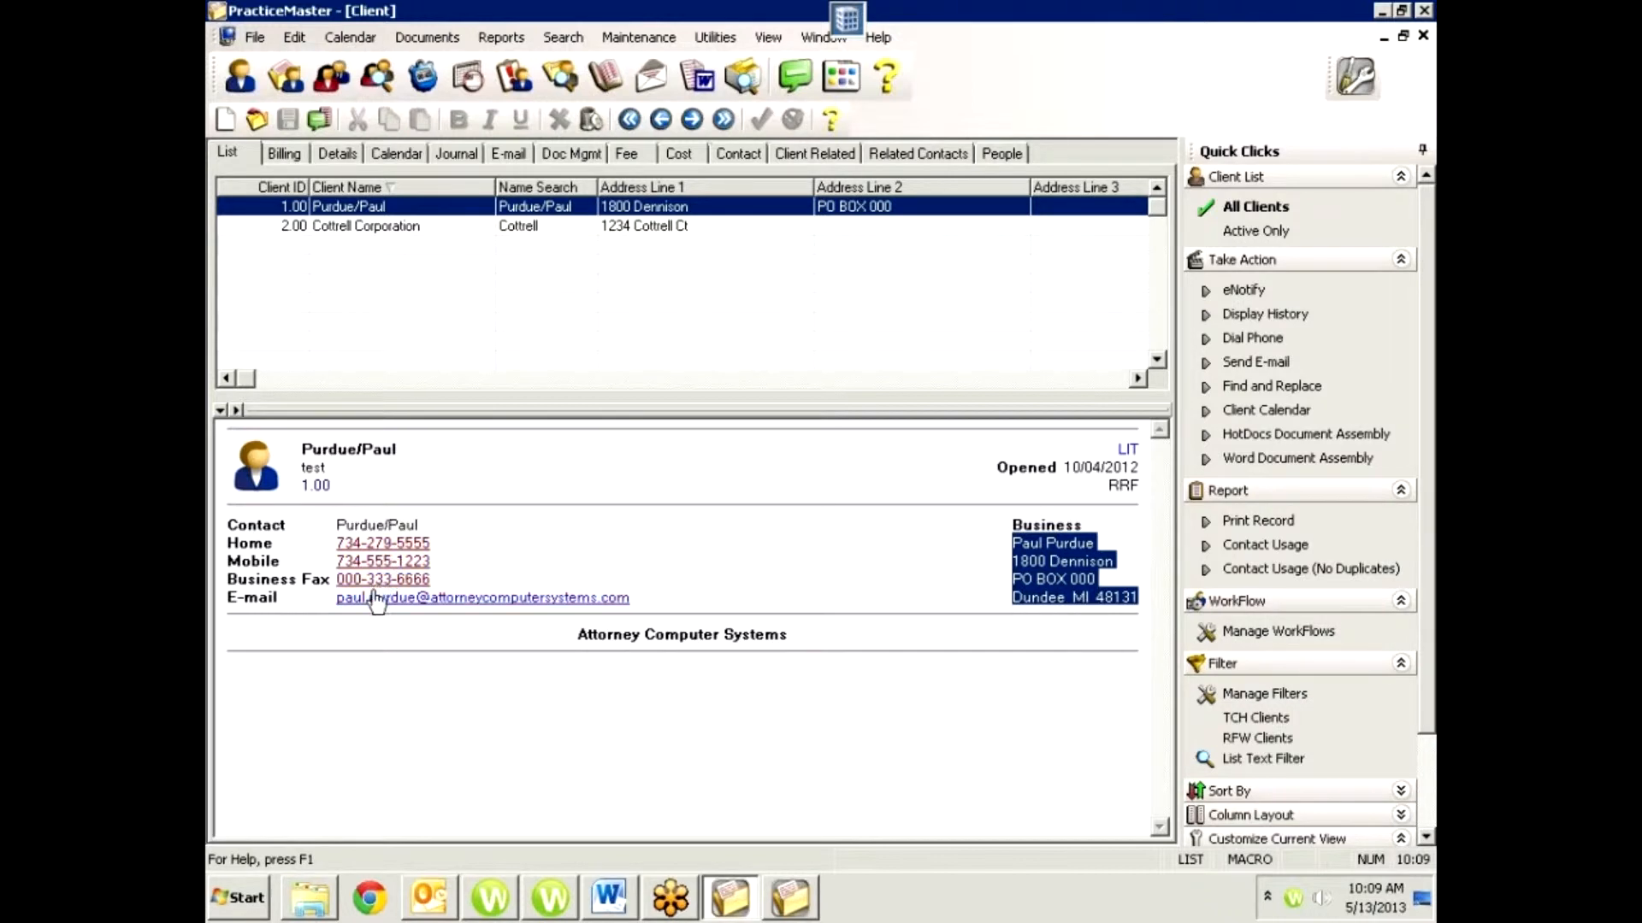
click(382, 545)
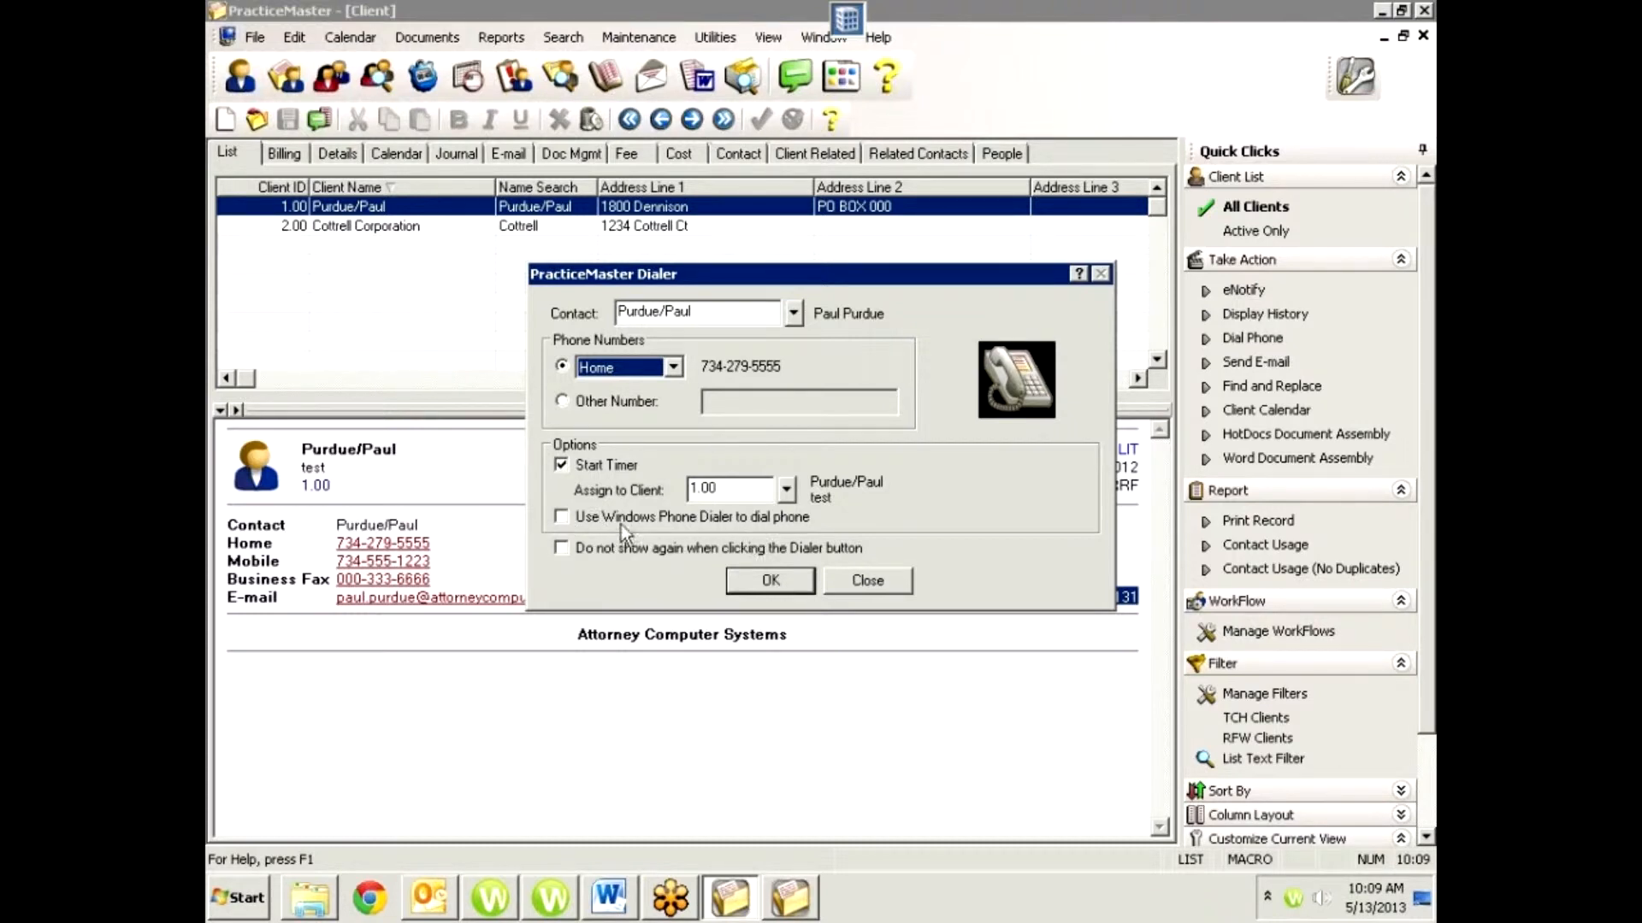
click(877, 585)
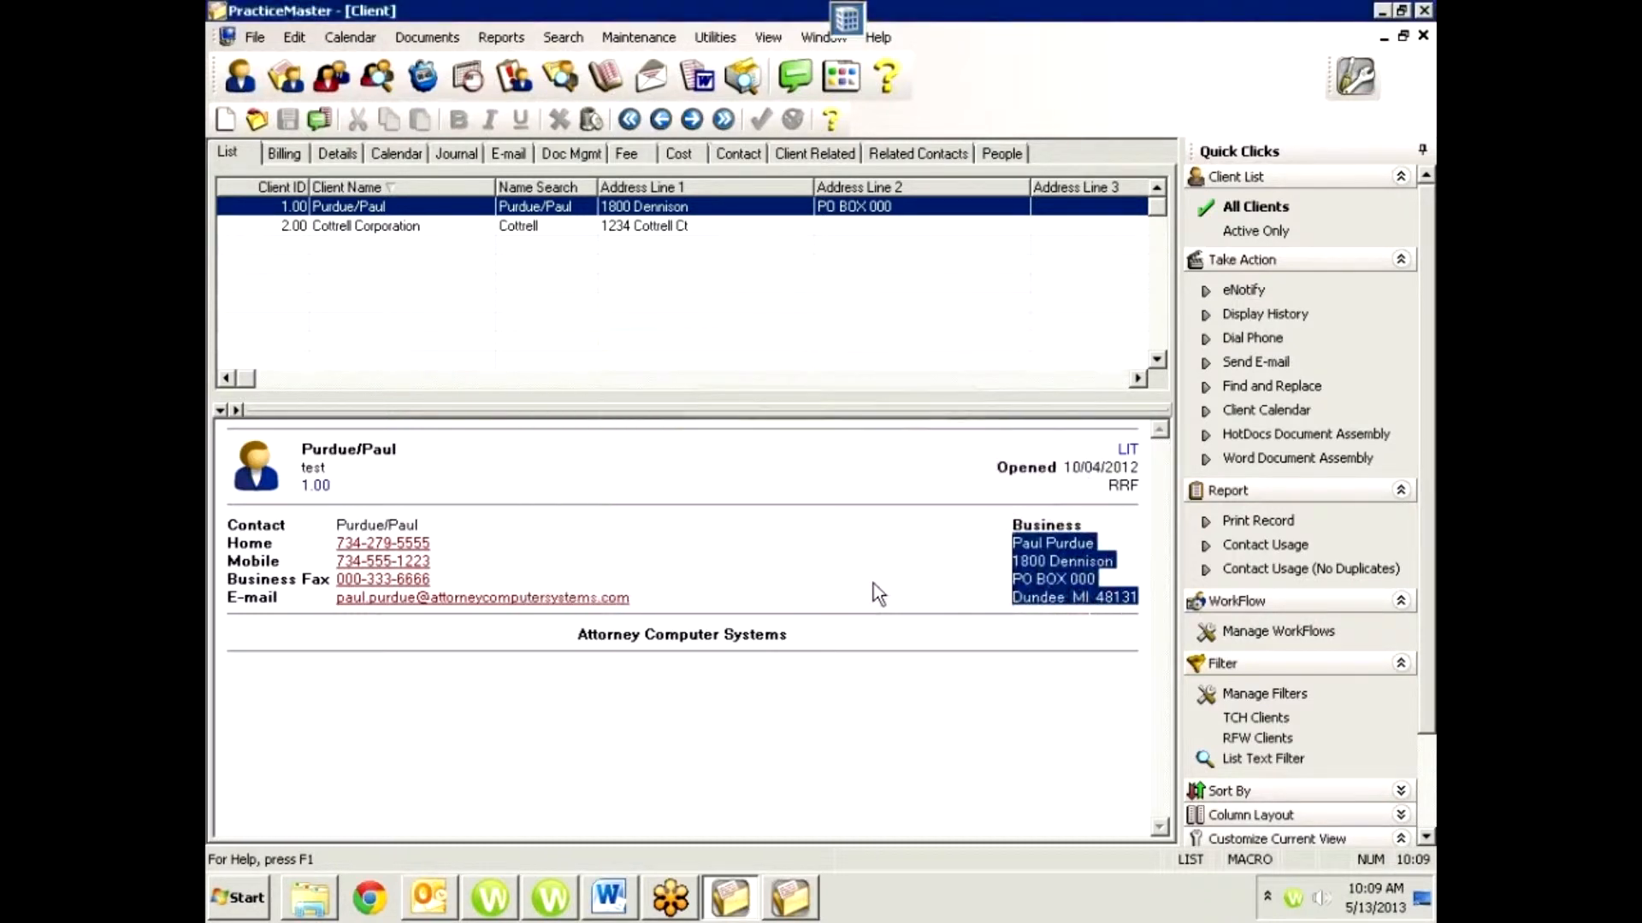
Start an e-mail to the client from the summary's e-mail link, view it in Outlook, and discard it without saving.
click(545, 598)
click(425, 896)
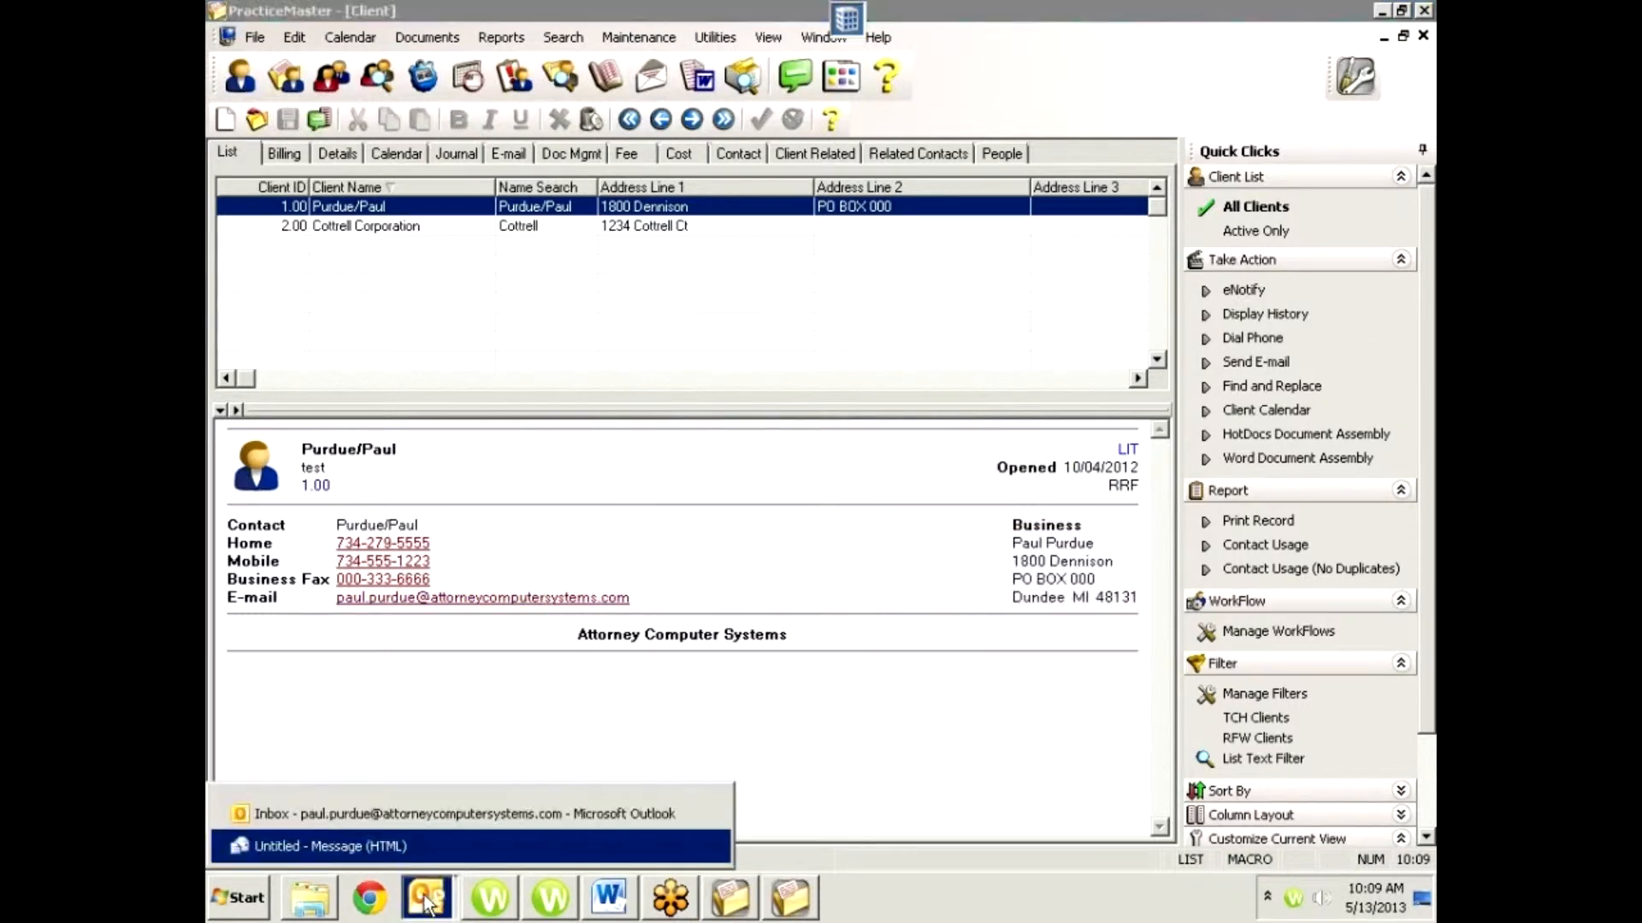
click(387, 848)
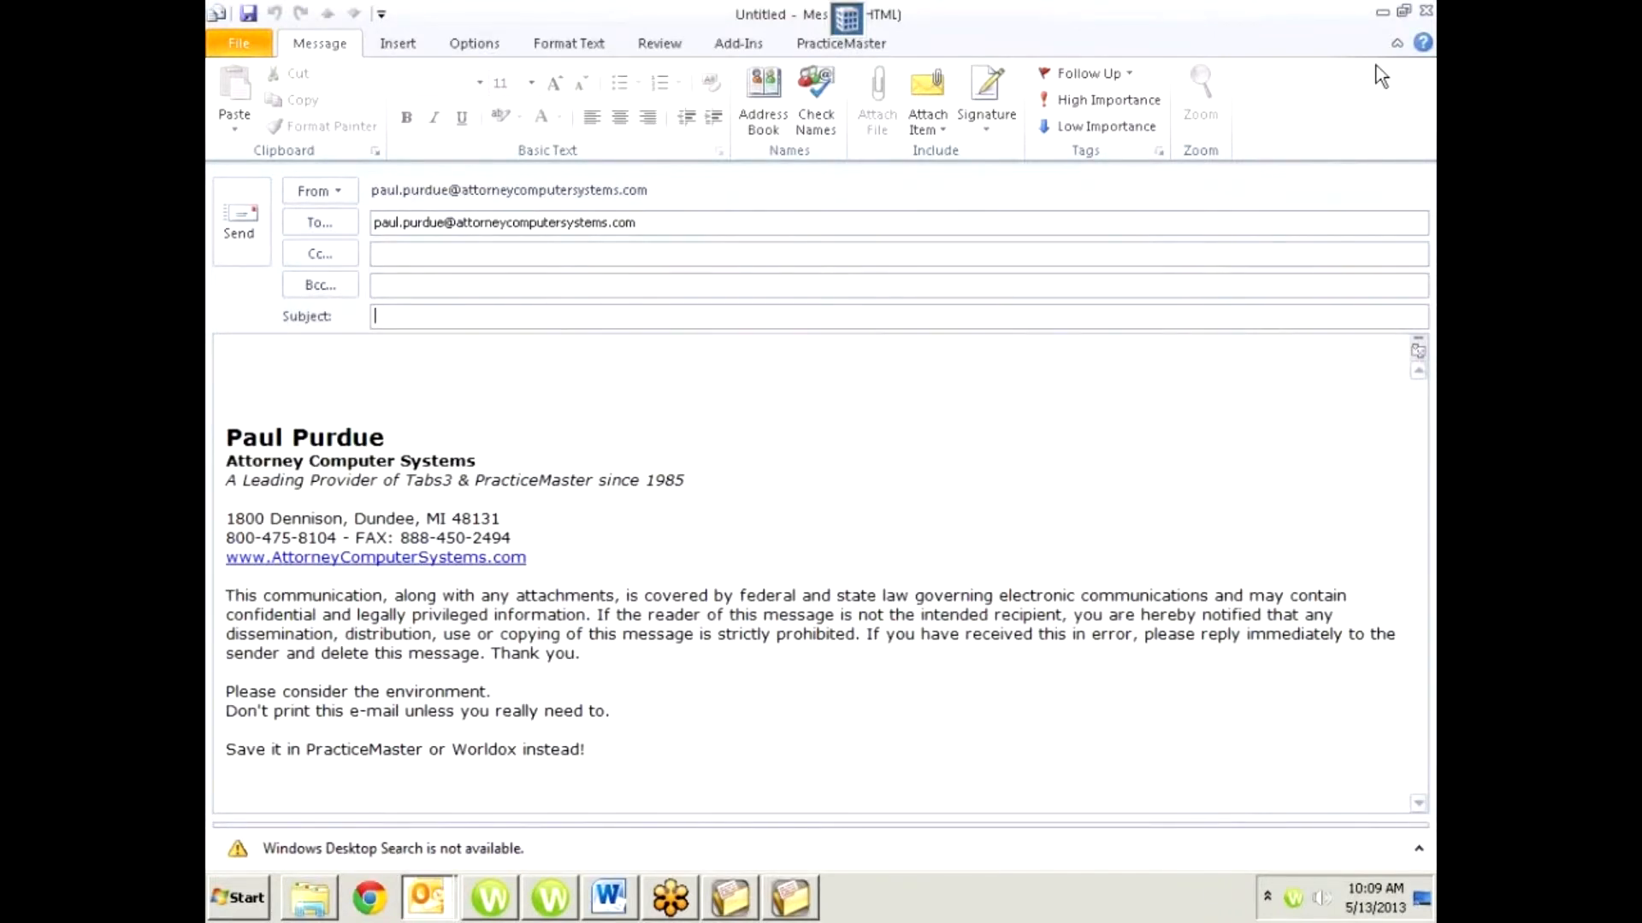
click(1425, 10)
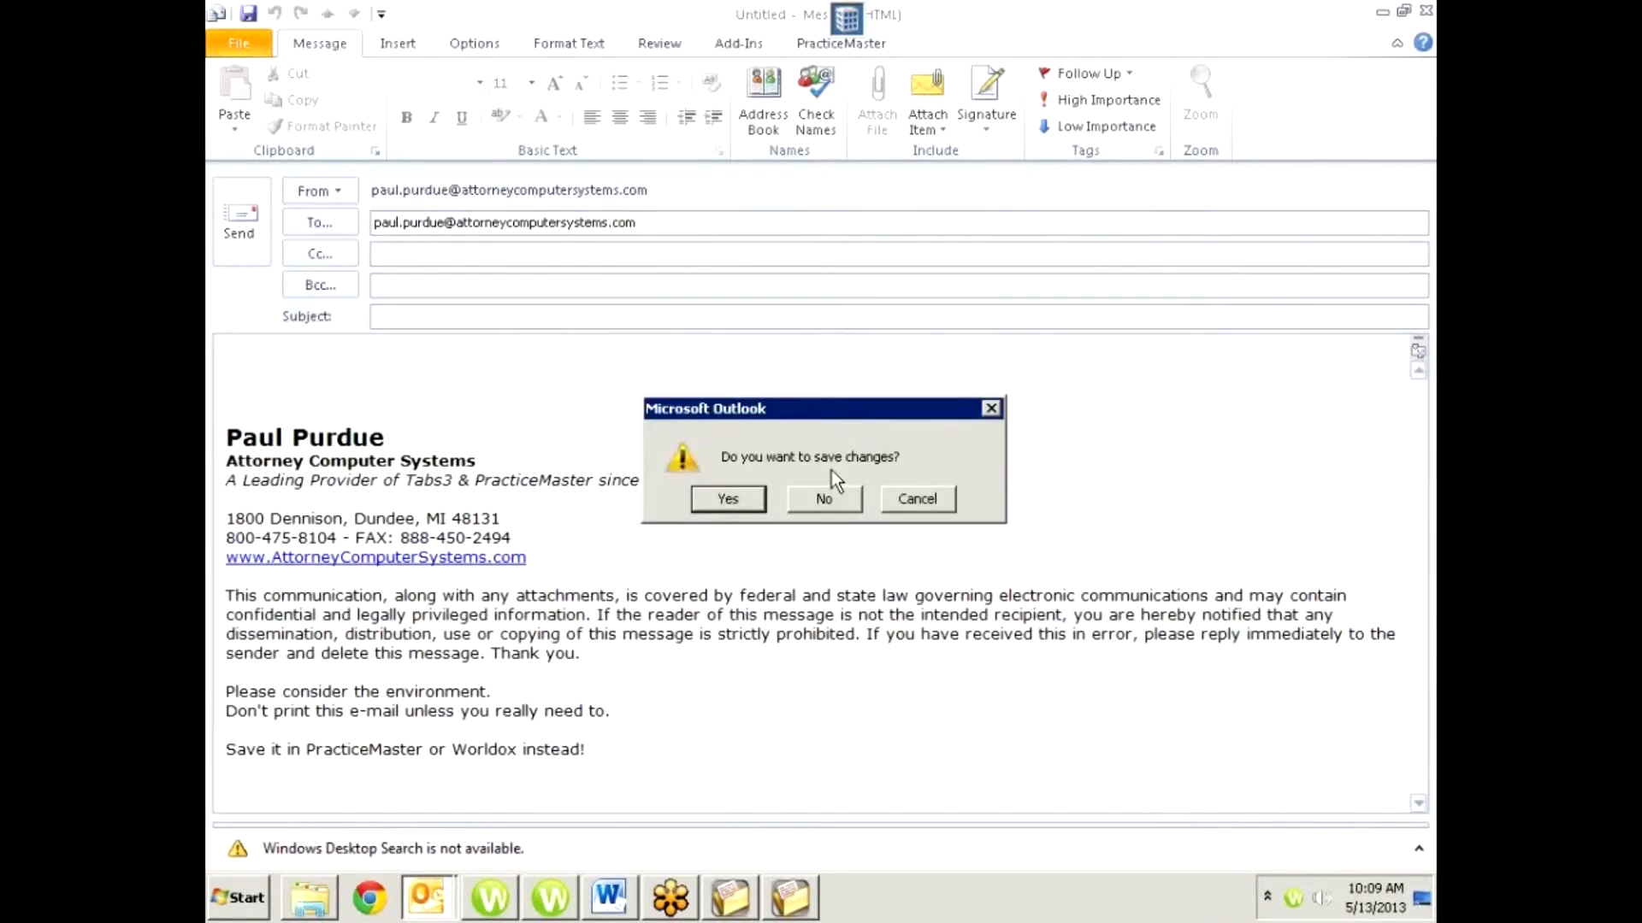
click(821, 501)
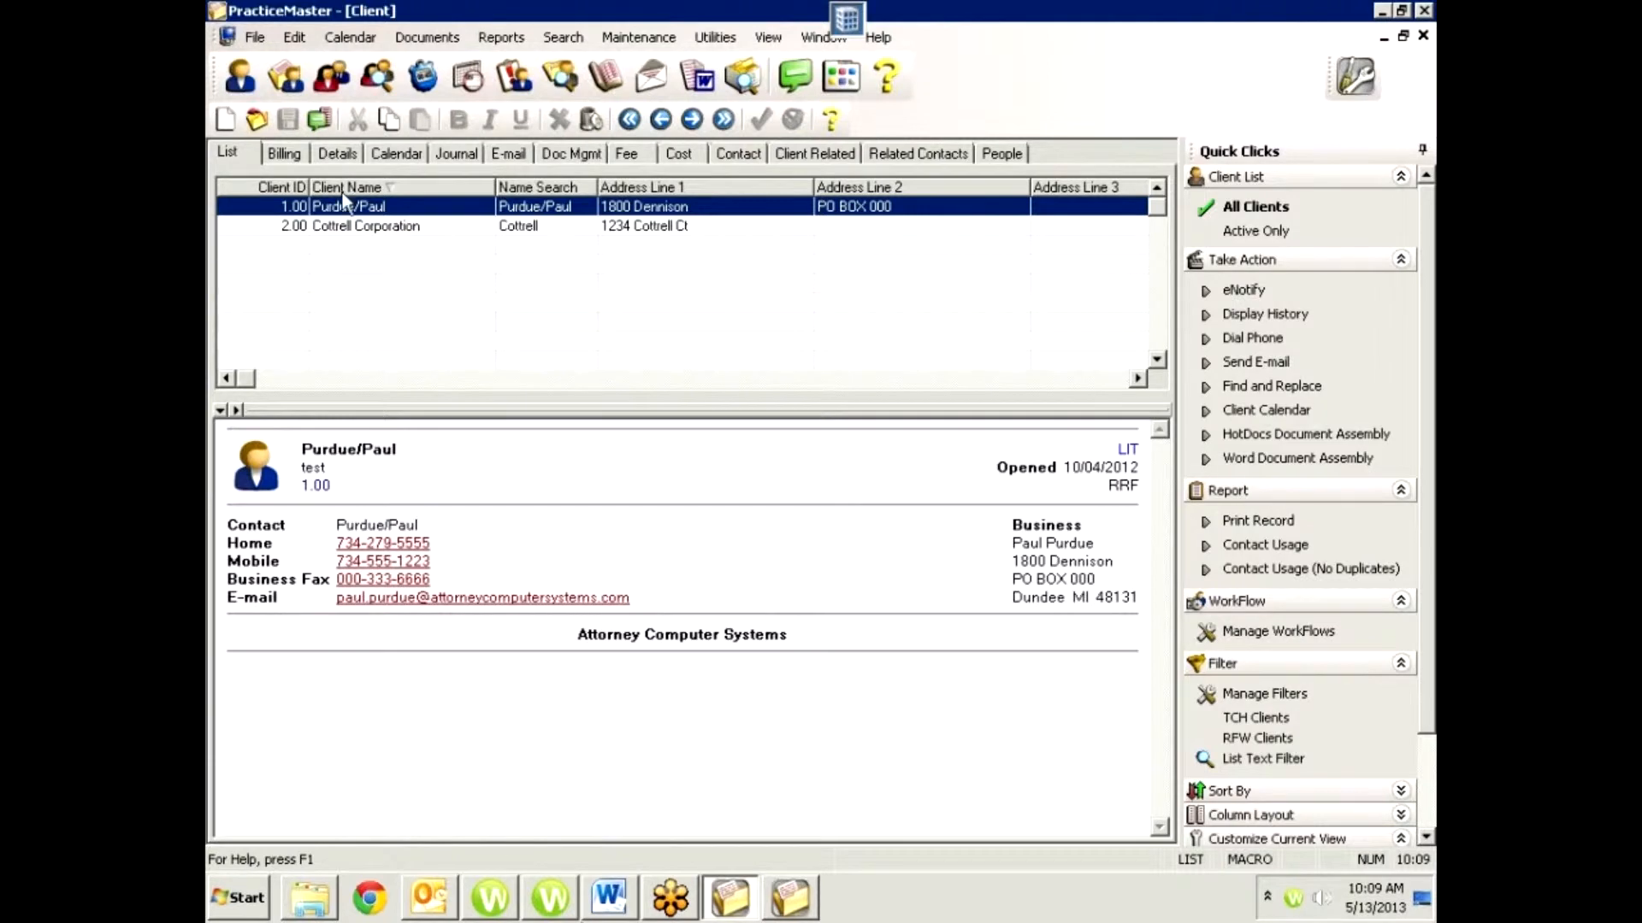
Open the web page linked in the Cottrell Corporation client summary and close the browser window.
click(393, 227)
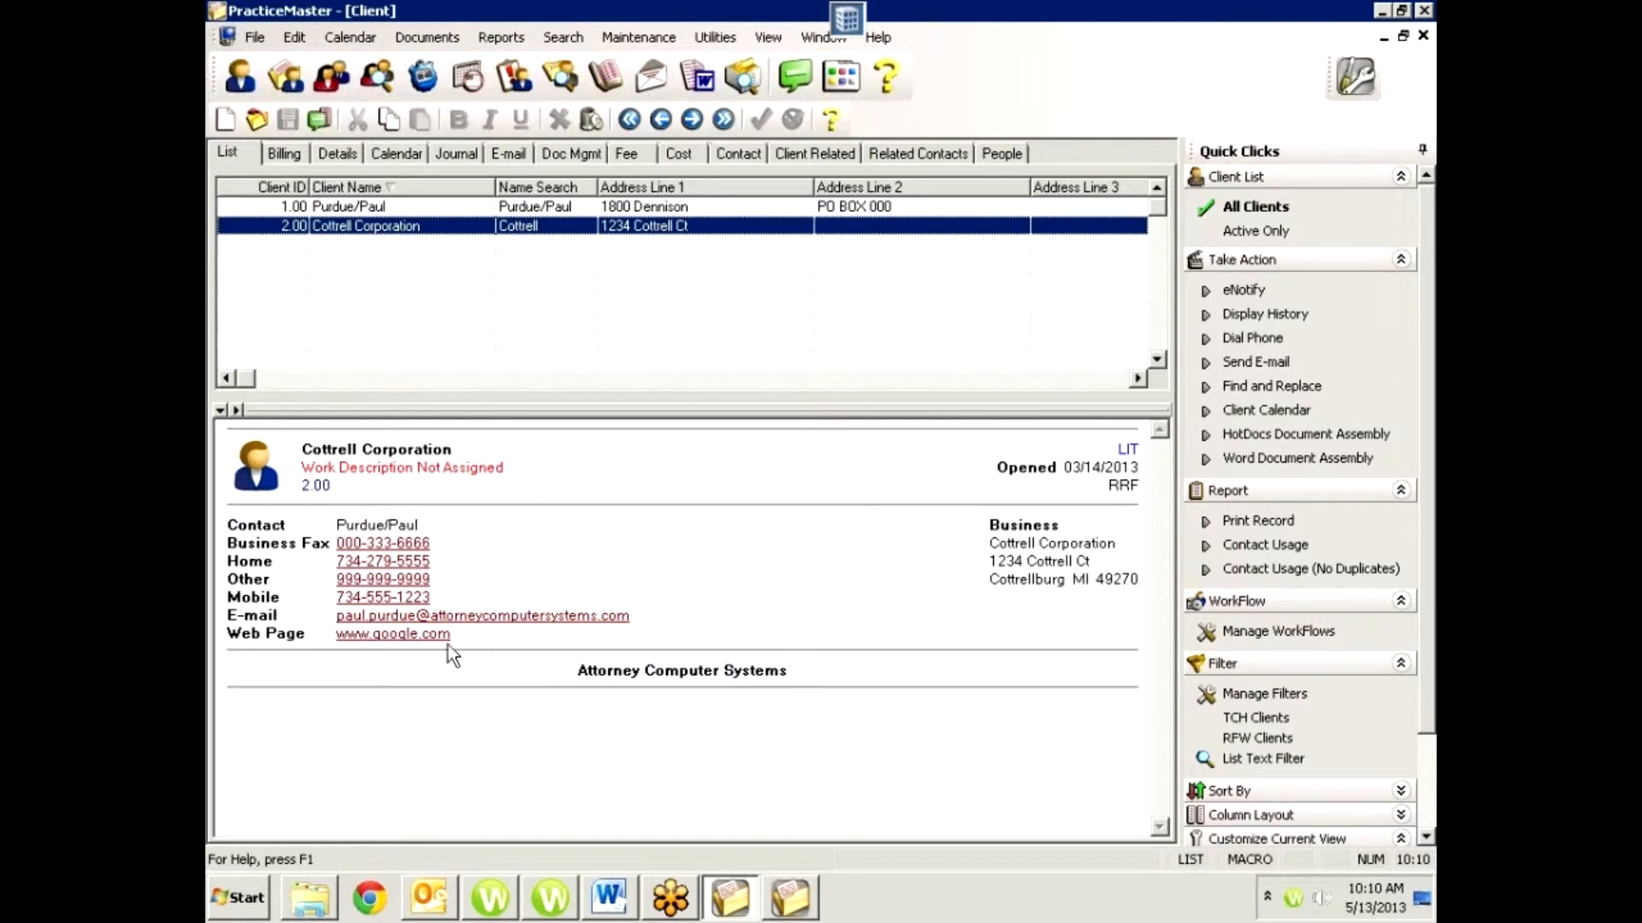
click(385, 633)
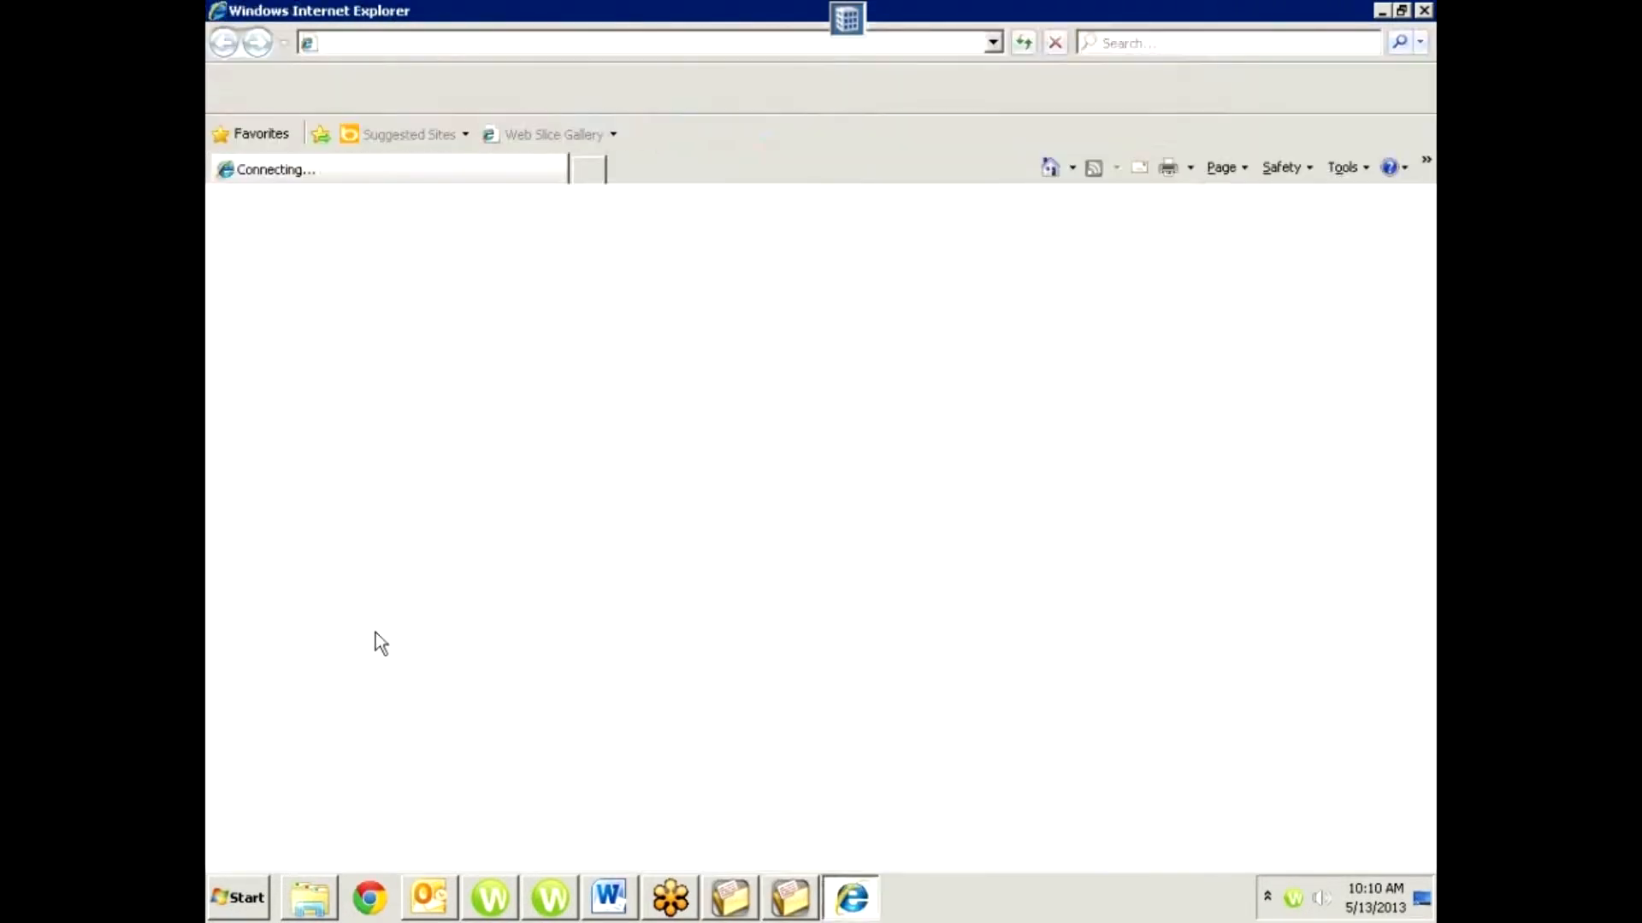
click(1423, 11)
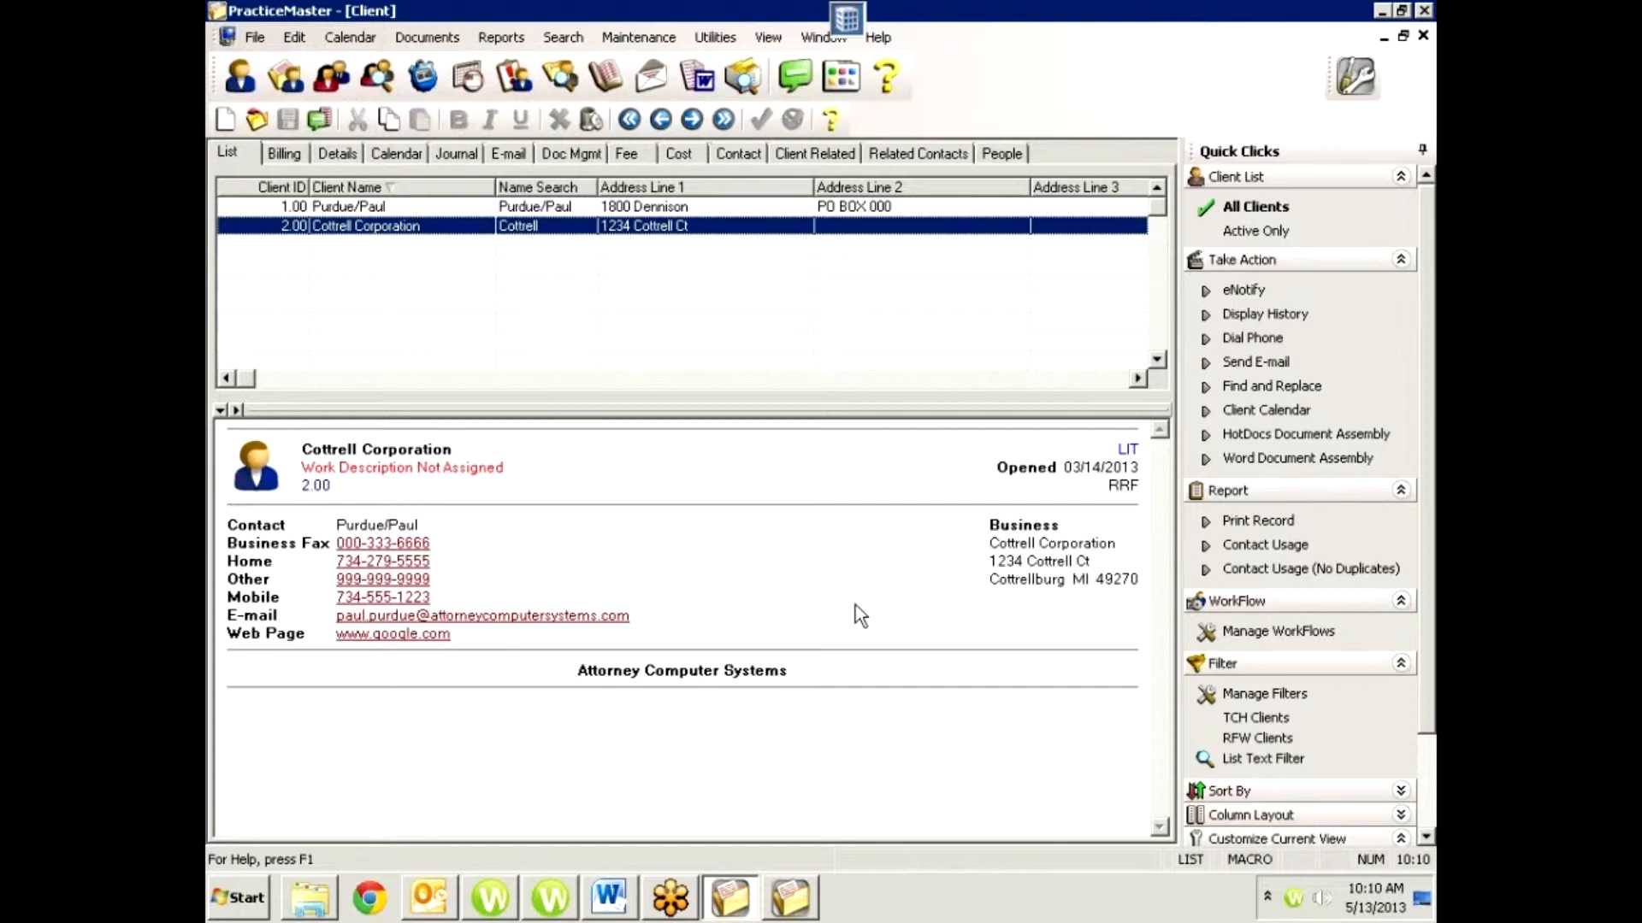
Review Cottrell Corporation's full record including its litigation details, and compare both clients' summaries back in the client list.
double_click(552, 226)
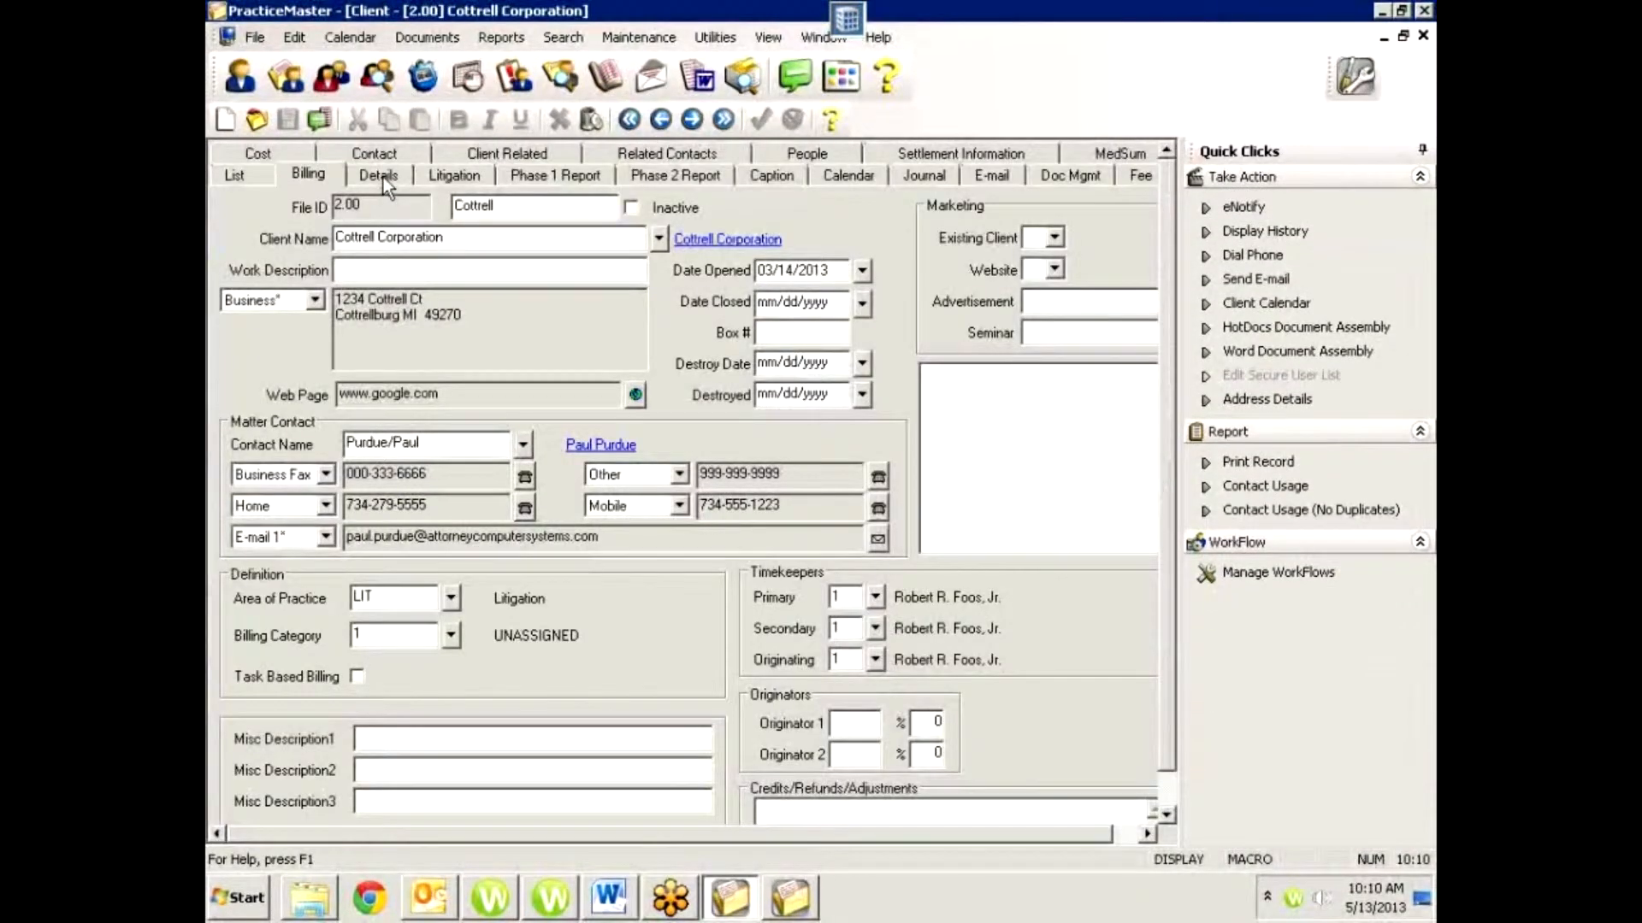
click(383, 177)
click(454, 168)
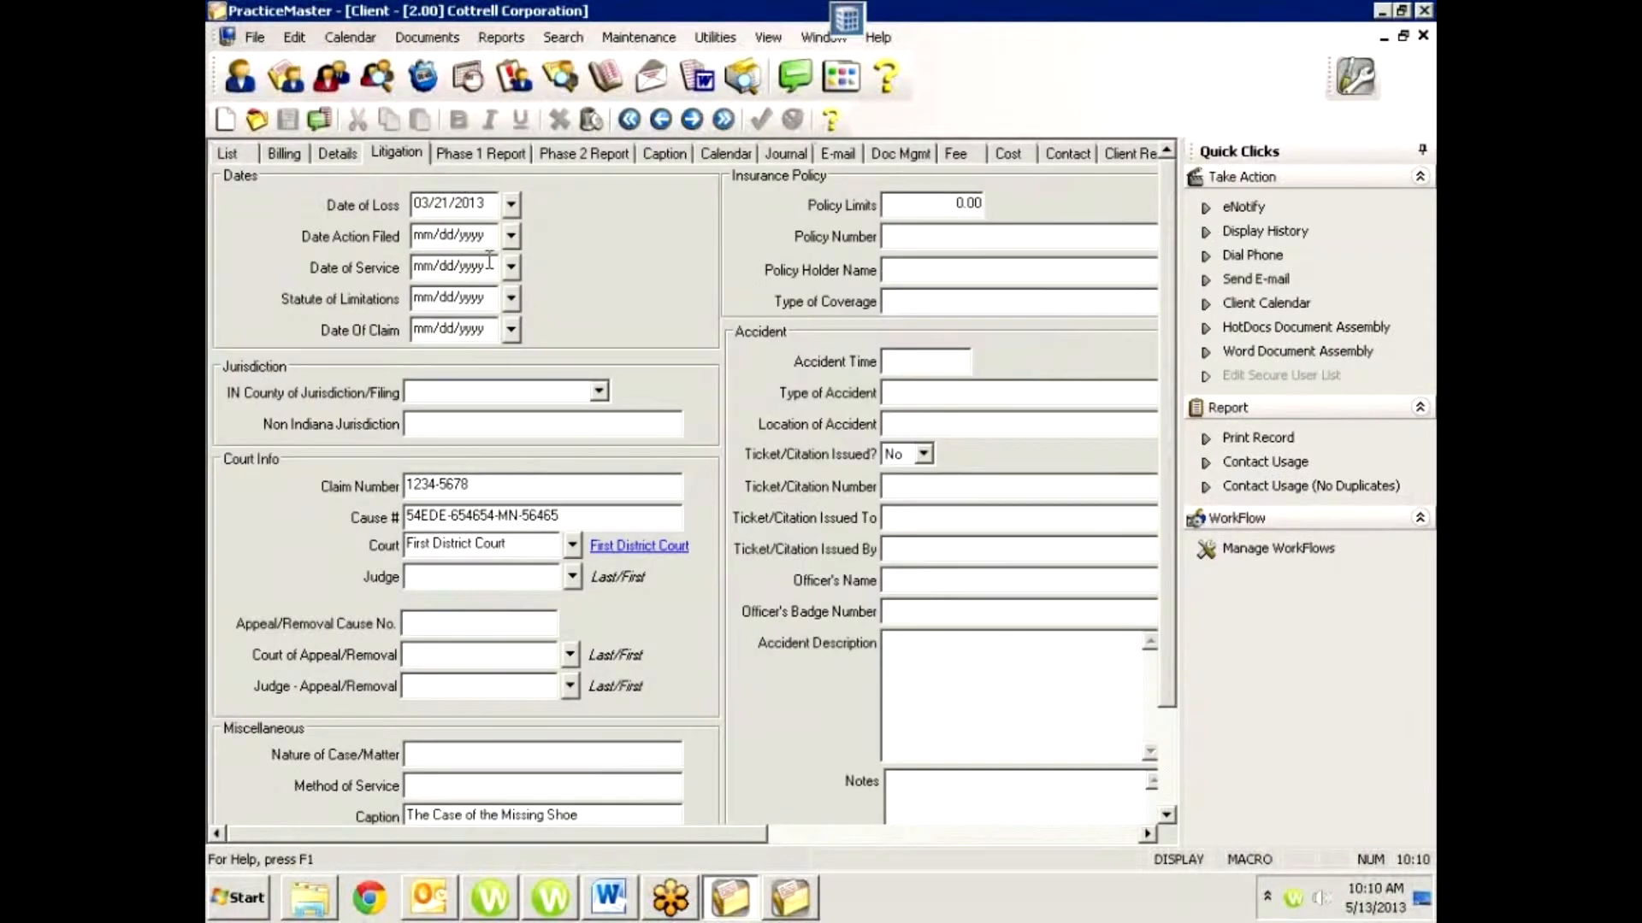
click(236, 156)
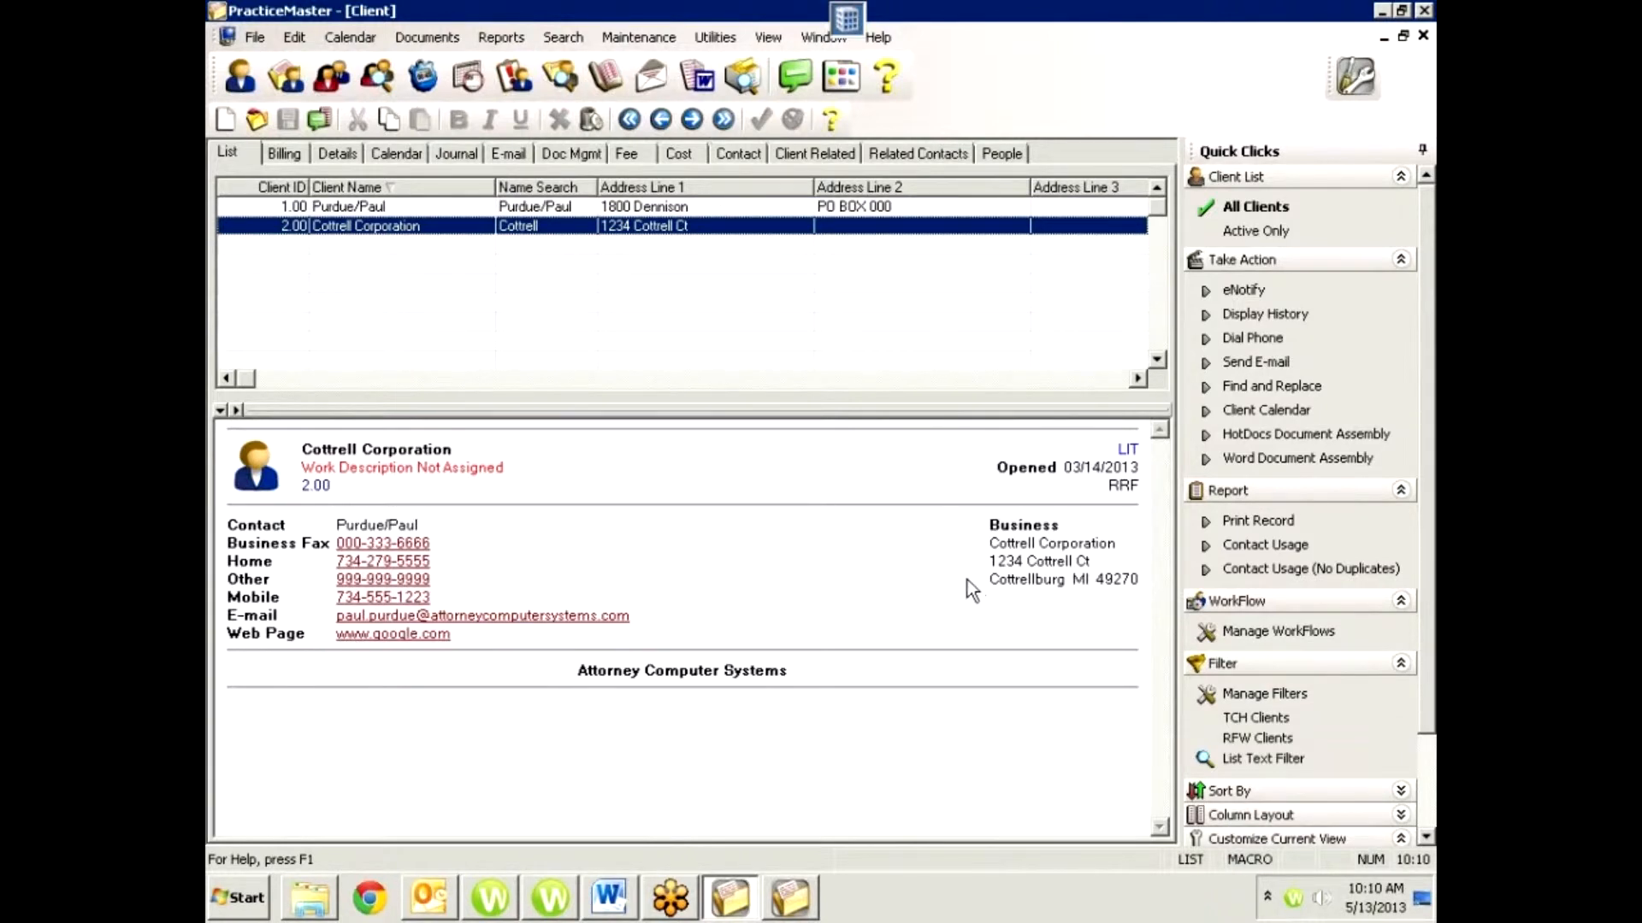
click(669, 210)
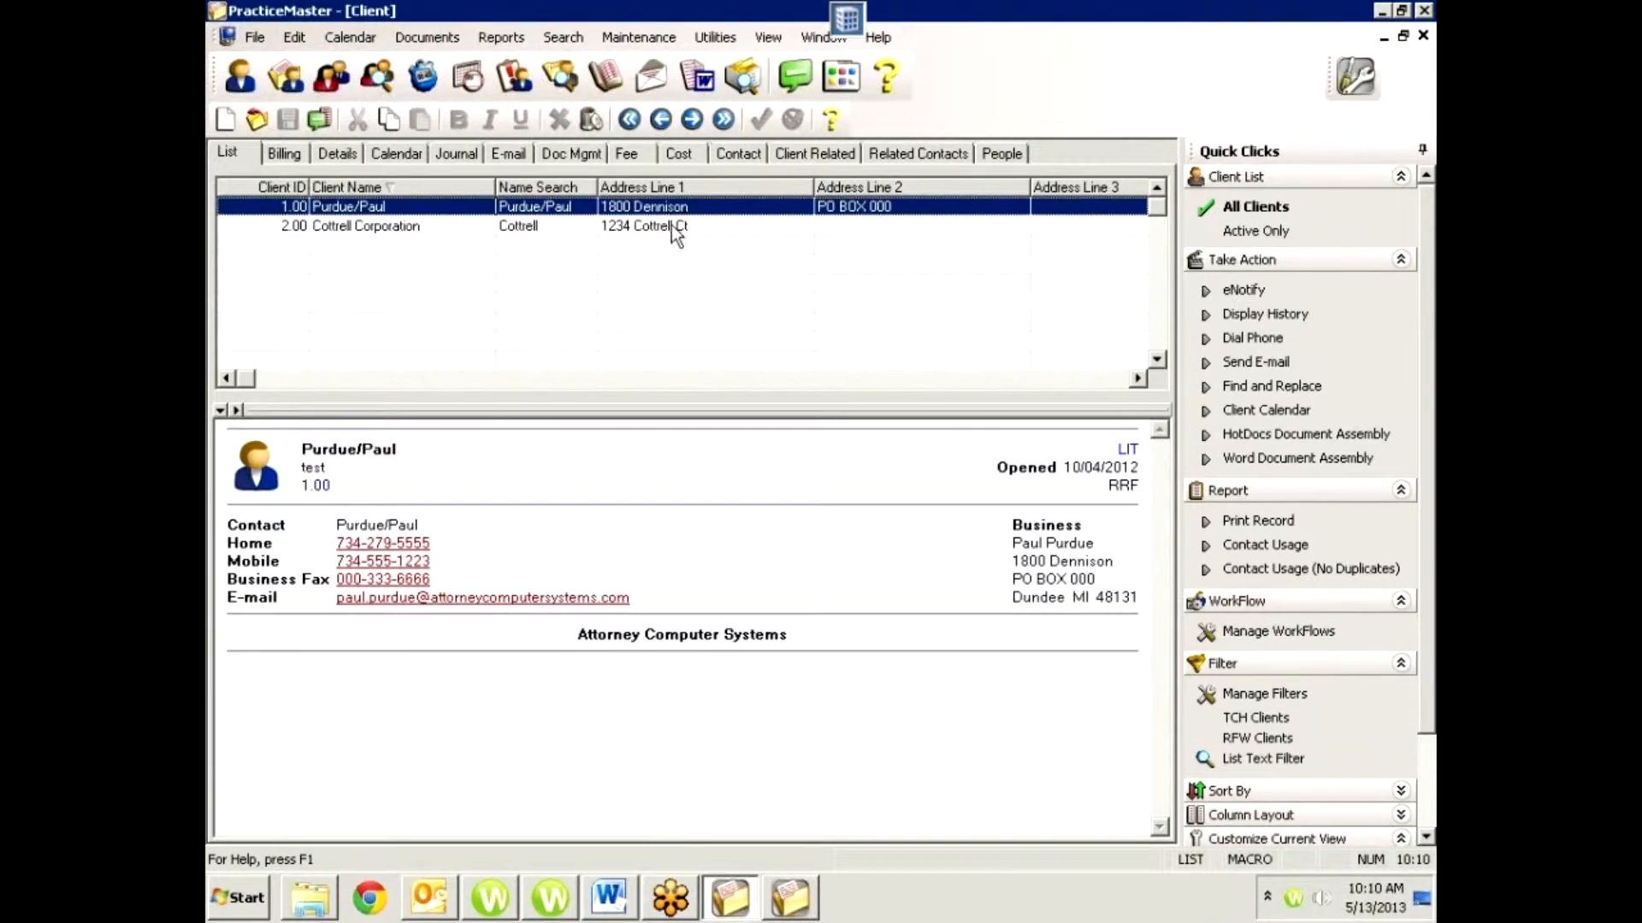
click(670, 228)
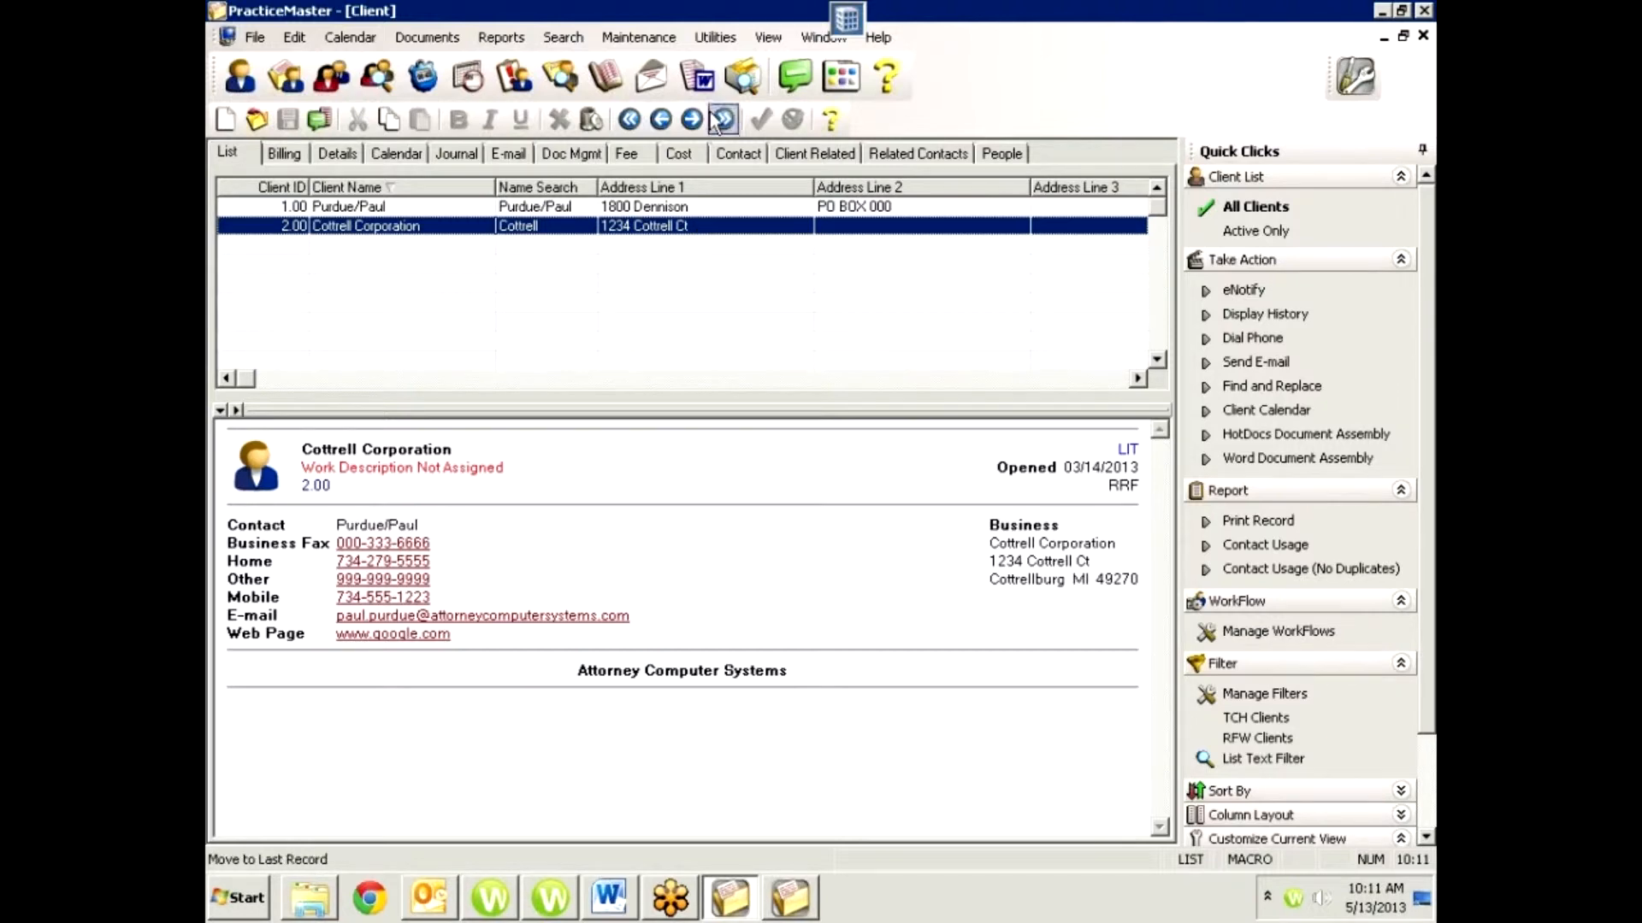
Switch to the open Contact window and examine the summary of the selected Lewis & Worthington contact.
click(819, 37)
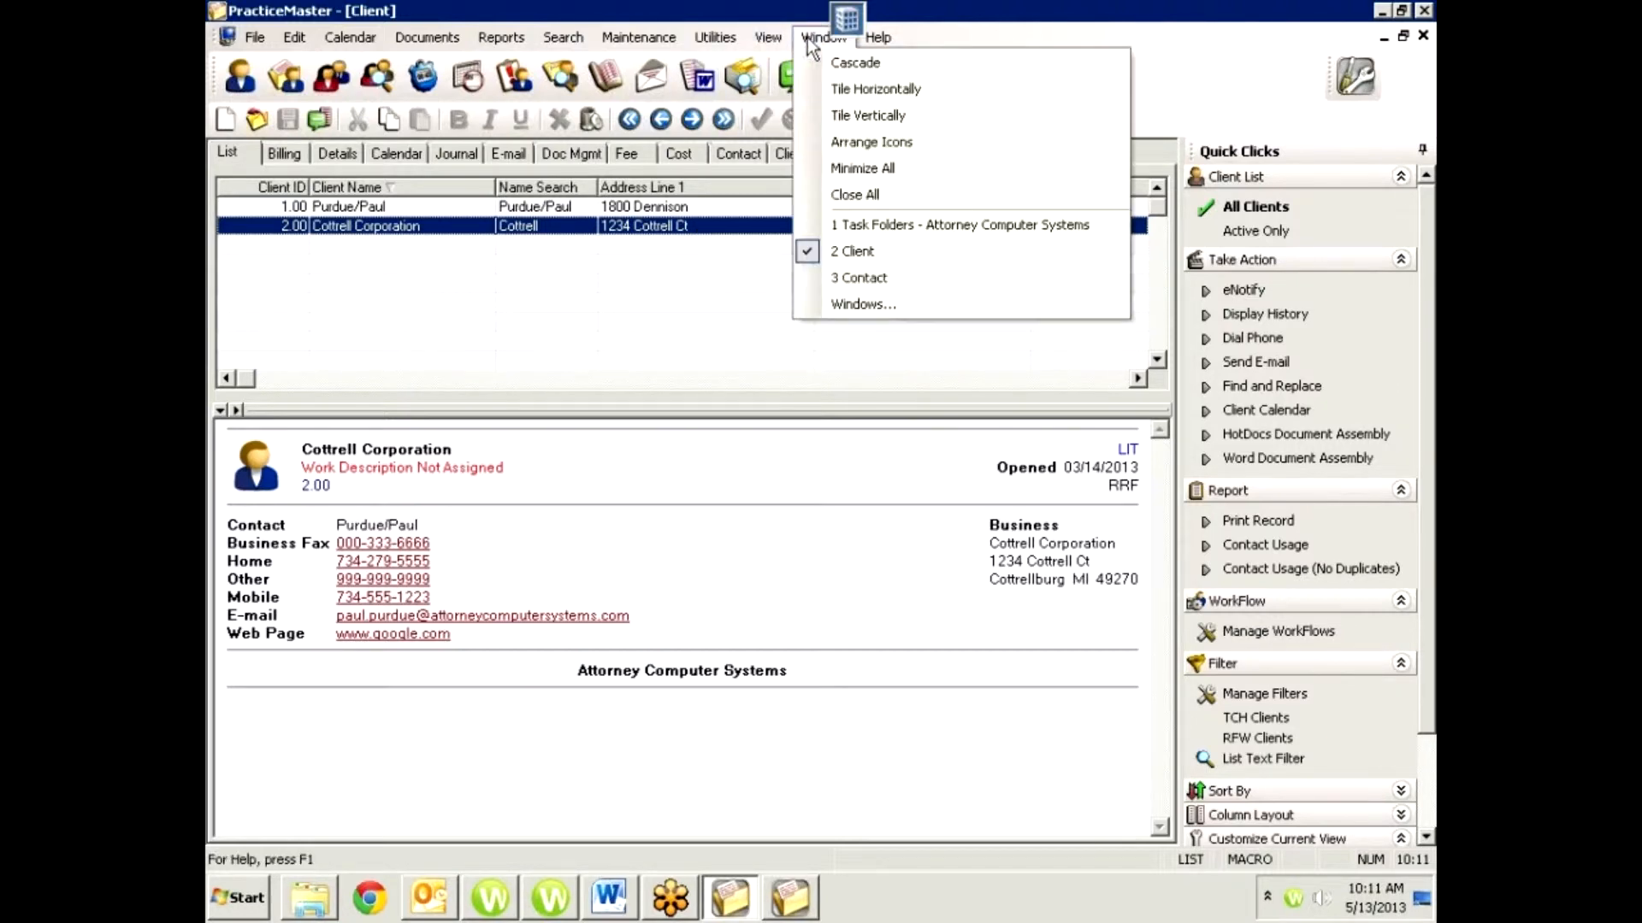
click(858, 278)
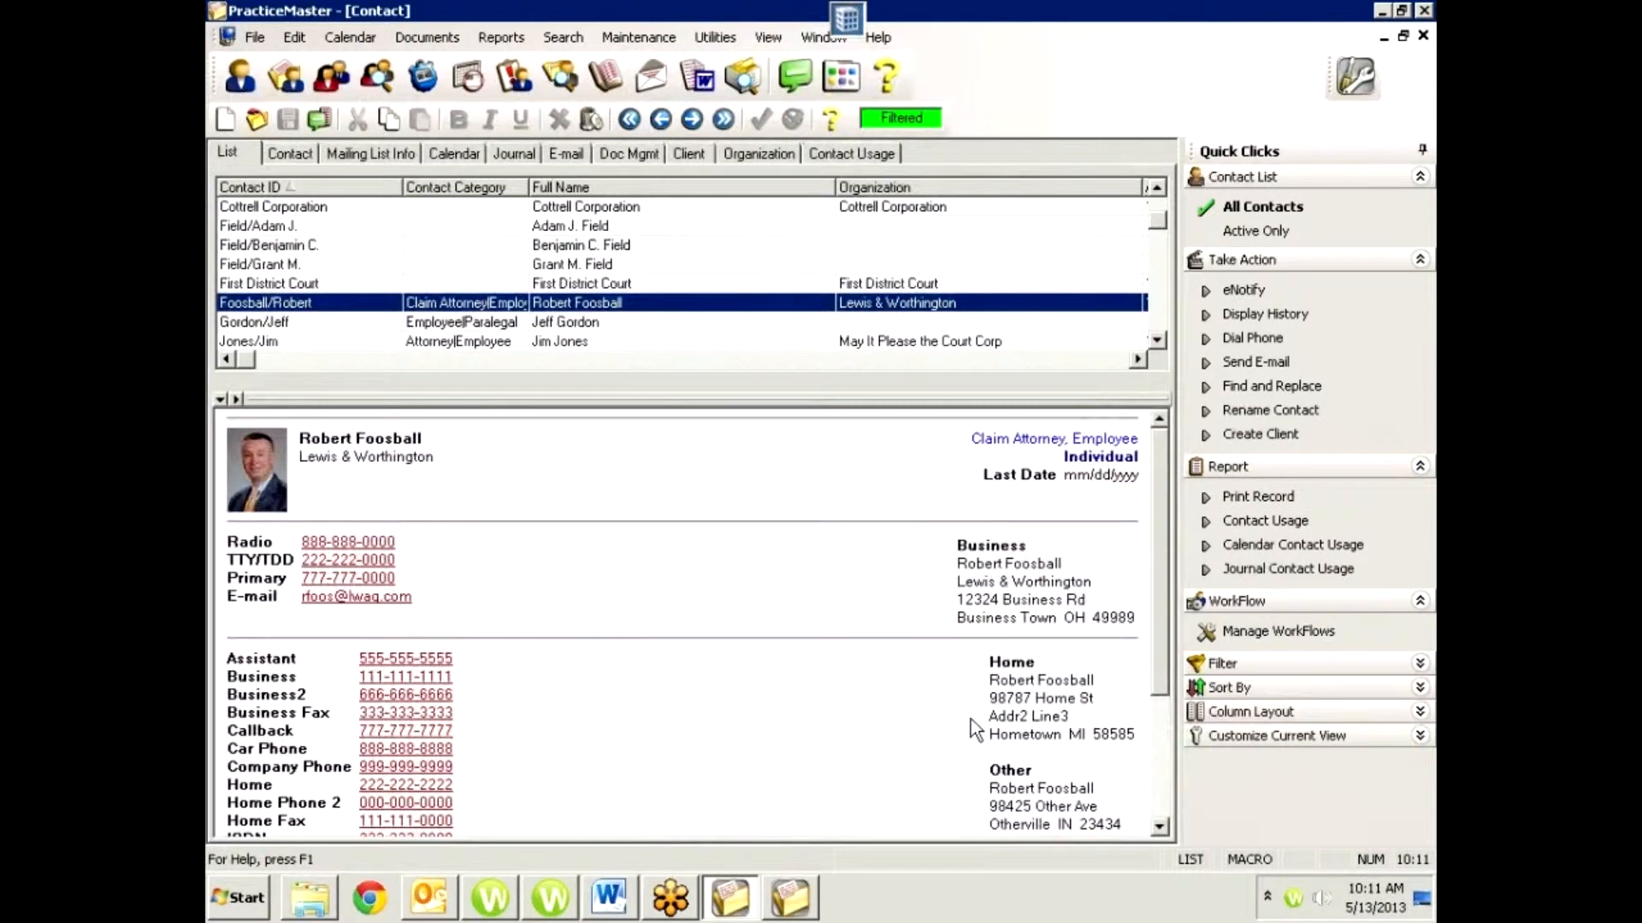
scroll(809, 693, down, 1)
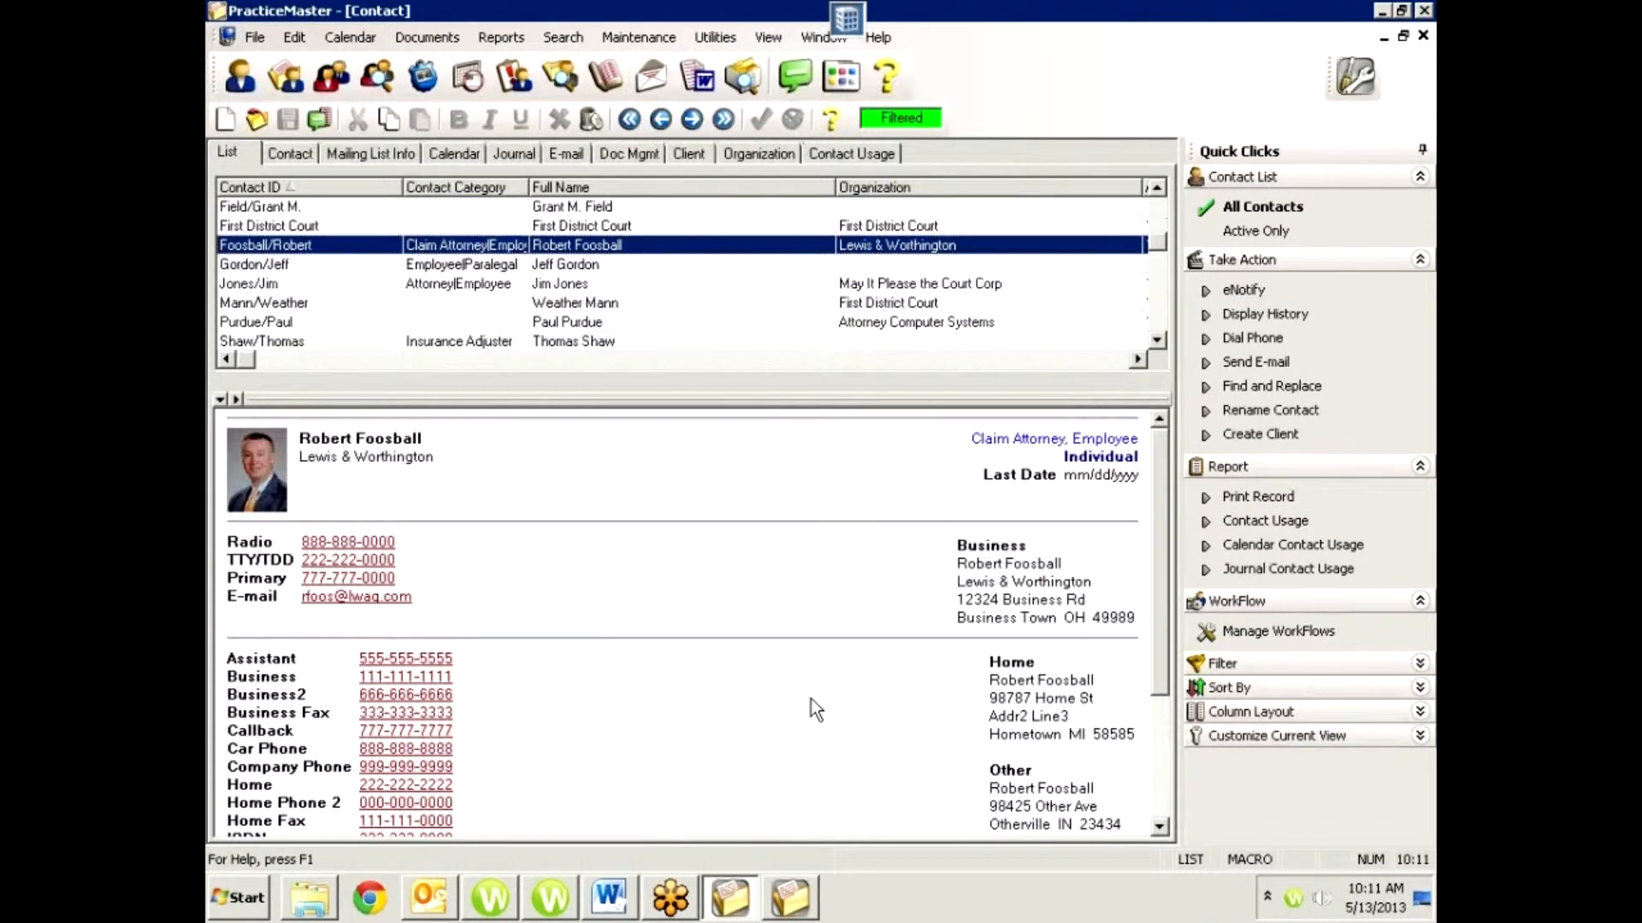
scroll(811, 700, up, 1)
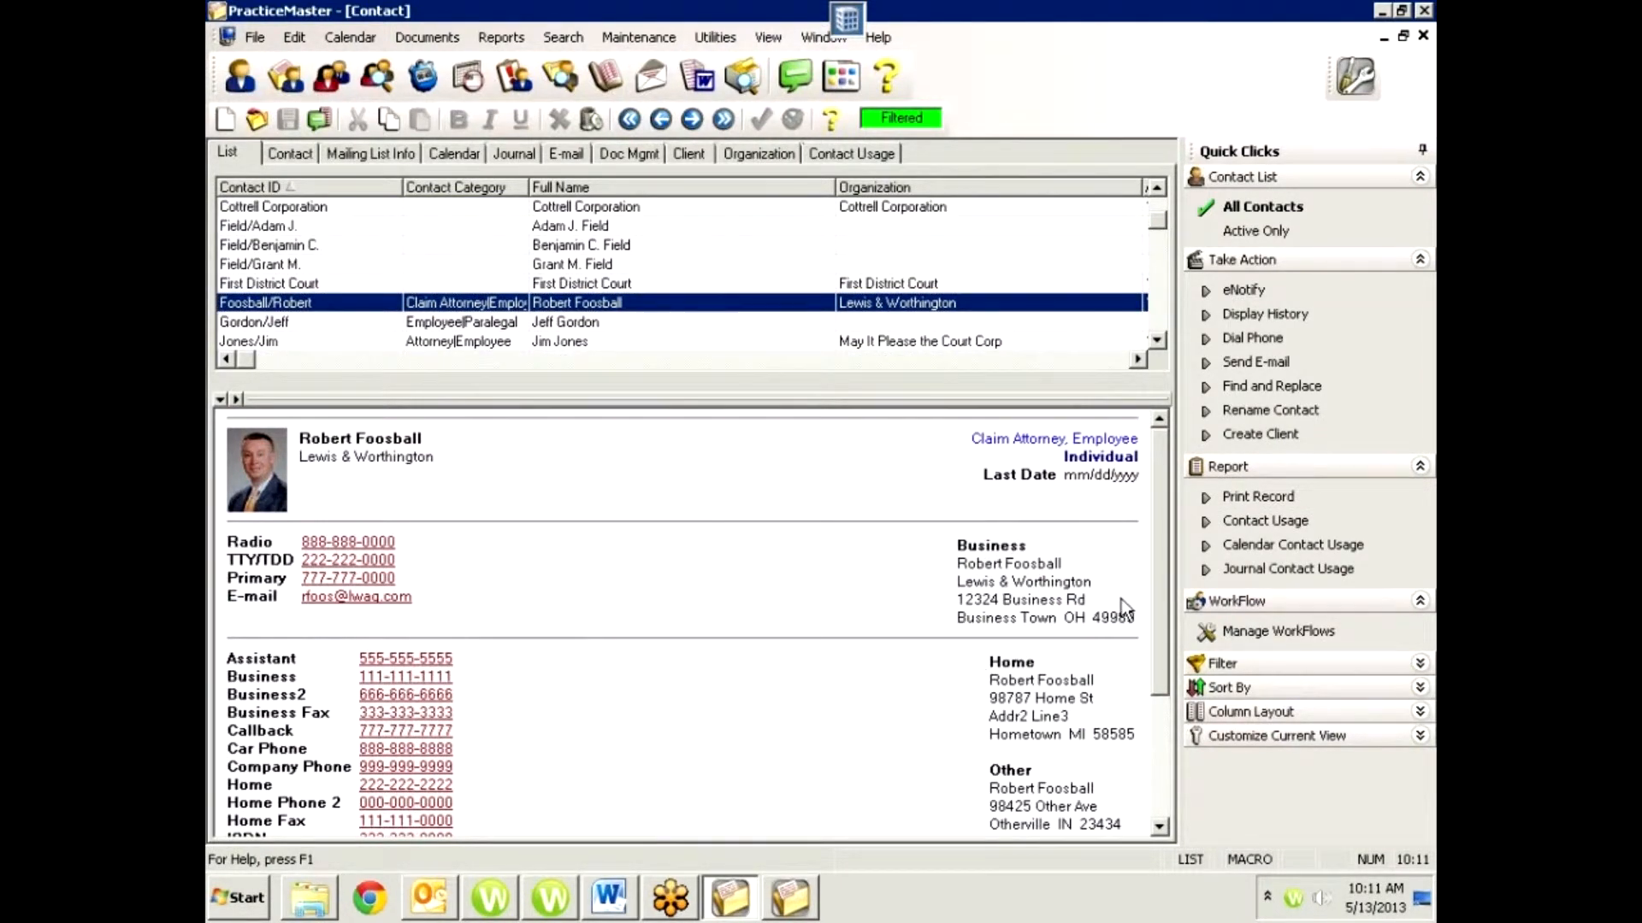
scroll(1161, 590, down, 1)
scroll(1160, 609, up, 1)
Compare the Lewis & Worthington contact's full record with all phone numbers and addresses in its list summary.
click(291, 152)
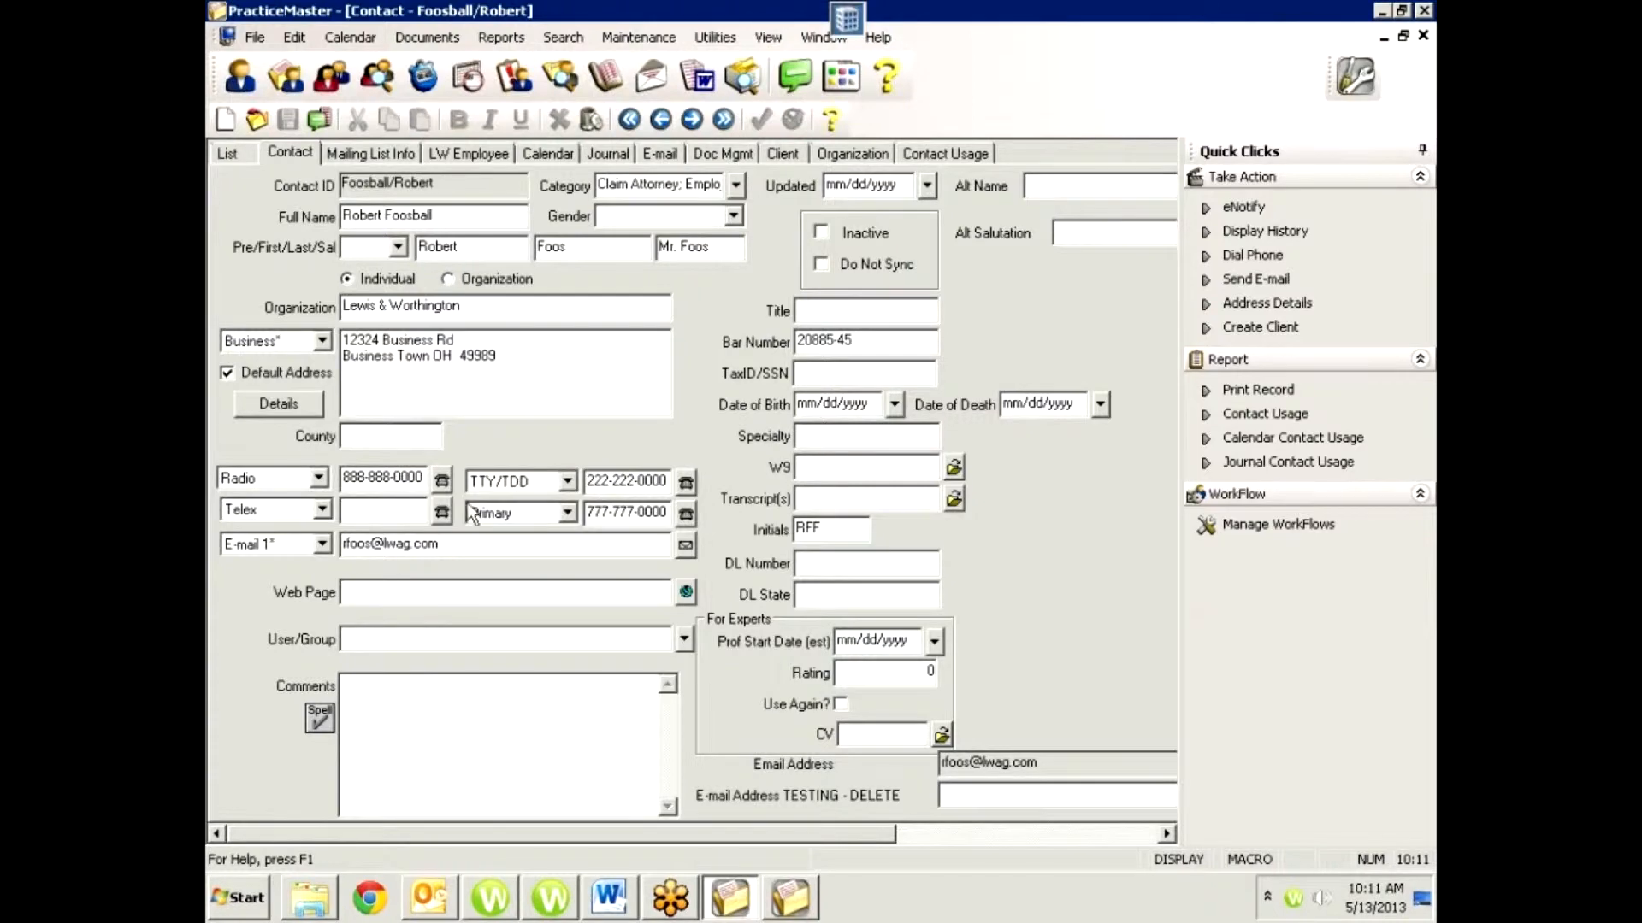
click(235, 155)
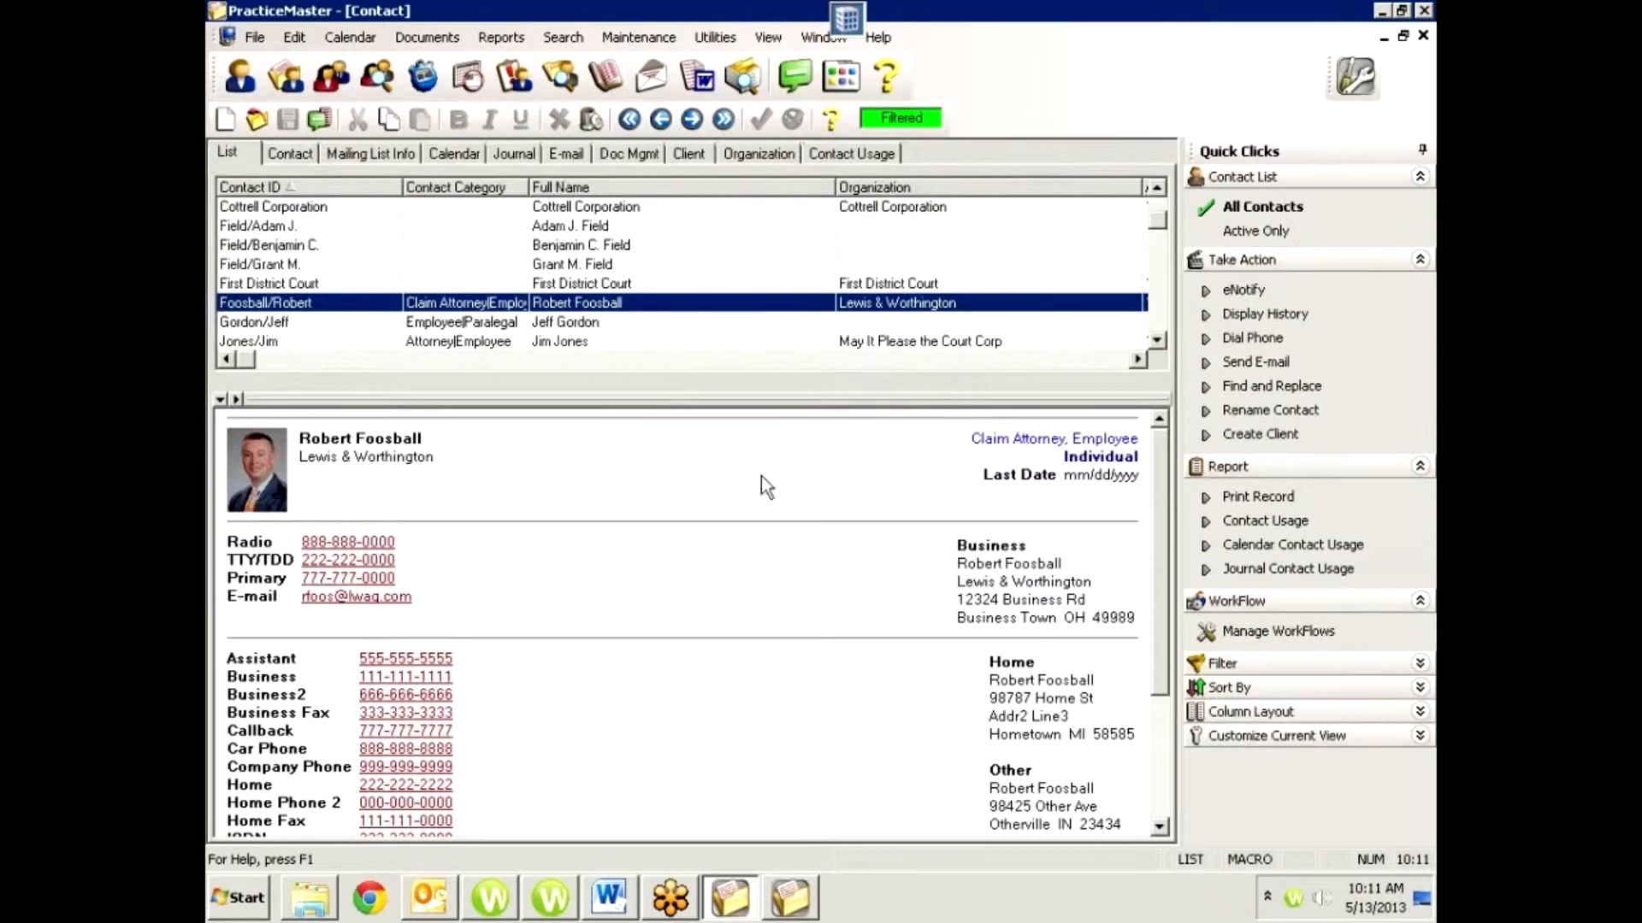
scroll(641, 717, down, 5)
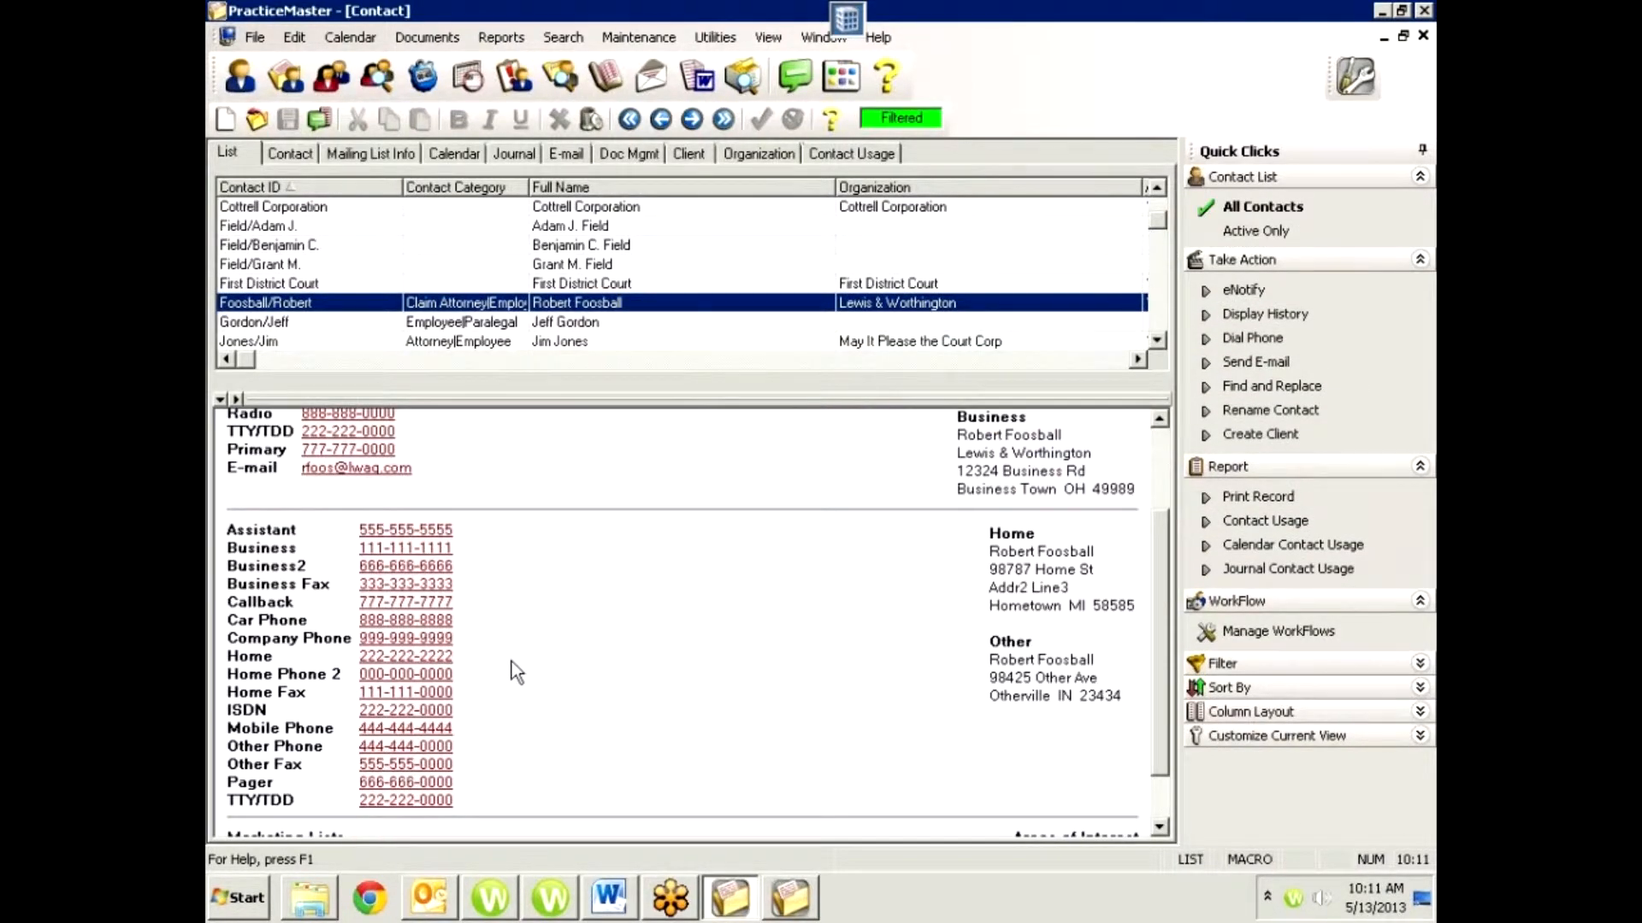
scroll(495, 675, up, 1)
scroll(603, 583, up, 1)
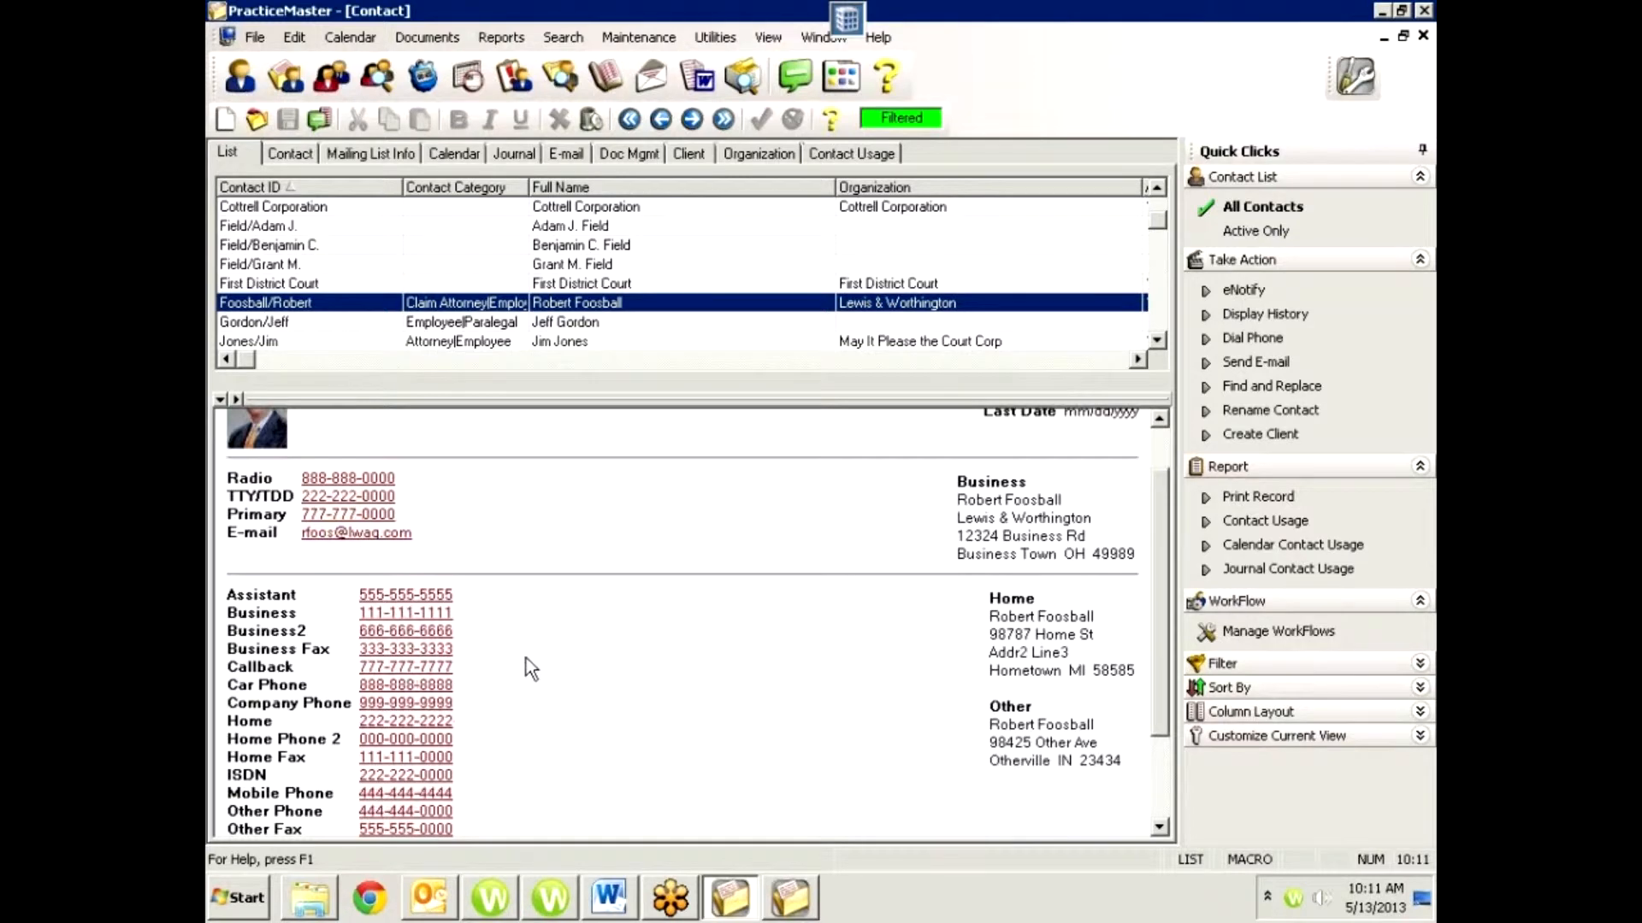
scroll(526, 658, down, 2)
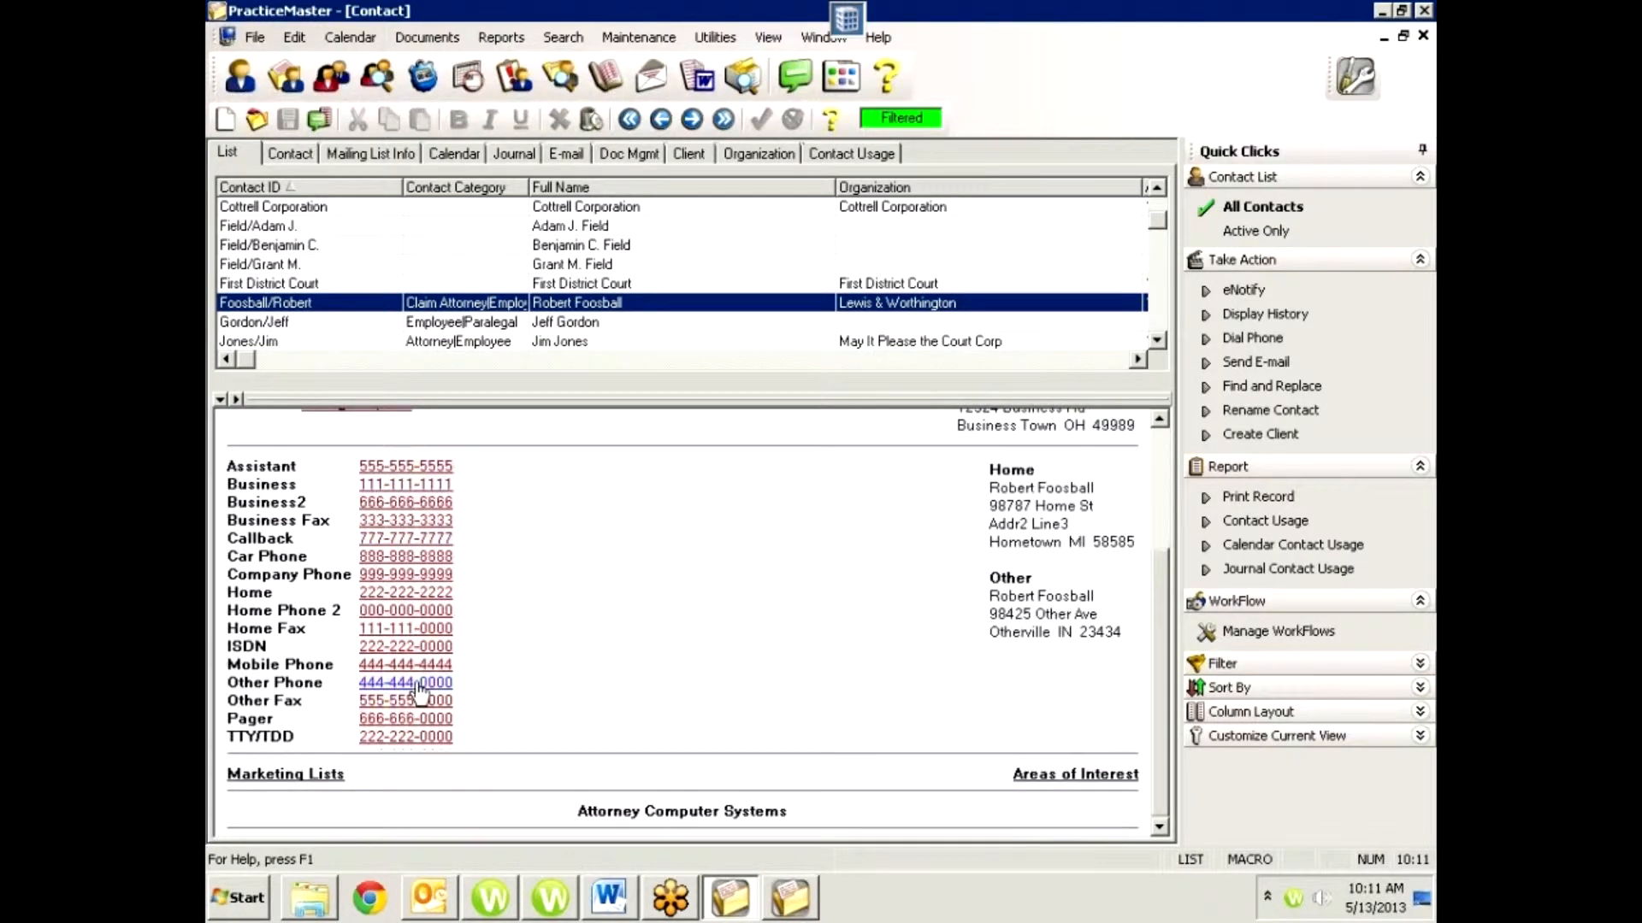
scroll(474, 564, up, 2)
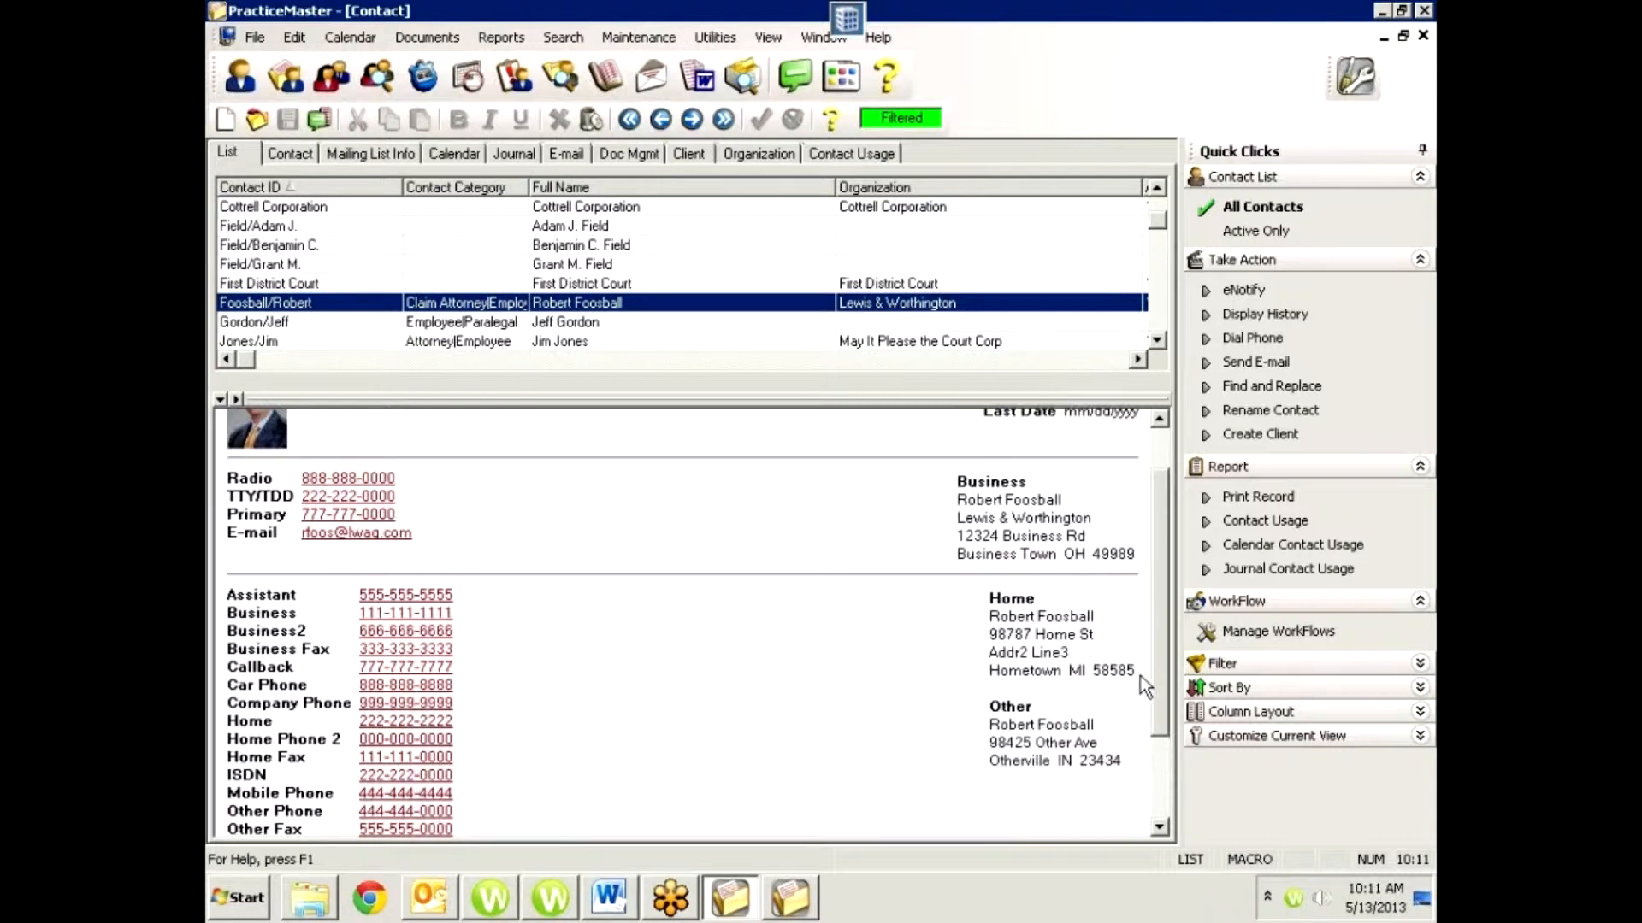
scroll(903, 561, up, 1)
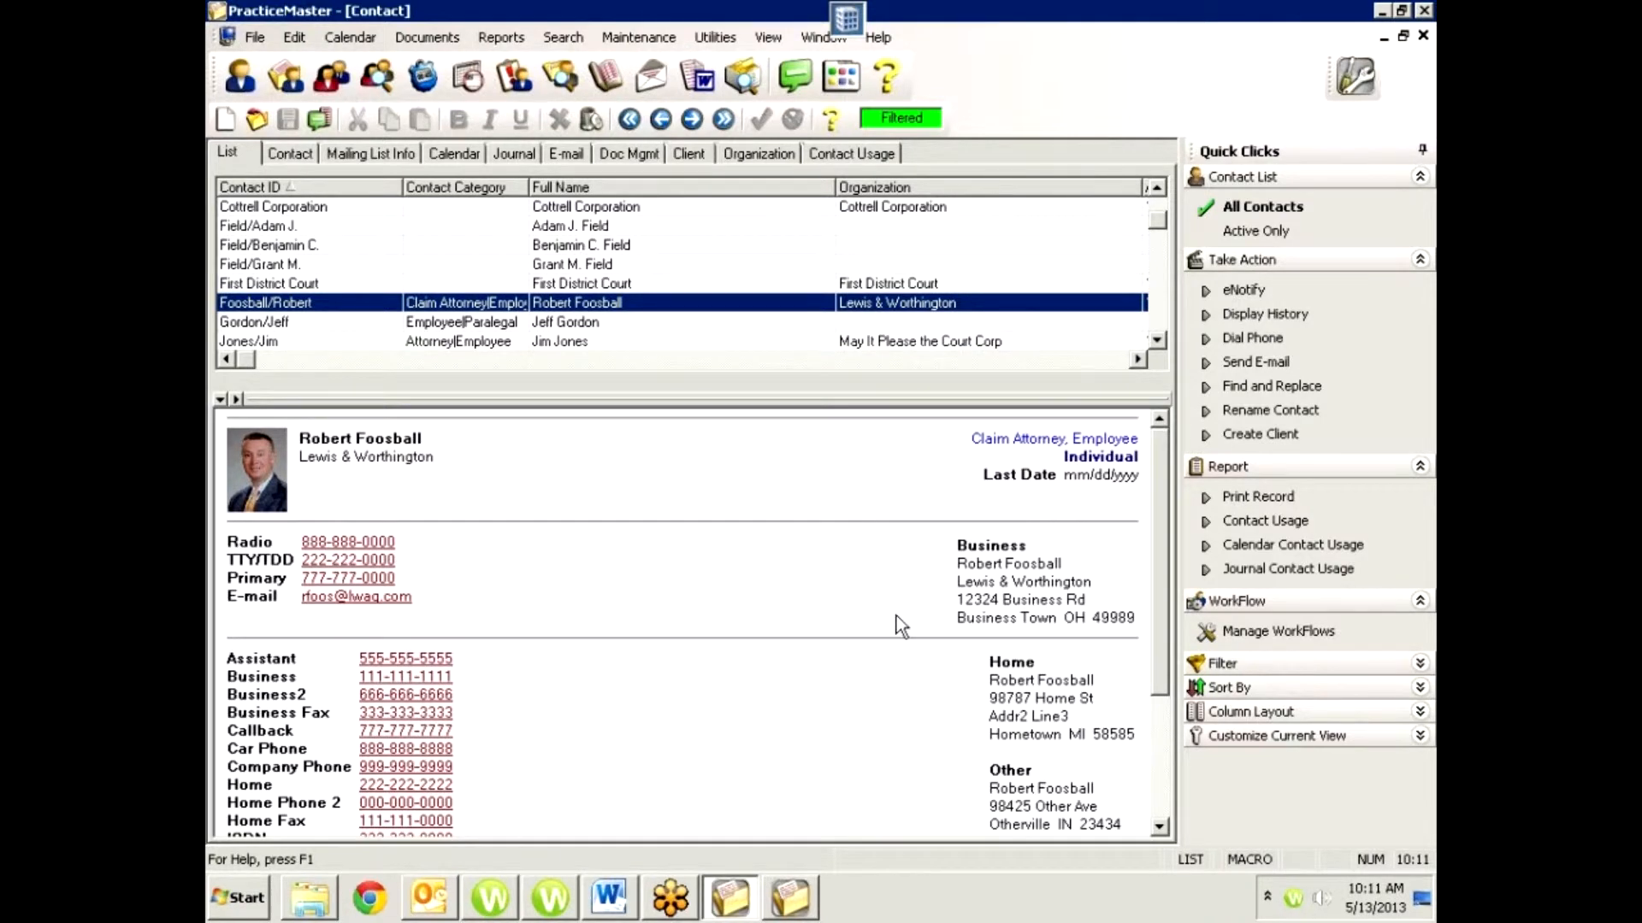
Switch back to the Client window and show the people related to Cottrell Corporation.
click(817, 39)
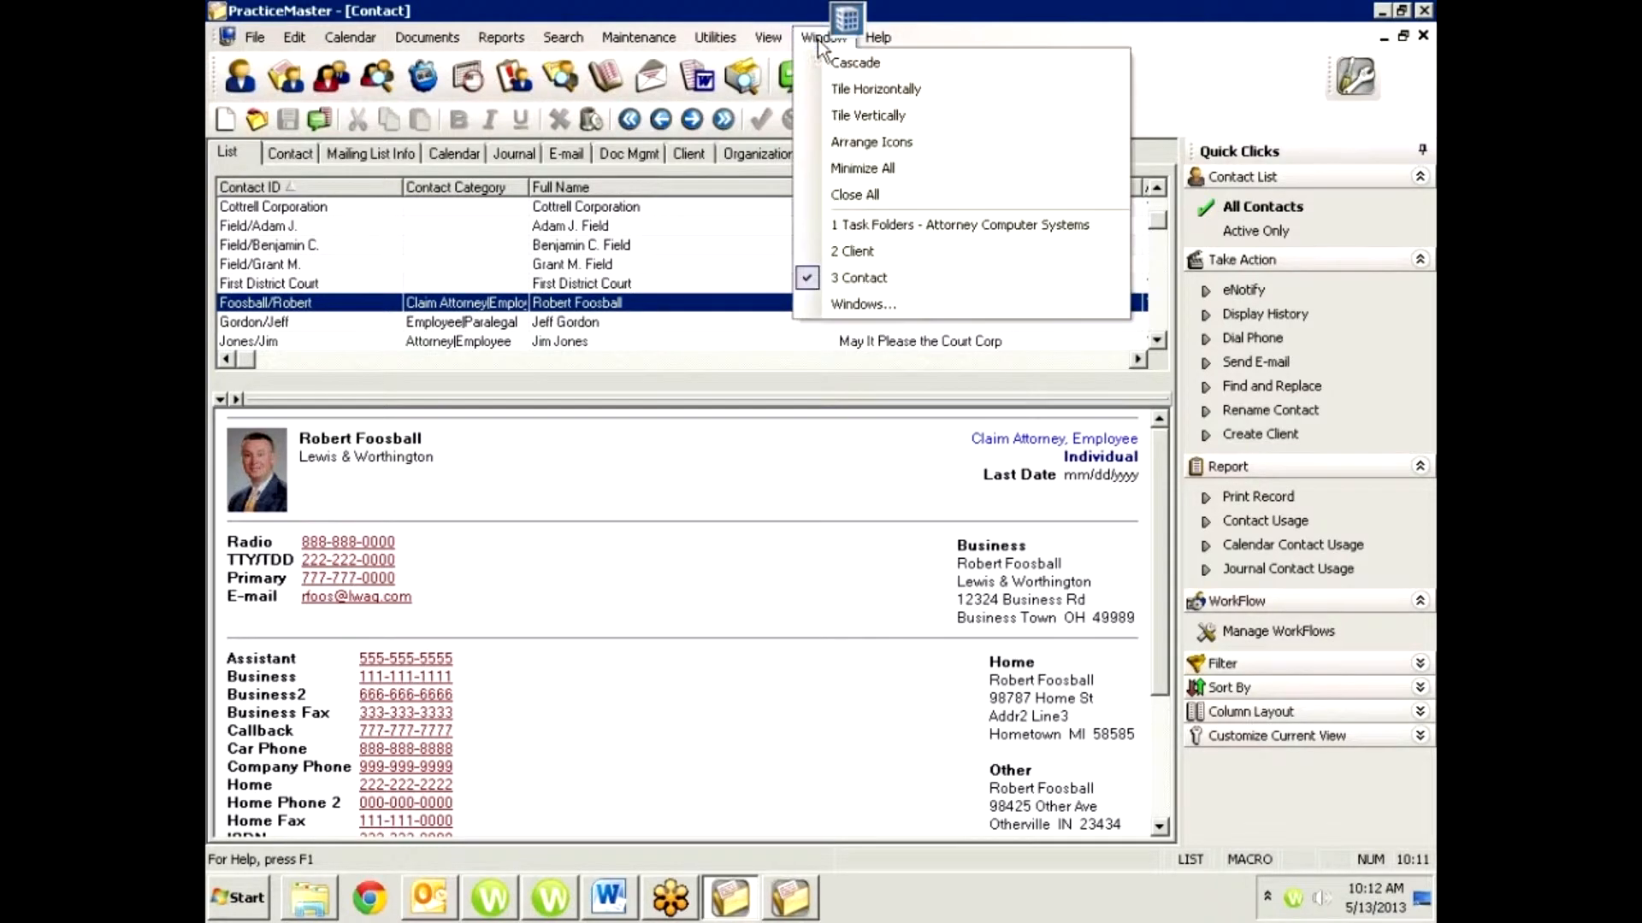
click(843, 250)
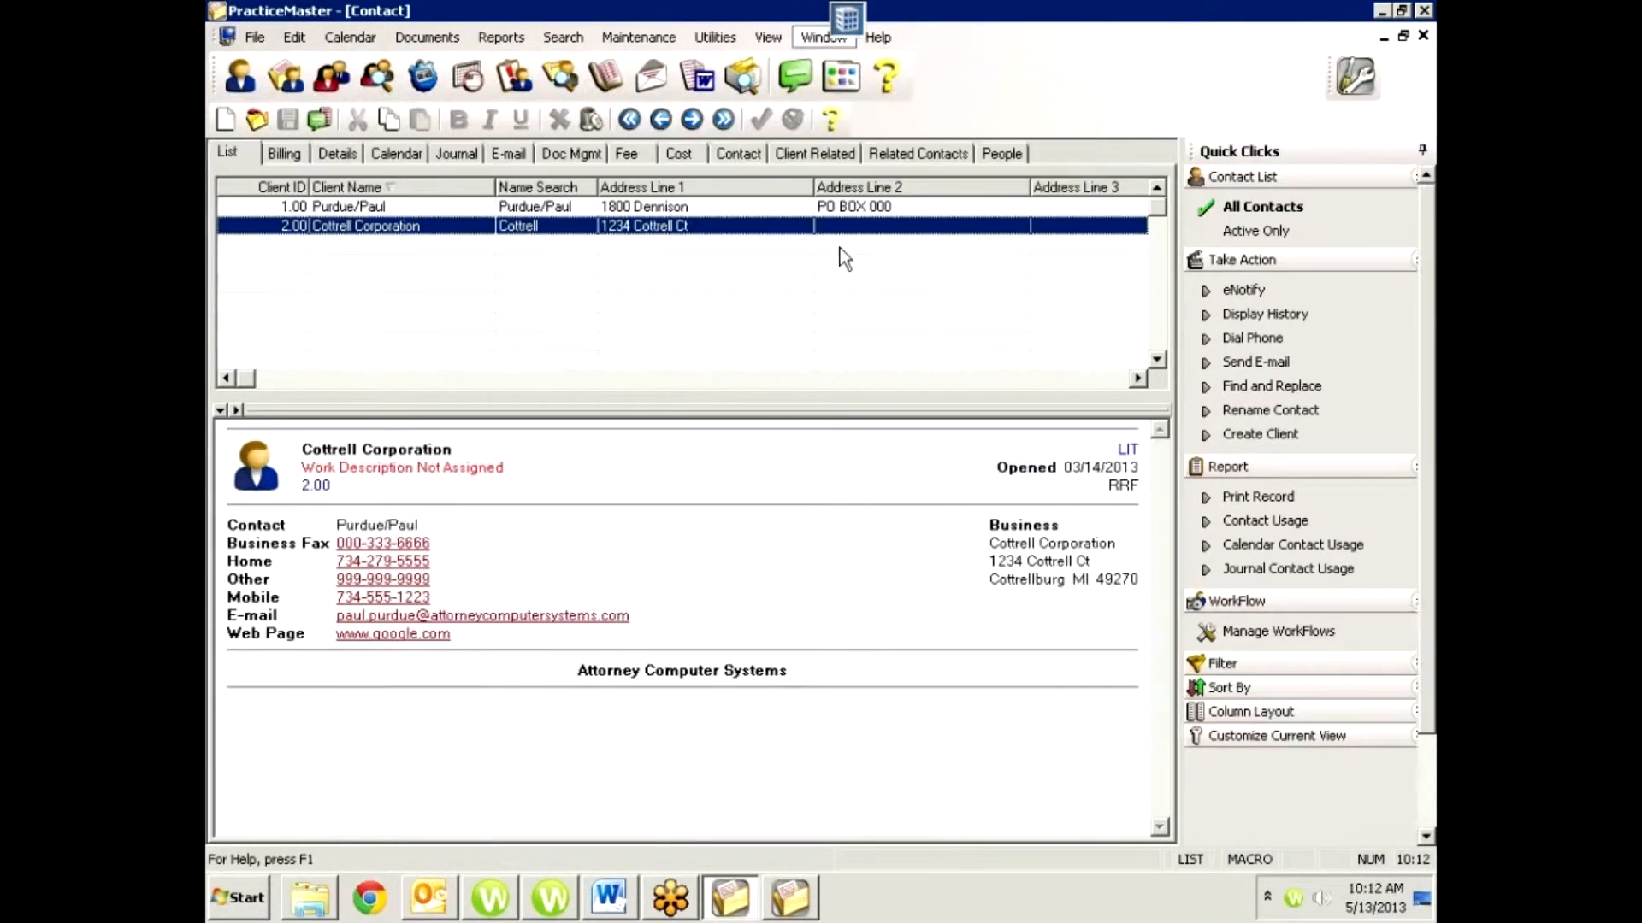
click(998, 153)
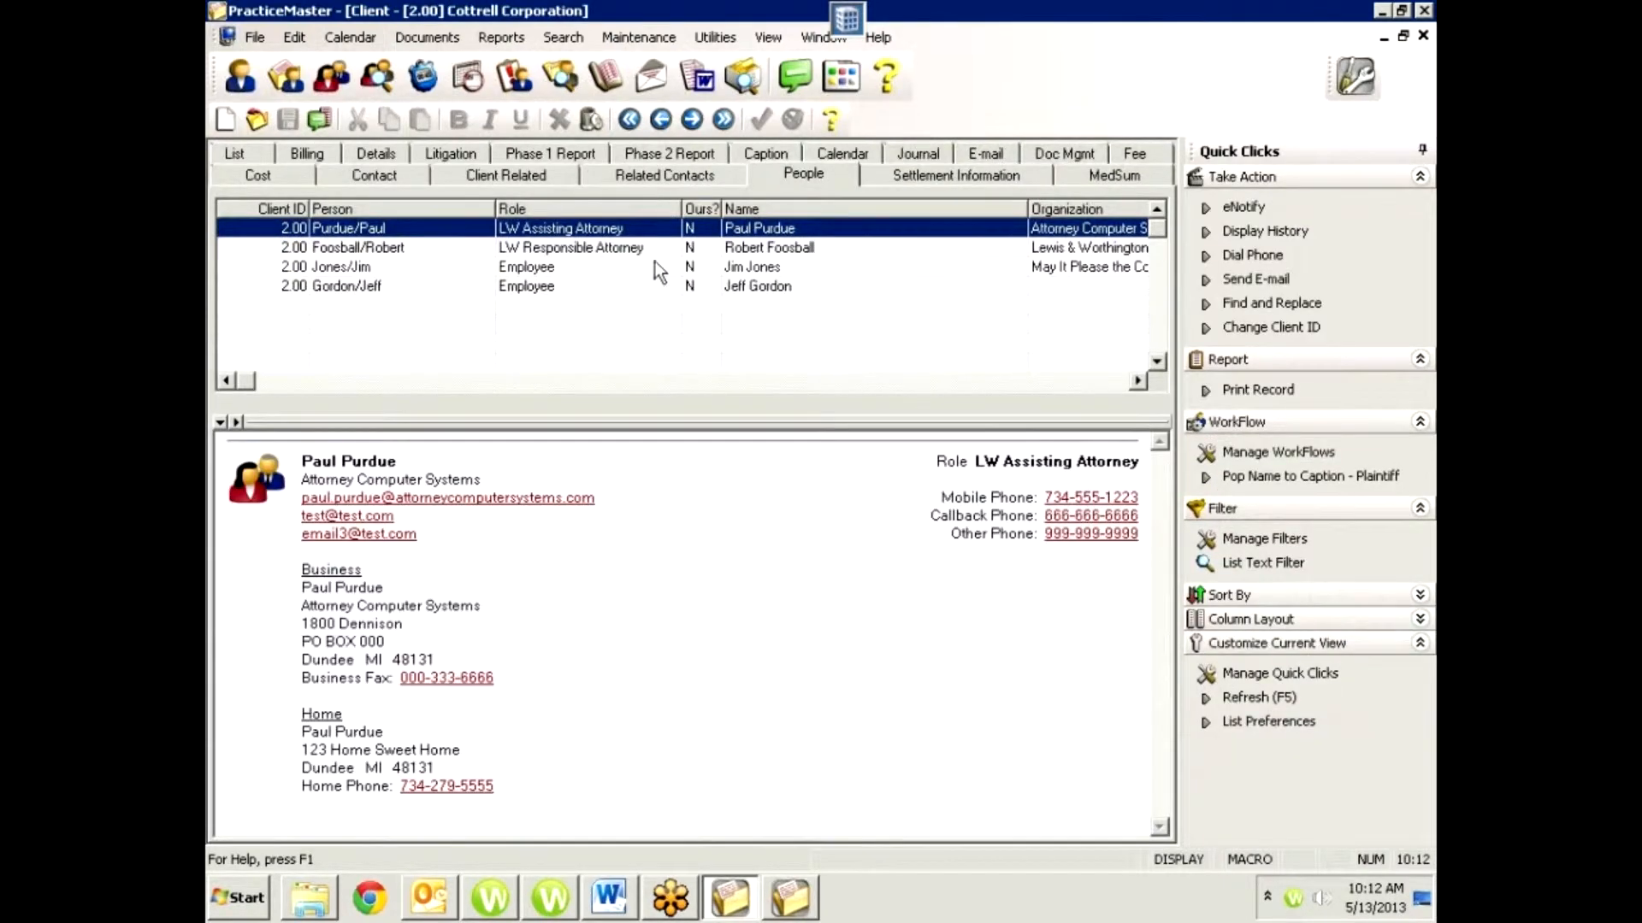
View the related-person records of the LW Assisting Attorney and the LW Responsible Attorney, closing each one.
double_click(530, 228)
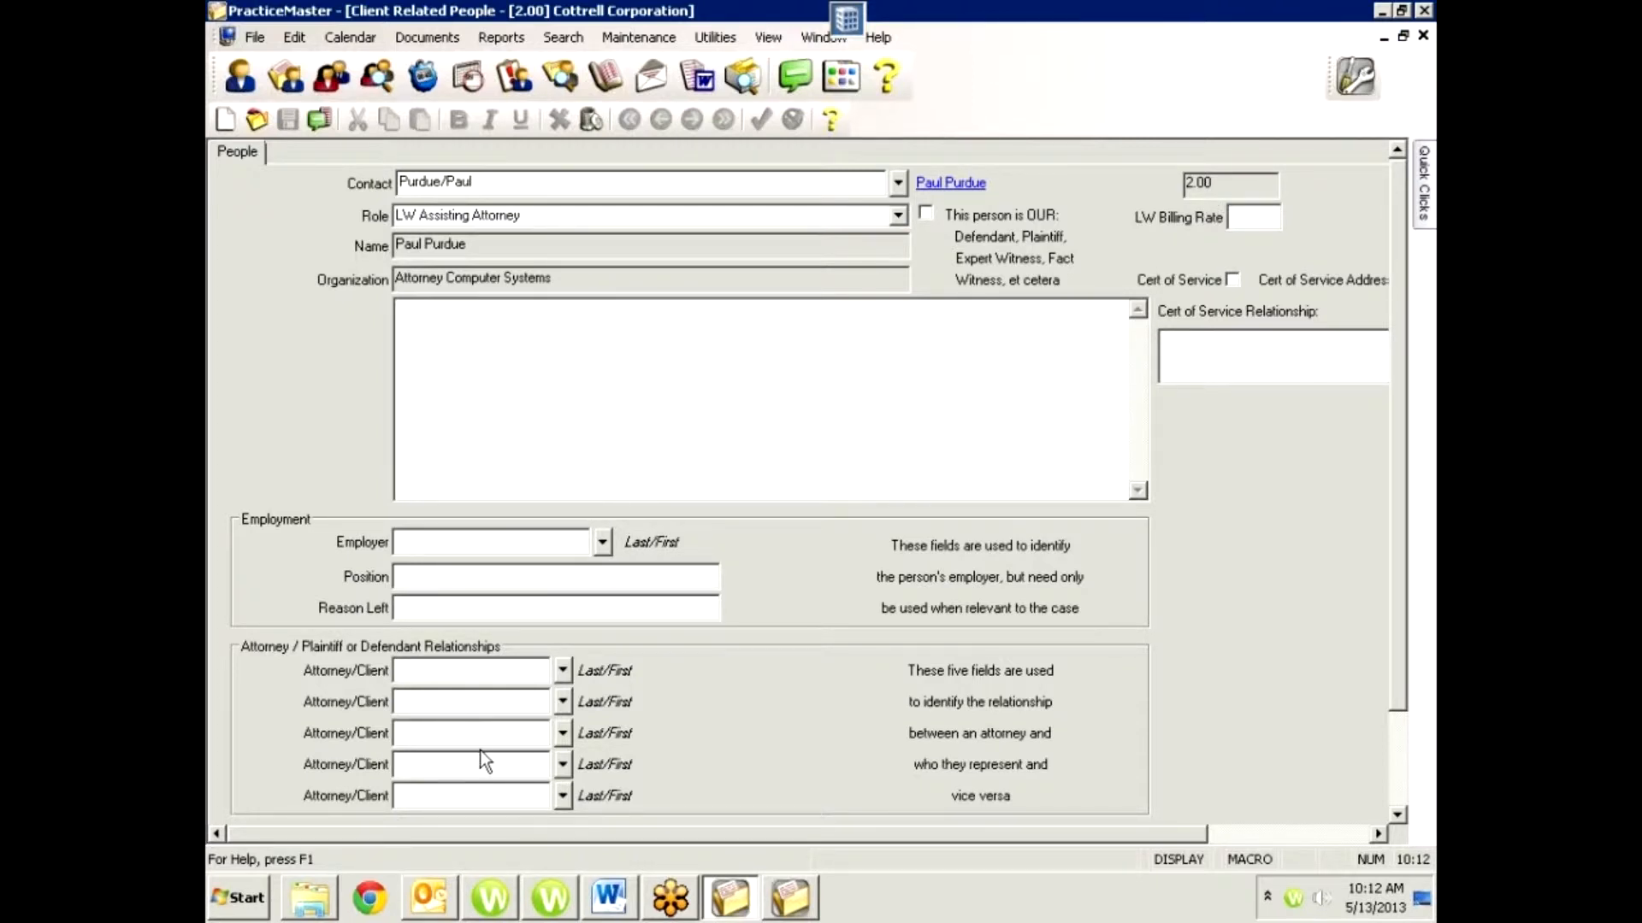
click(1421, 37)
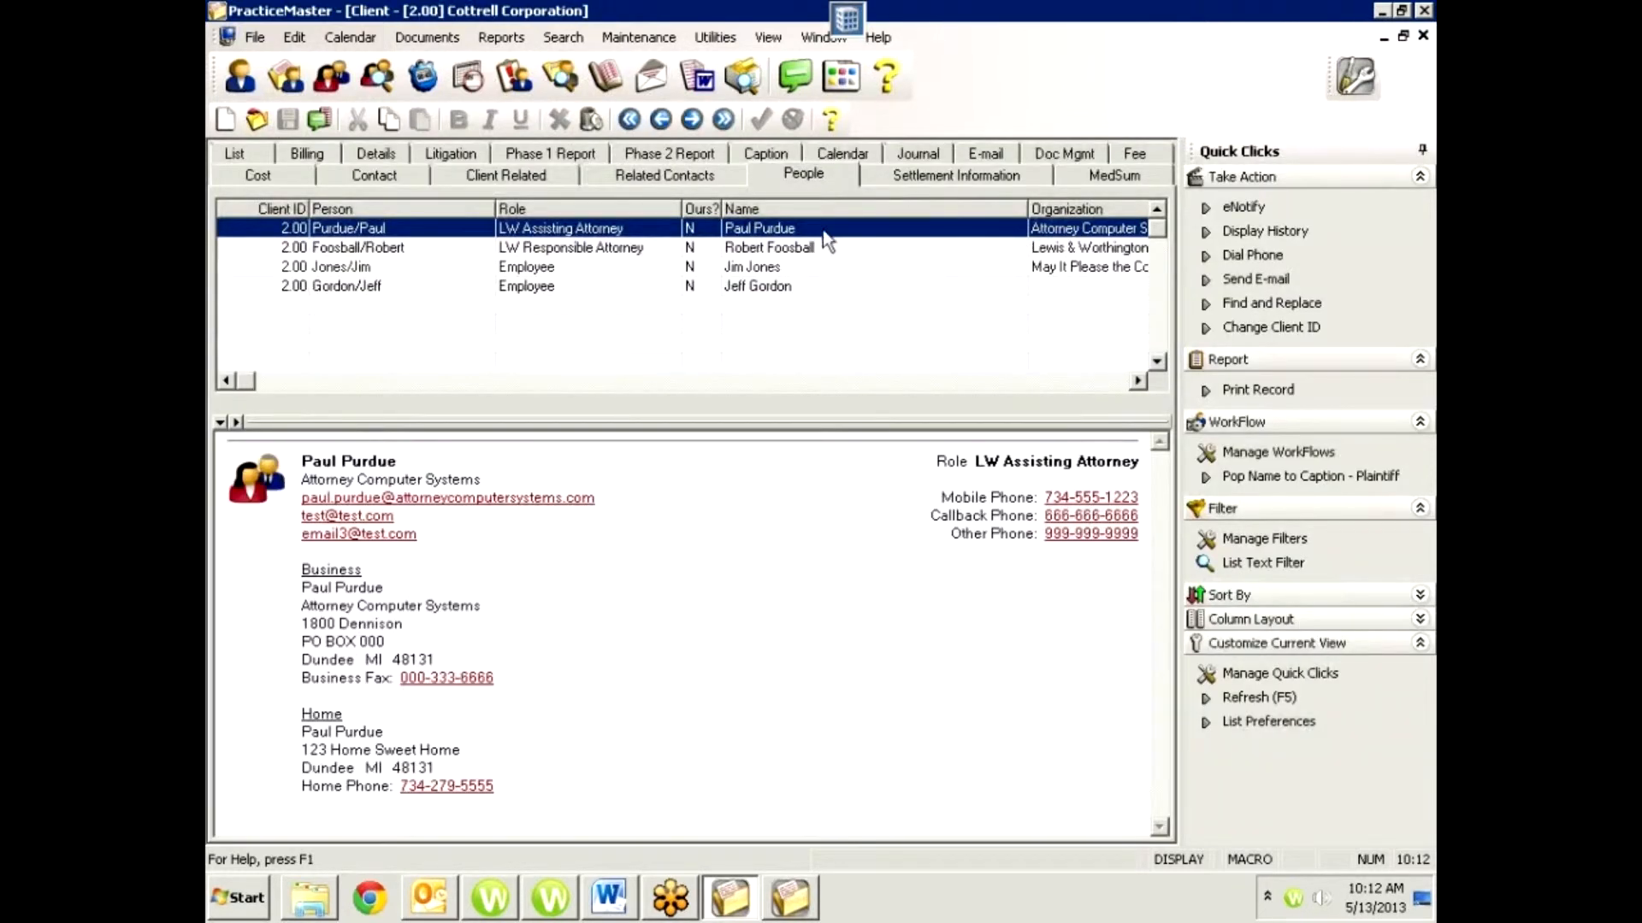
double_click(740, 253)
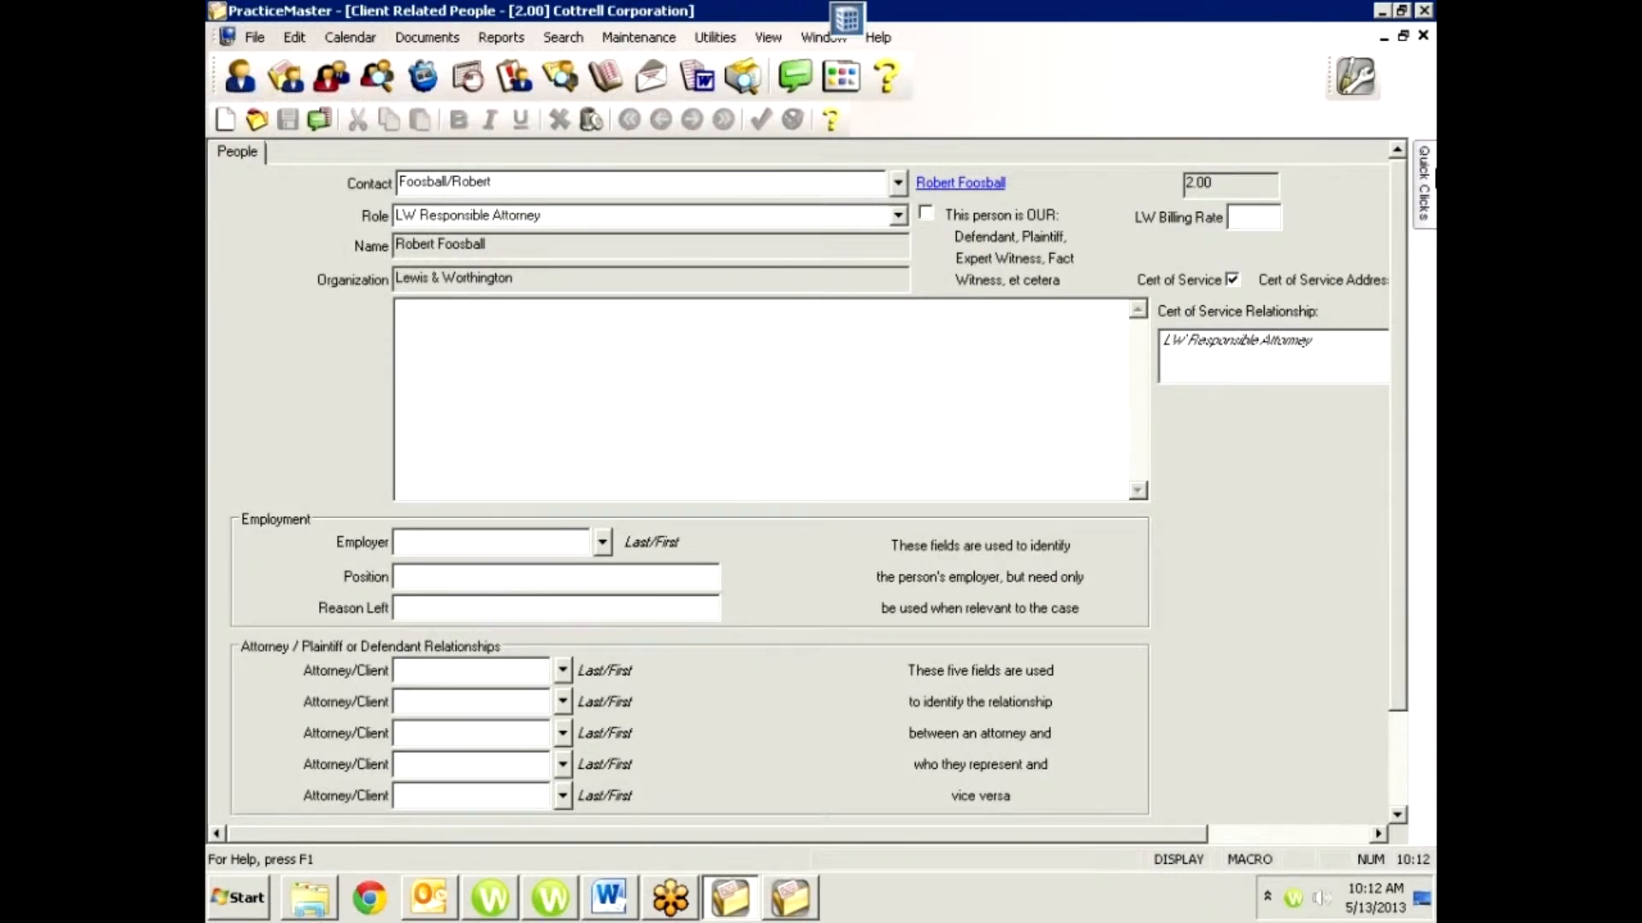
click(1422, 35)
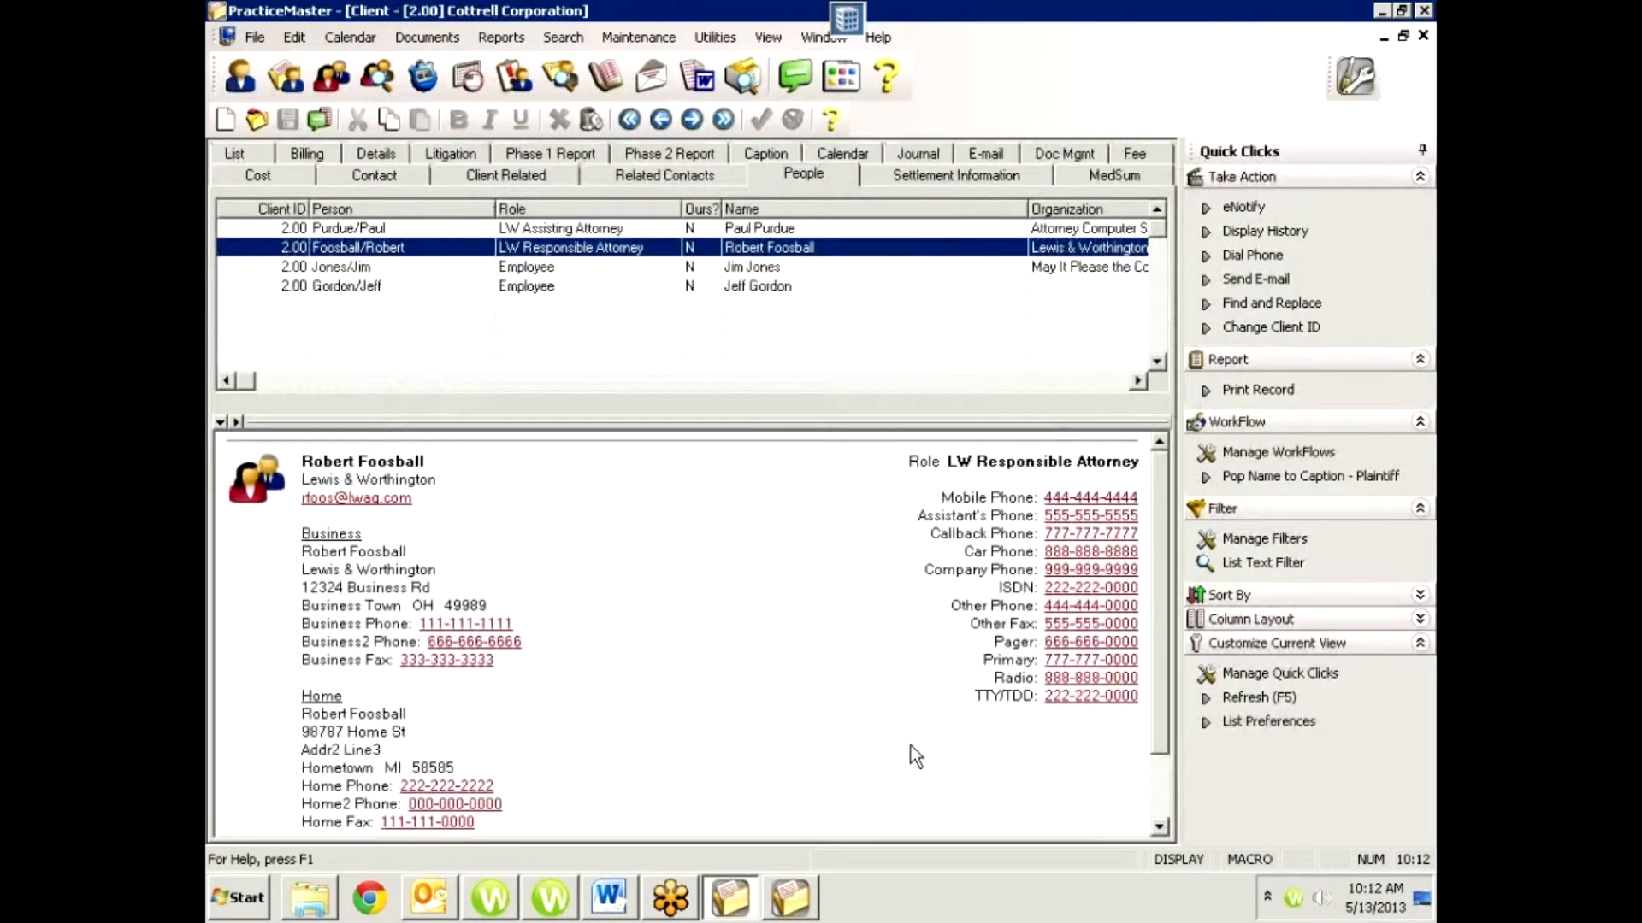
Open the linked contact information from the LW Responsible Attorney's related-person record.
double_click(552, 248)
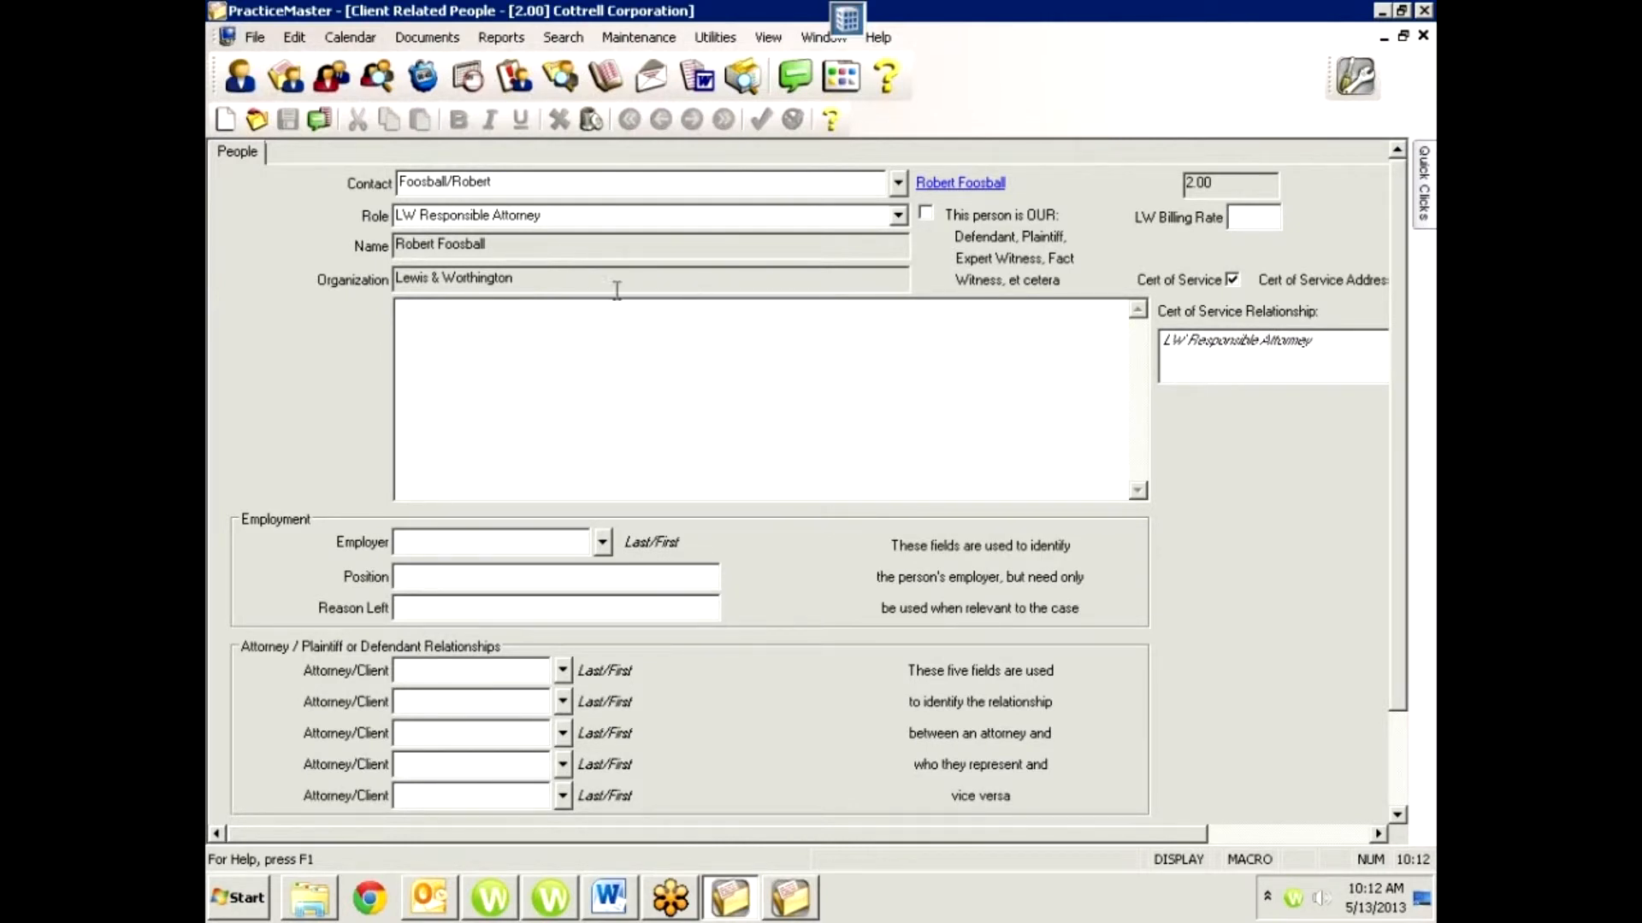
click(972, 184)
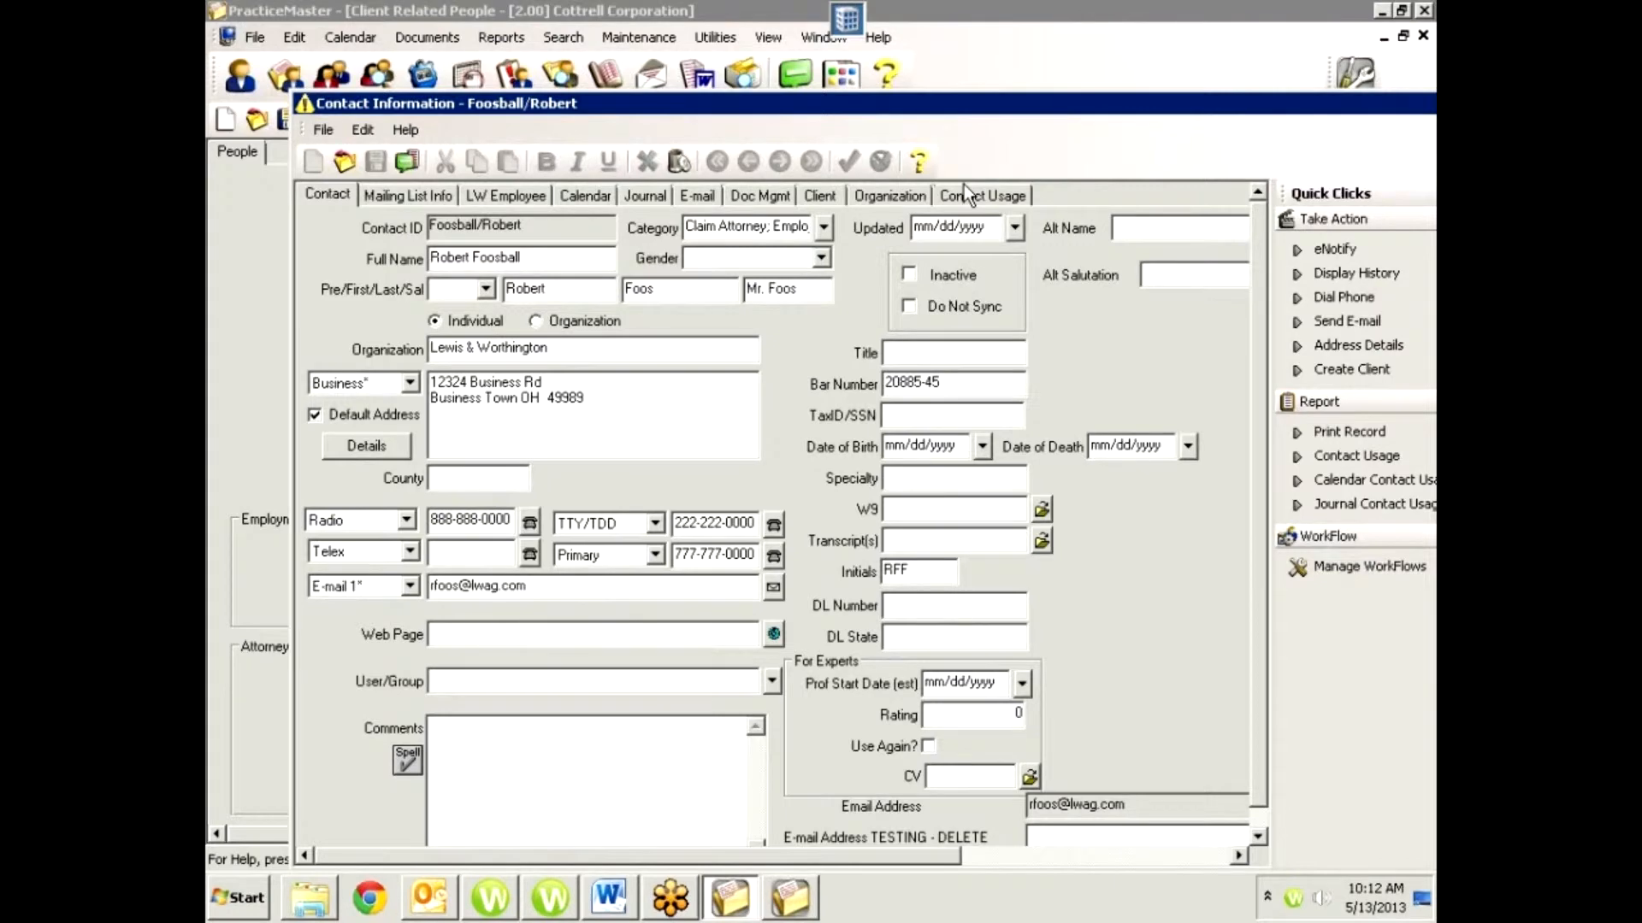
Check the attorney contact's mailing list details and its address and phone types, and close the contact and related-person records.
click(436, 193)
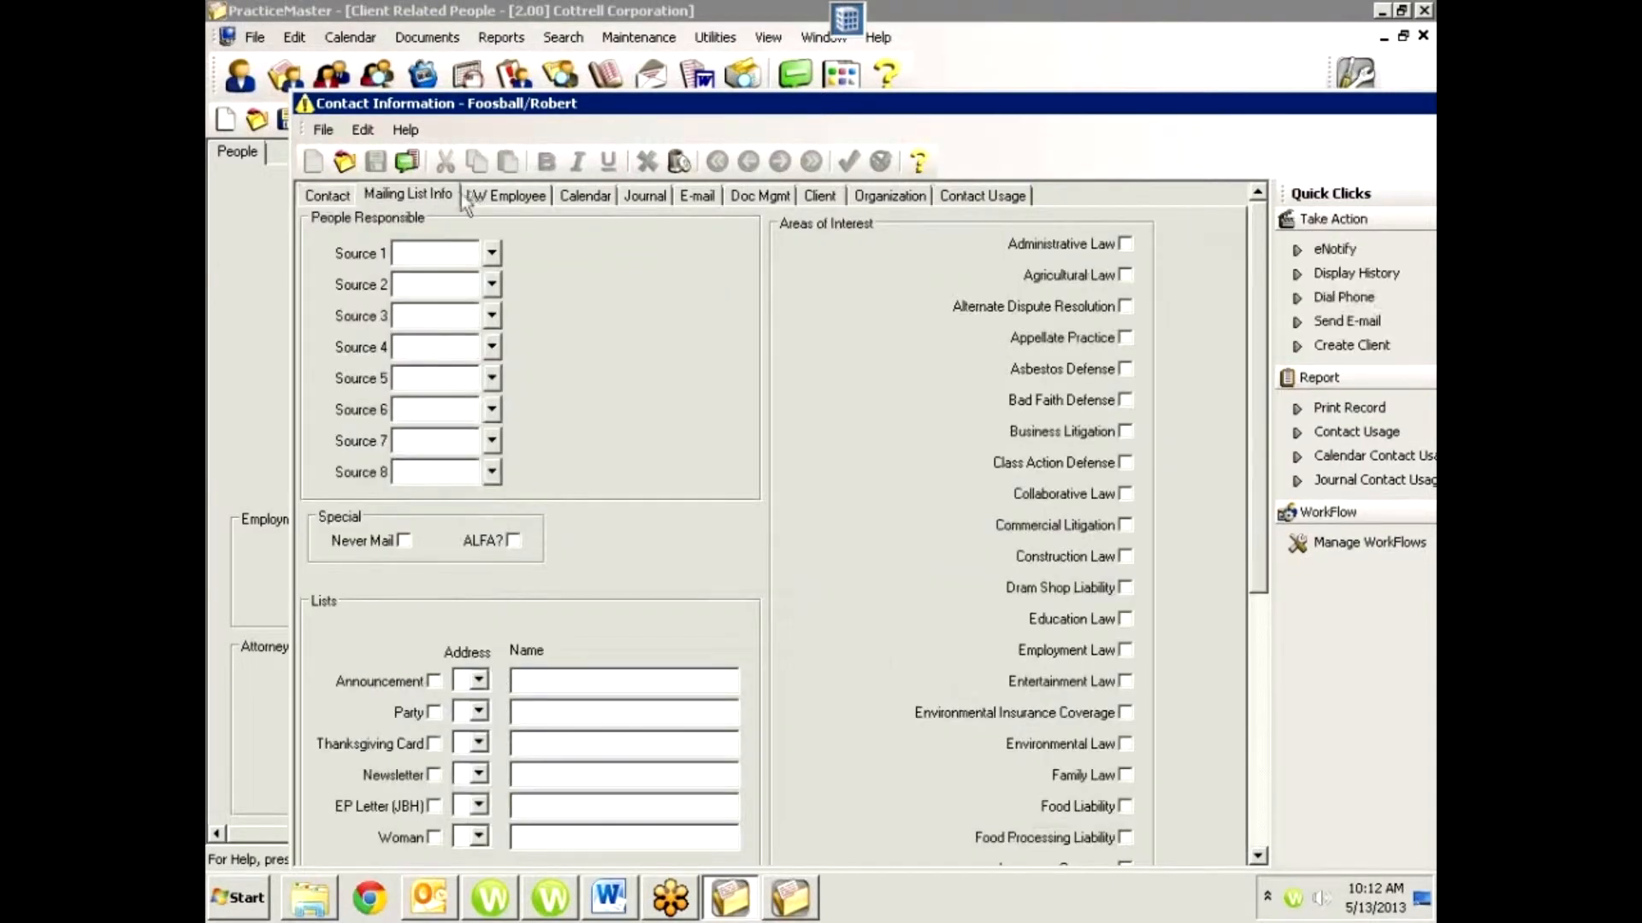
click(350, 196)
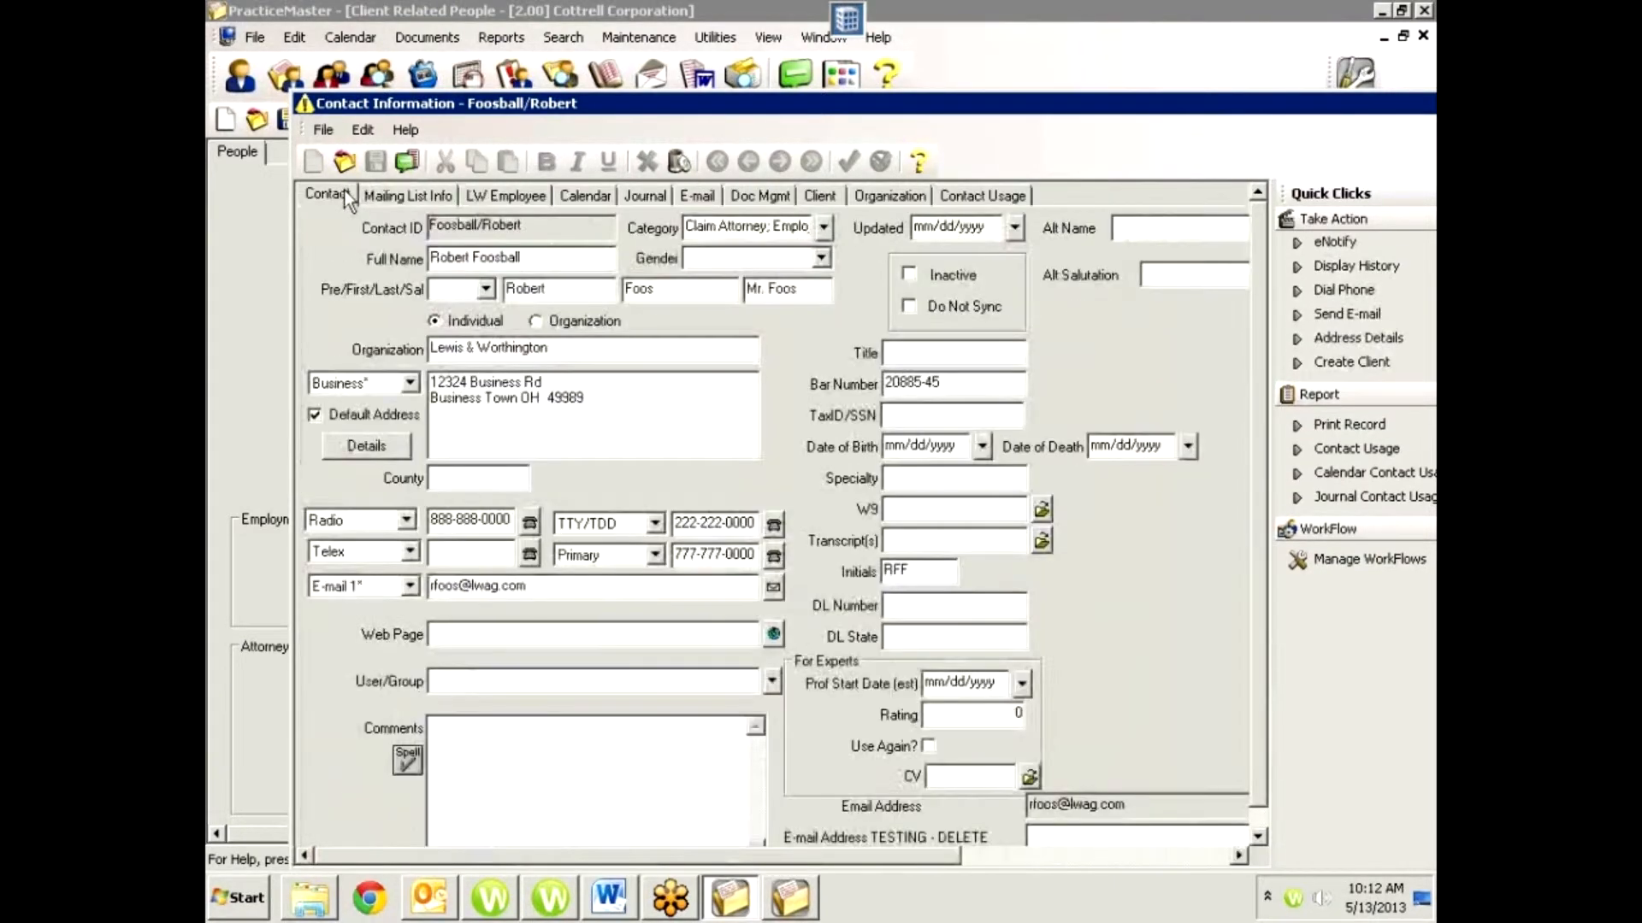
click(411, 382)
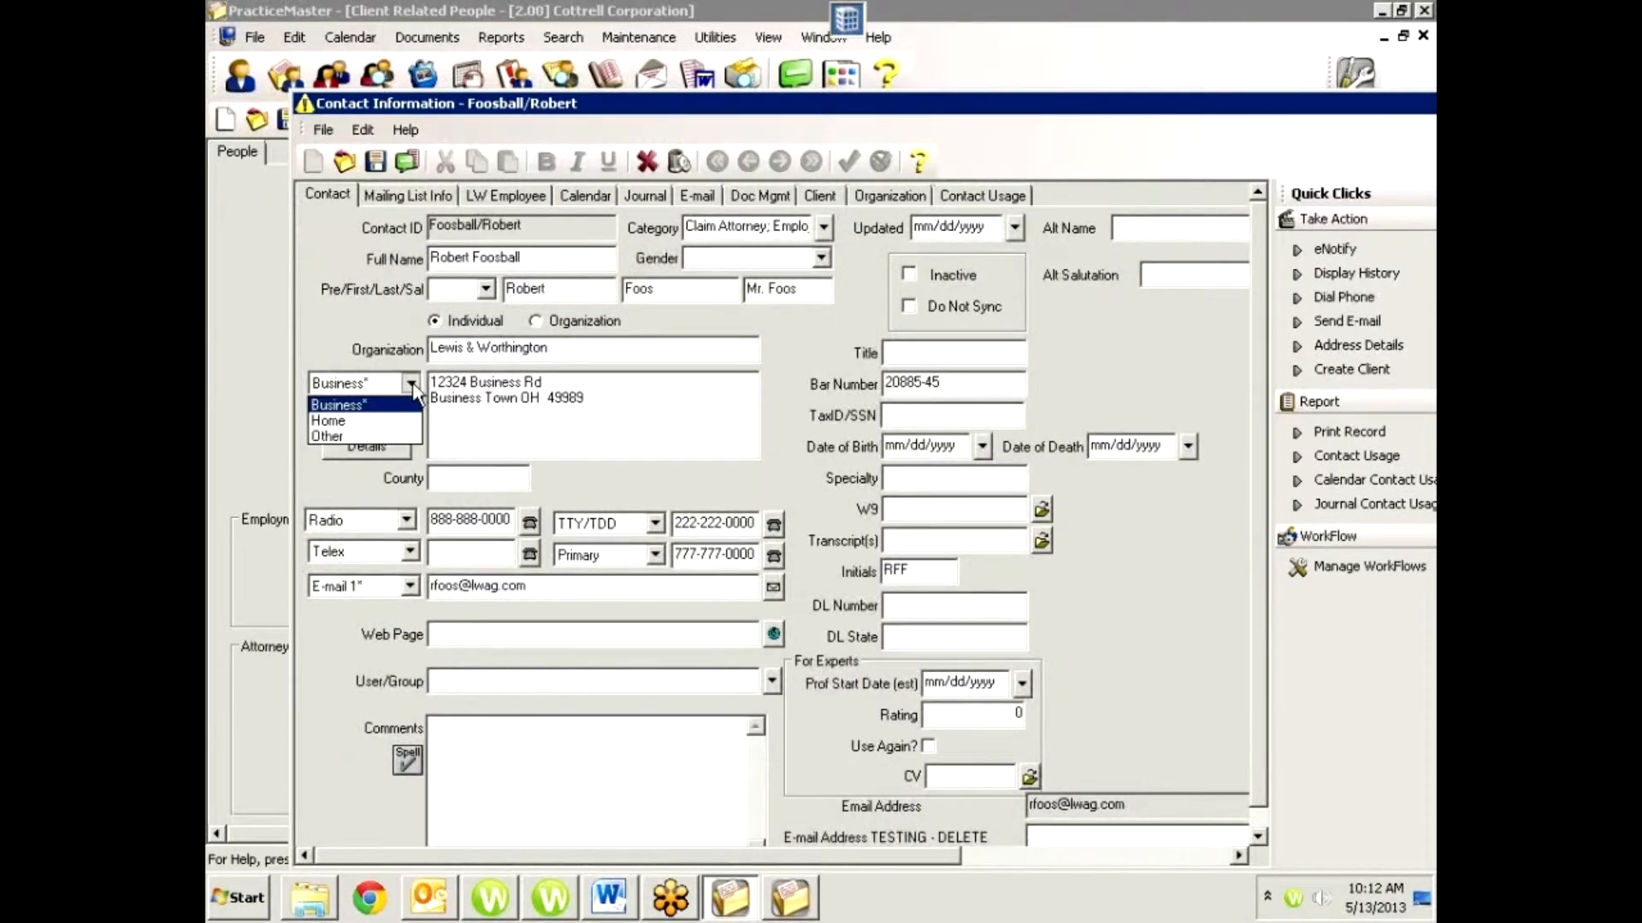
click(350, 399)
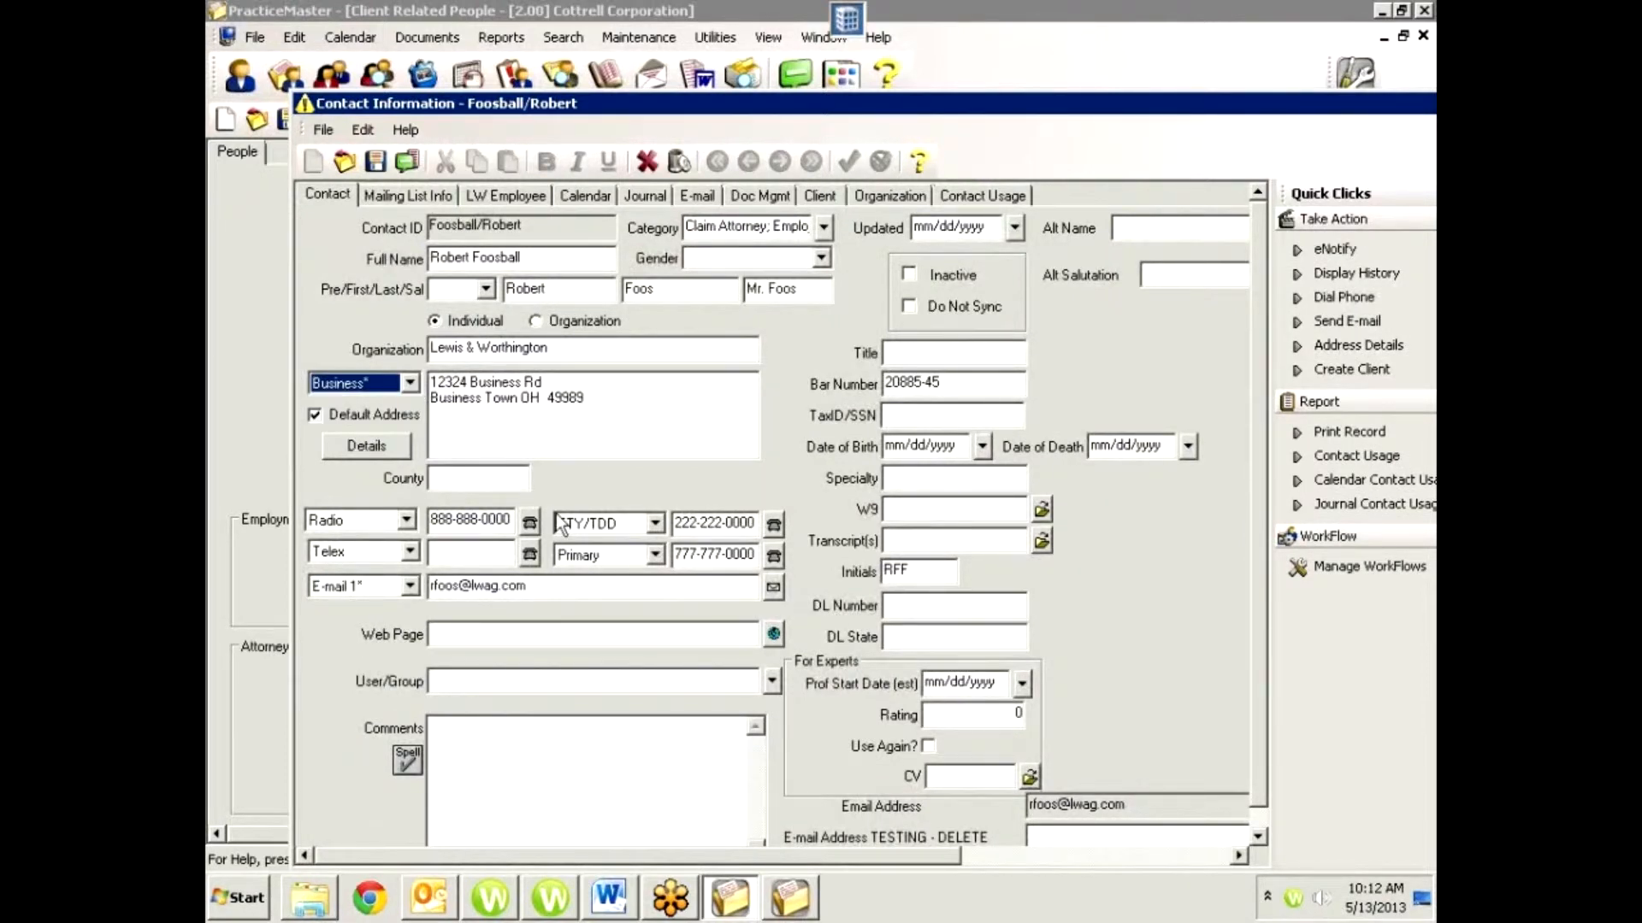
click(407, 521)
click(408, 523)
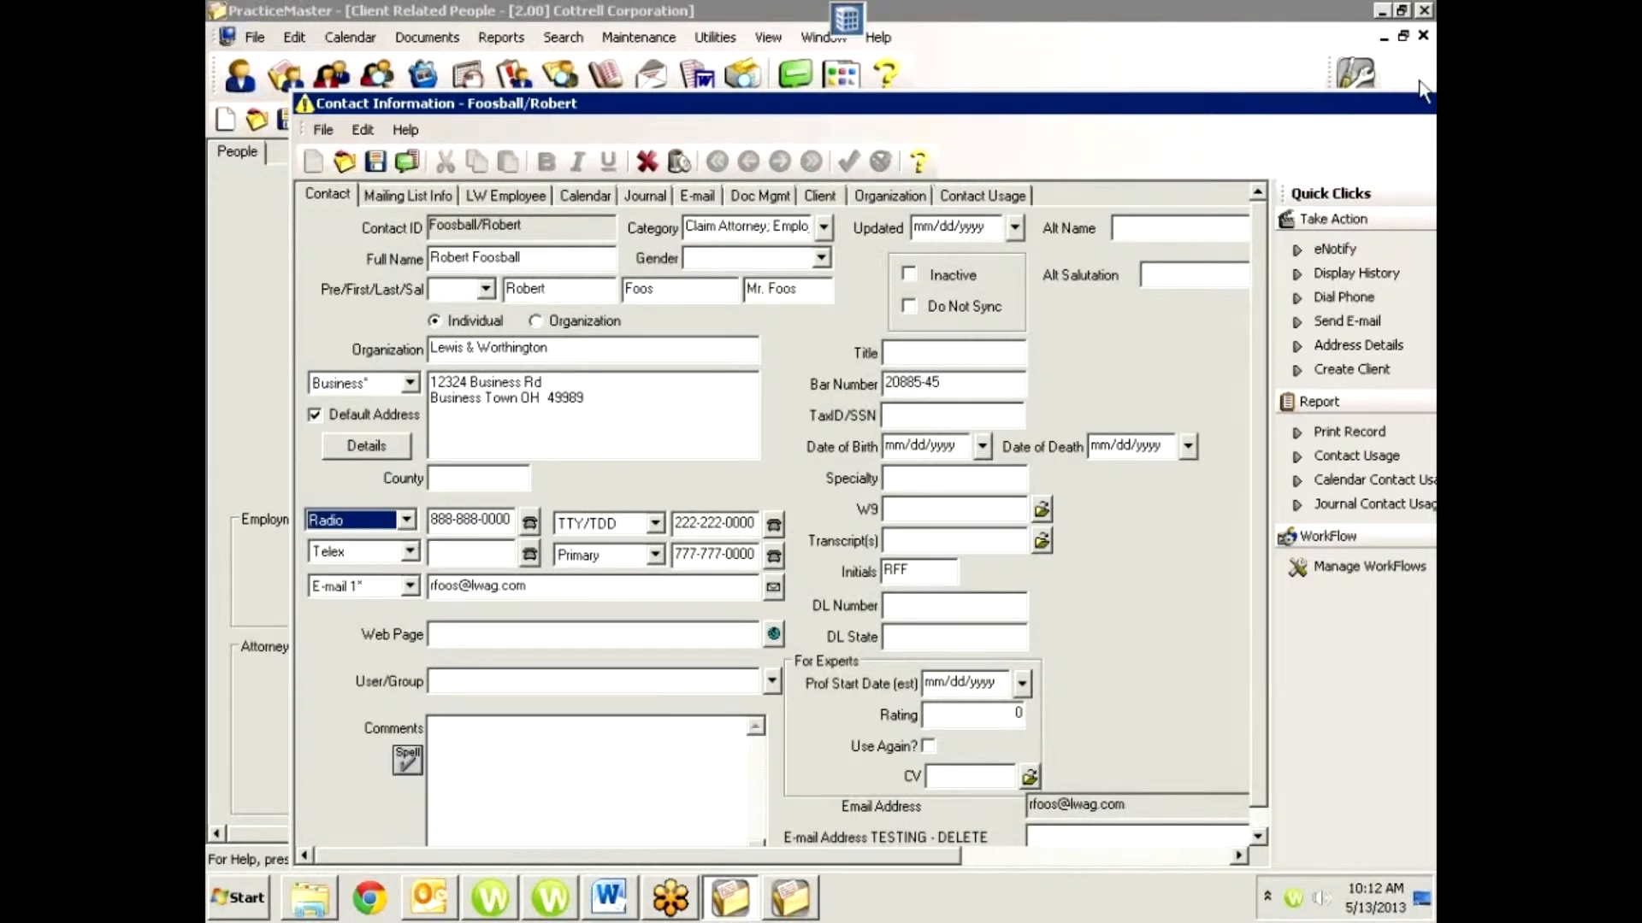
key(Escape)
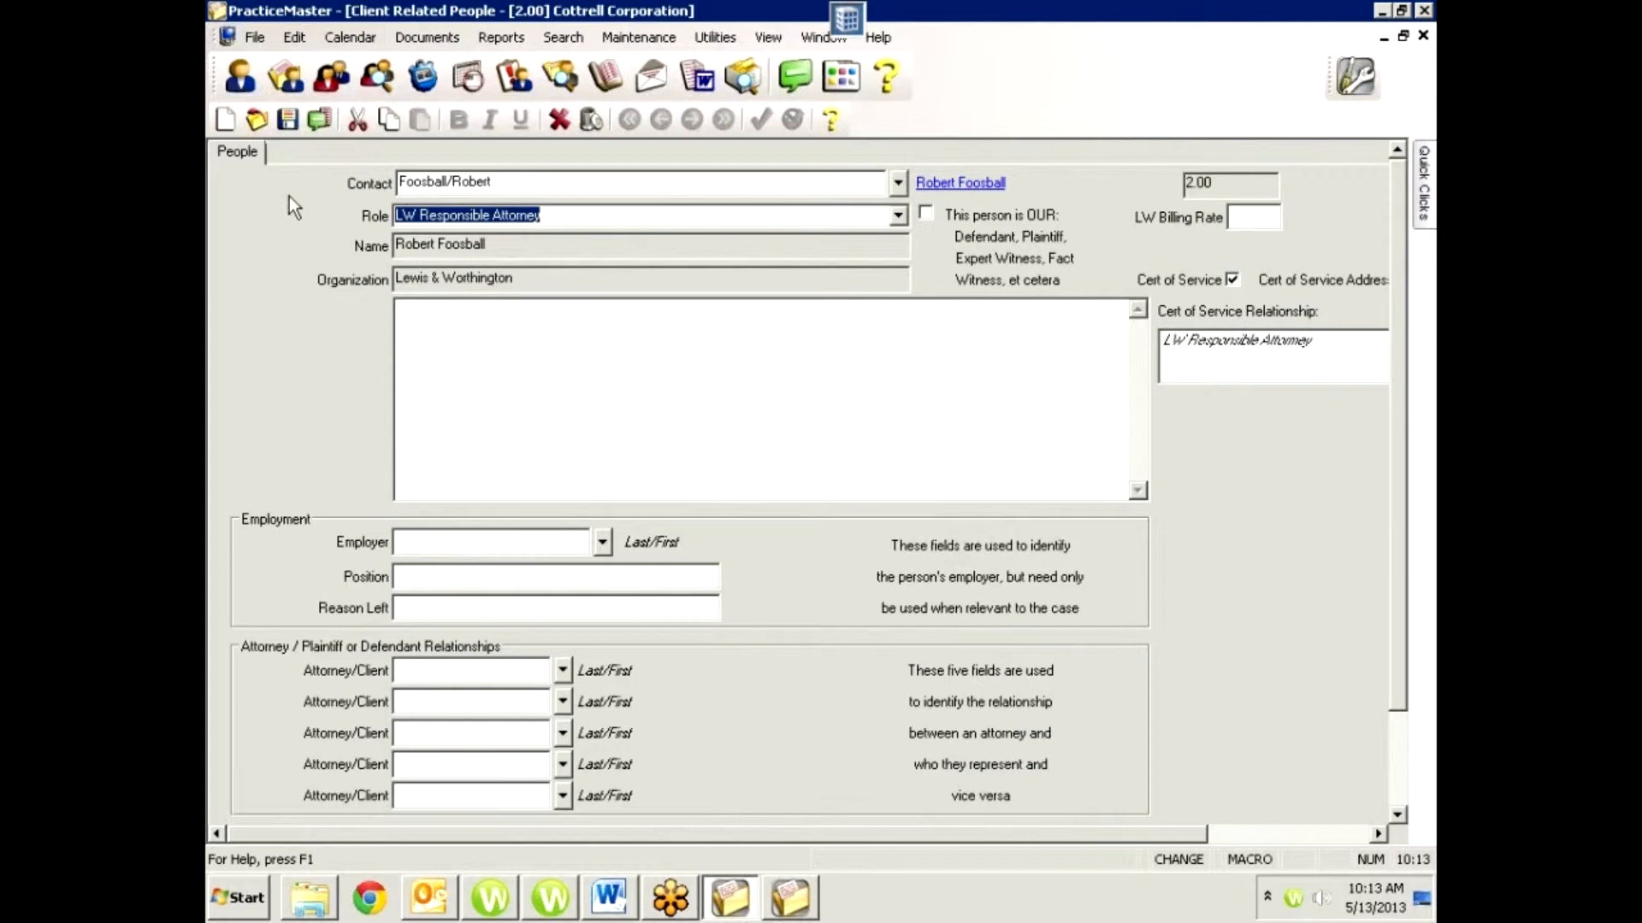
key(Escape)
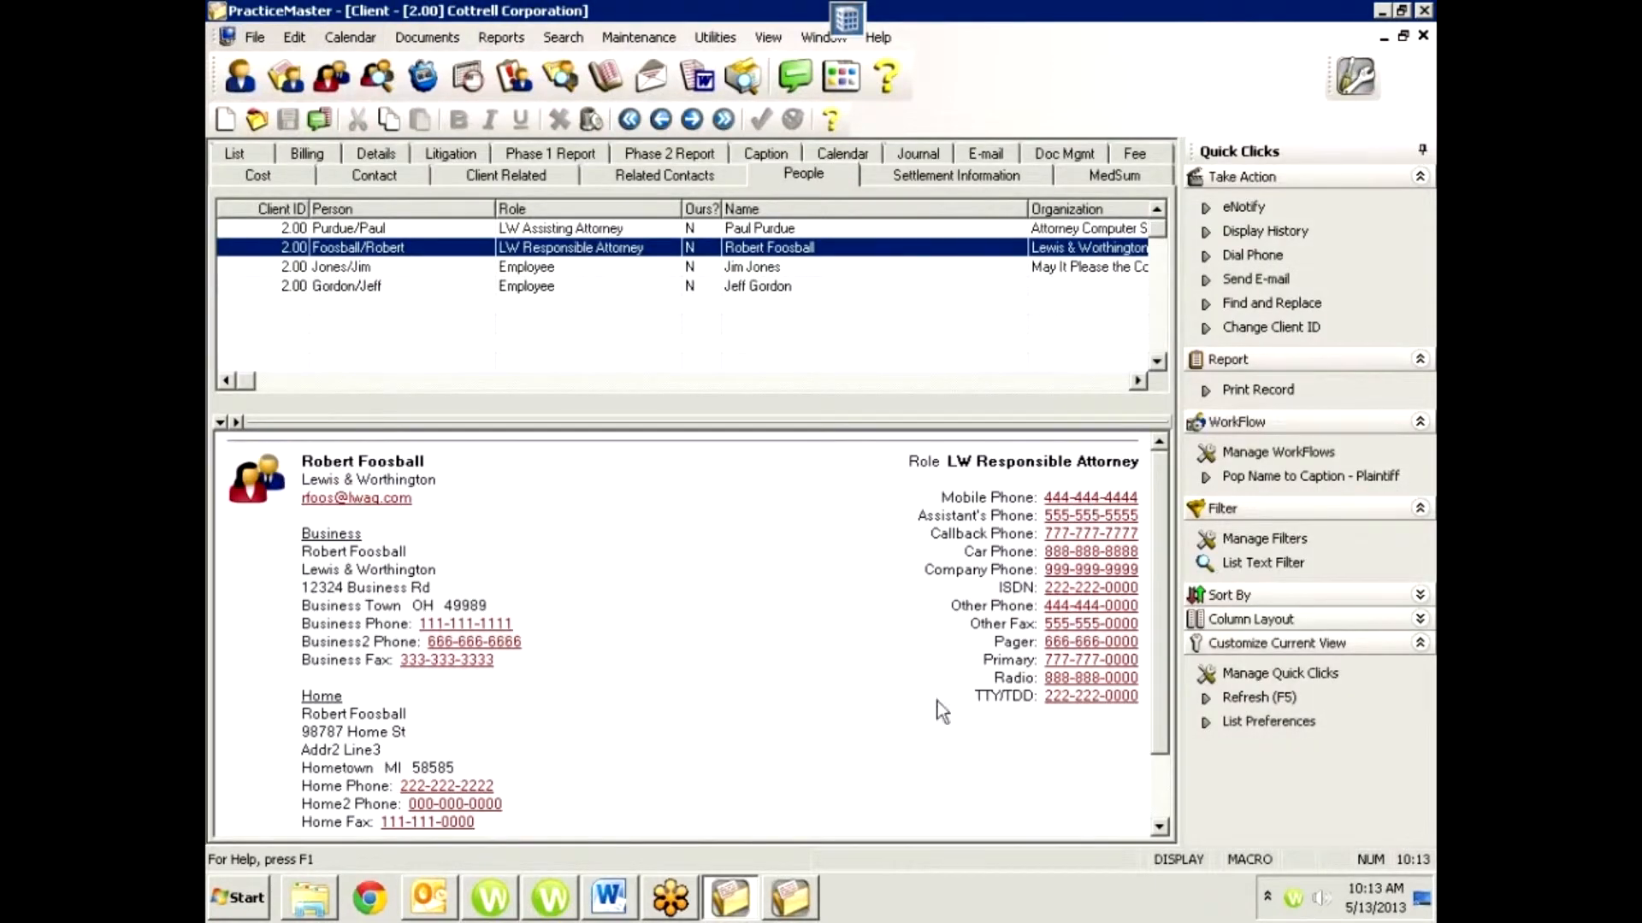
Compare the employees' summaries with the LW Responsible Attorney's, and read through all of the attorney's addresses and phone numbers.
click(769, 267)
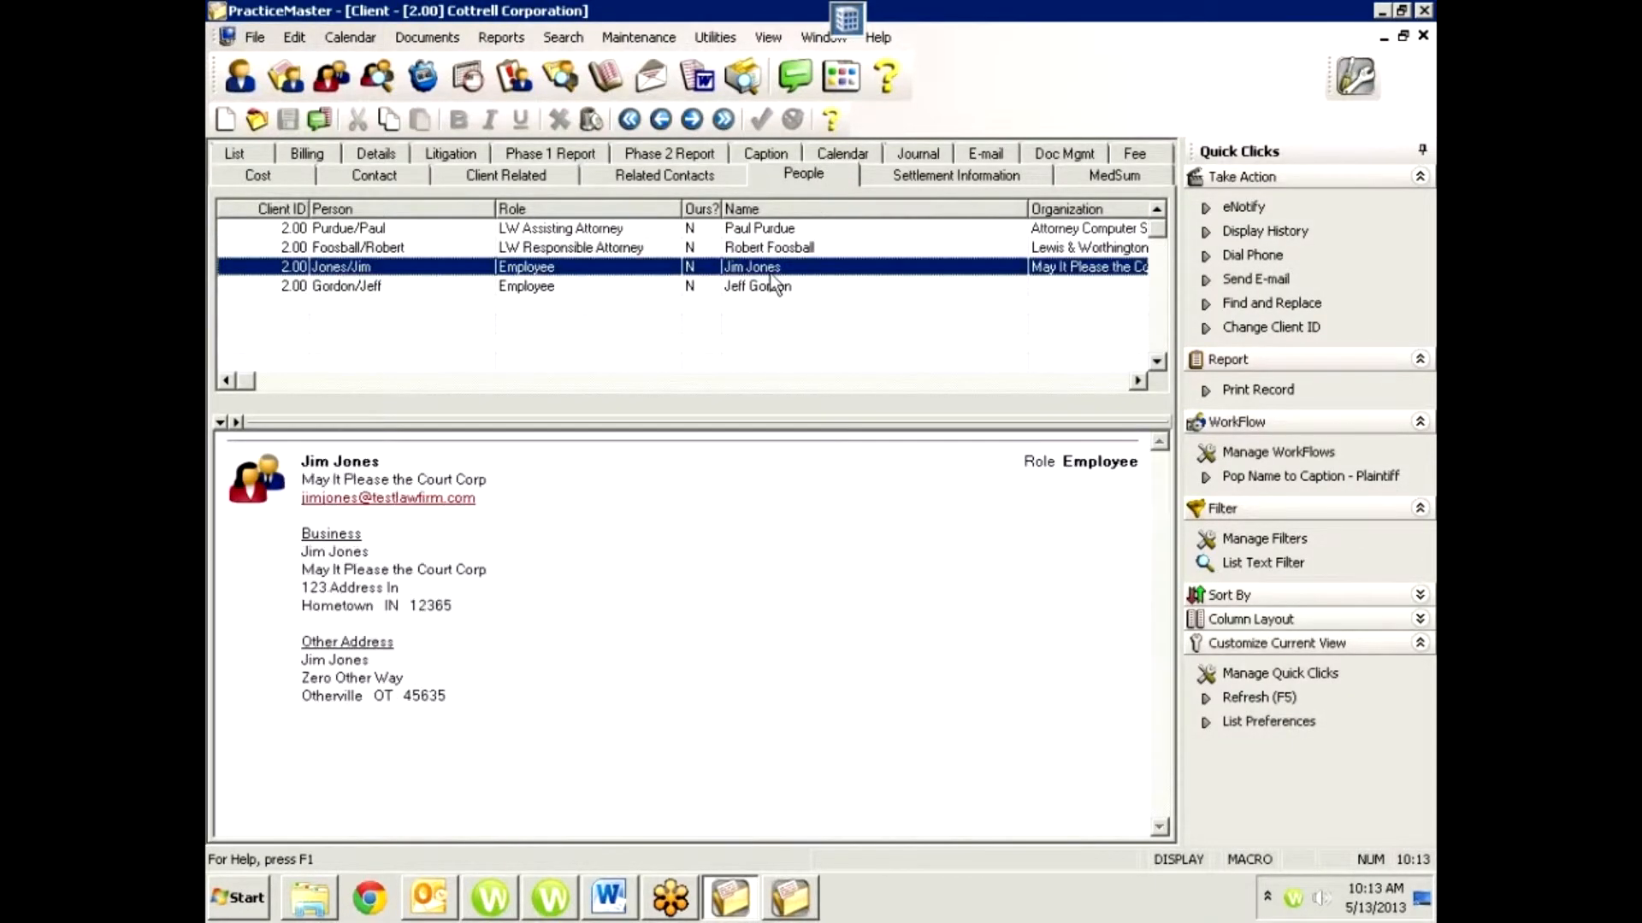
click(774, 286)
click(772, 250)
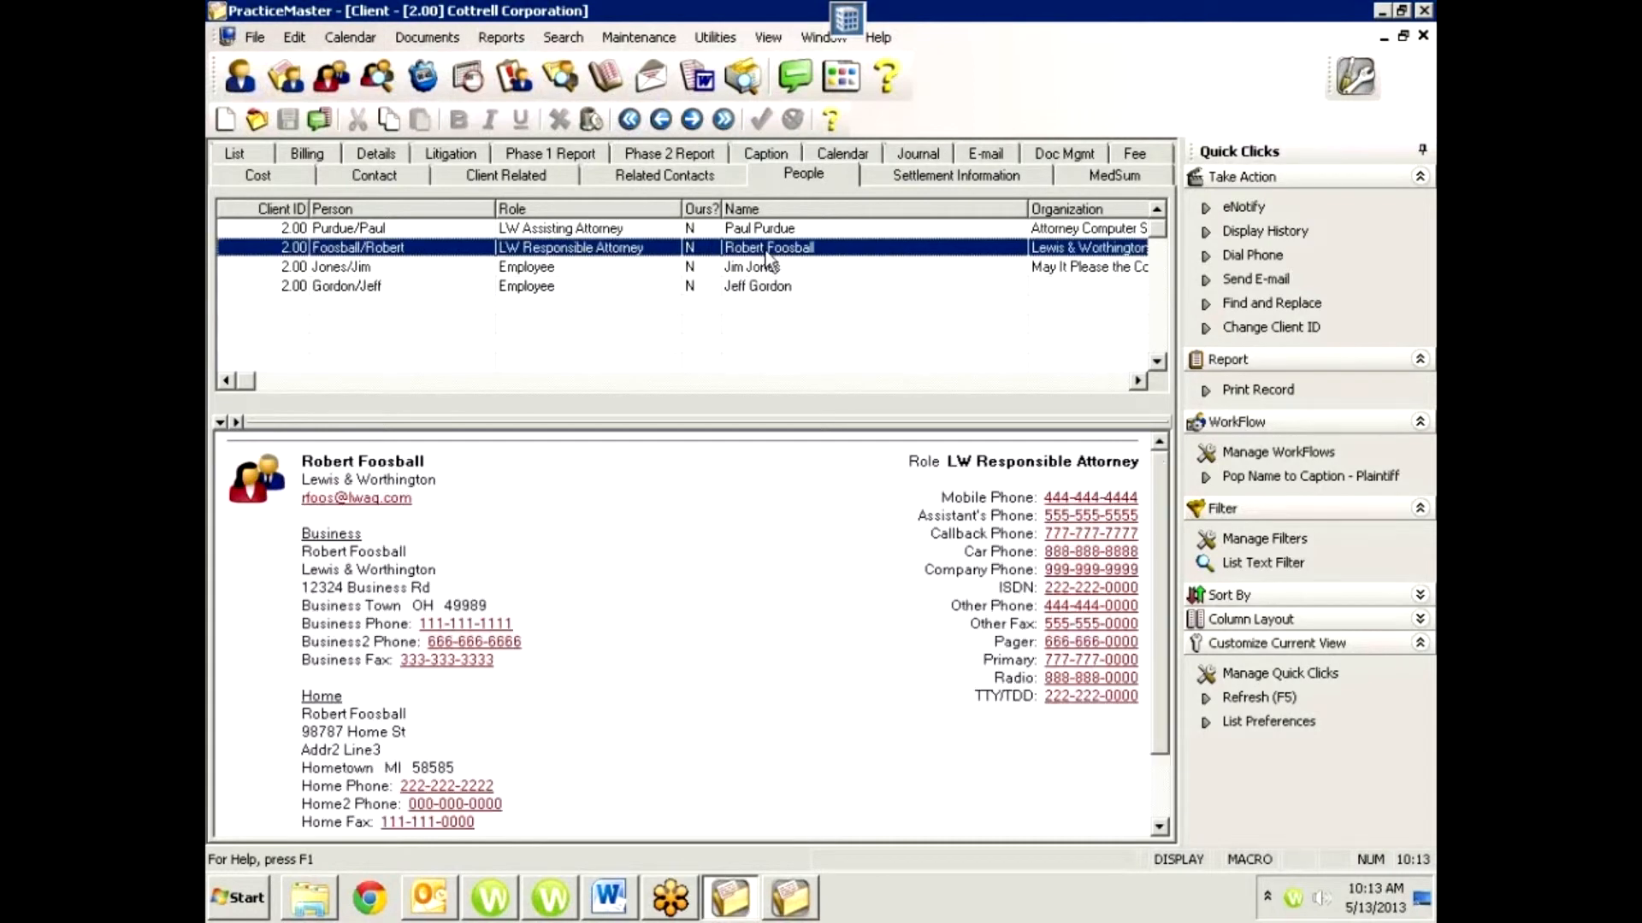
scroll(731, 652, down, 2)
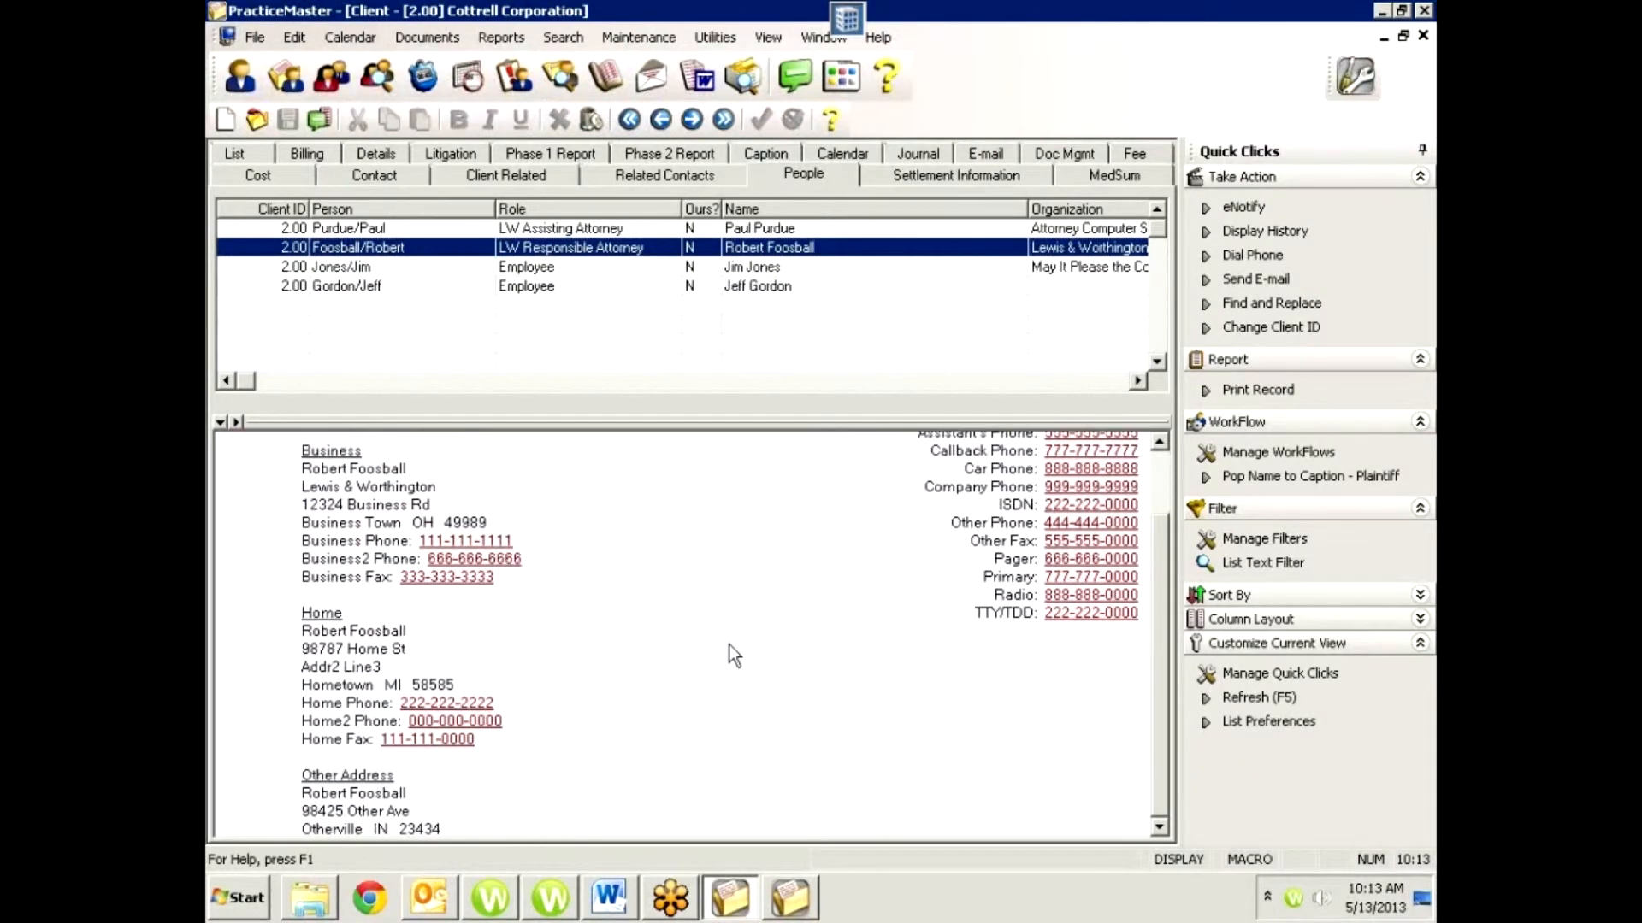
scroll(731, 654, up, 1)
scroll(729, 646, up, 1)
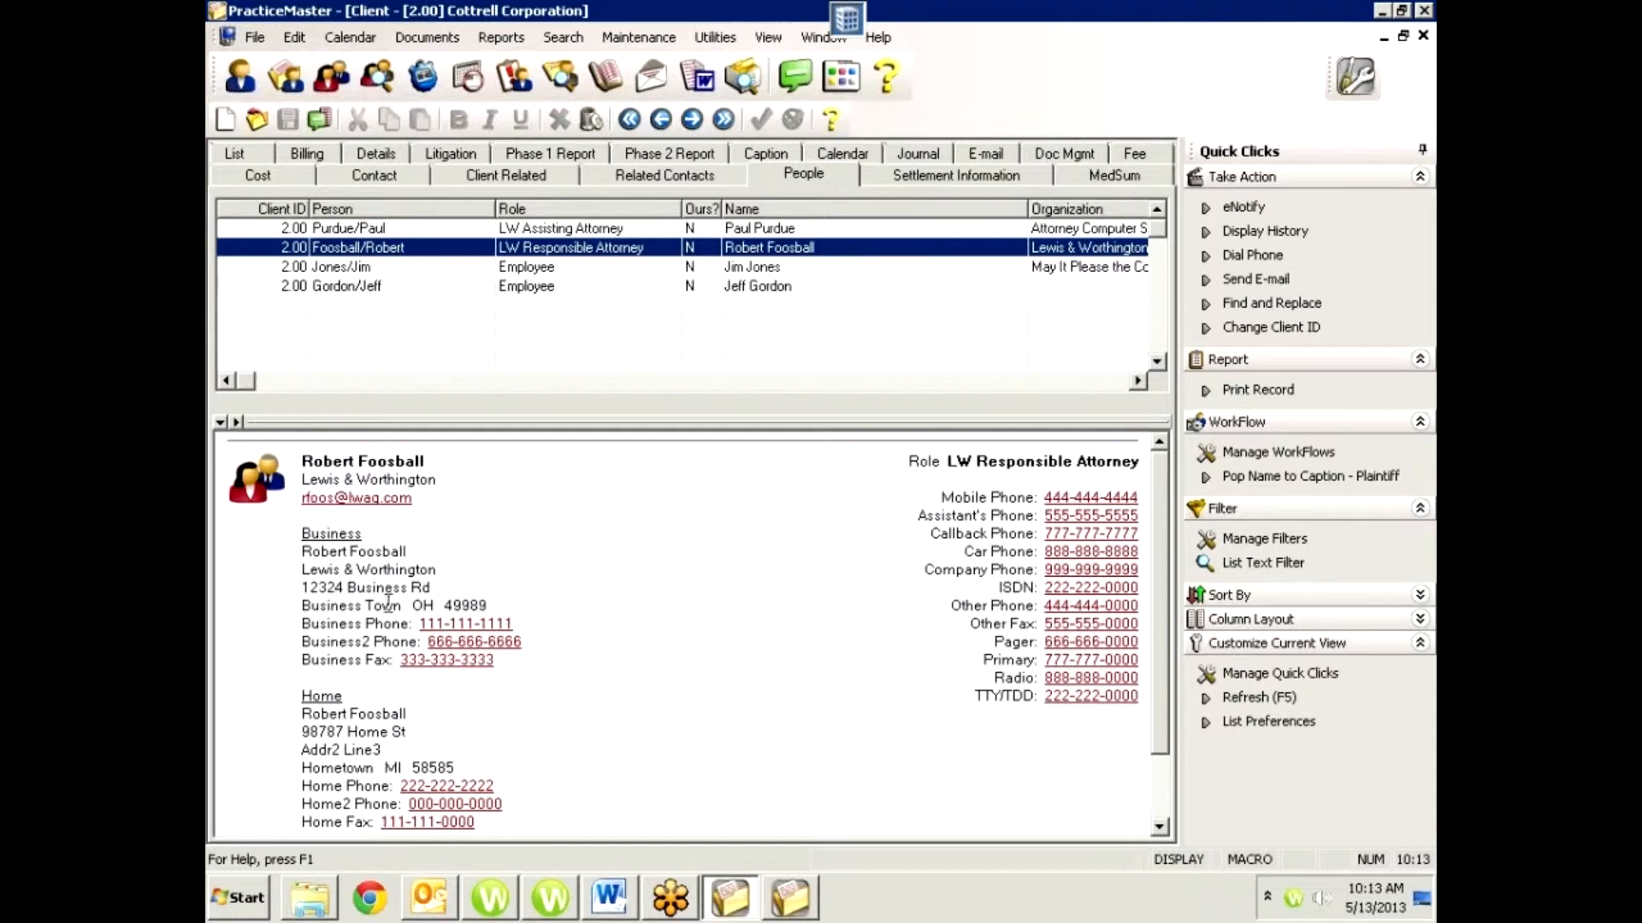
scroll(532, 685, down, 3)
scroll(532, 686, up, 3)
Switch to the other PracticeMaster window and examine the first plaintiff's name, organization, address and work phone in the Parties summary.
click(788, 899)
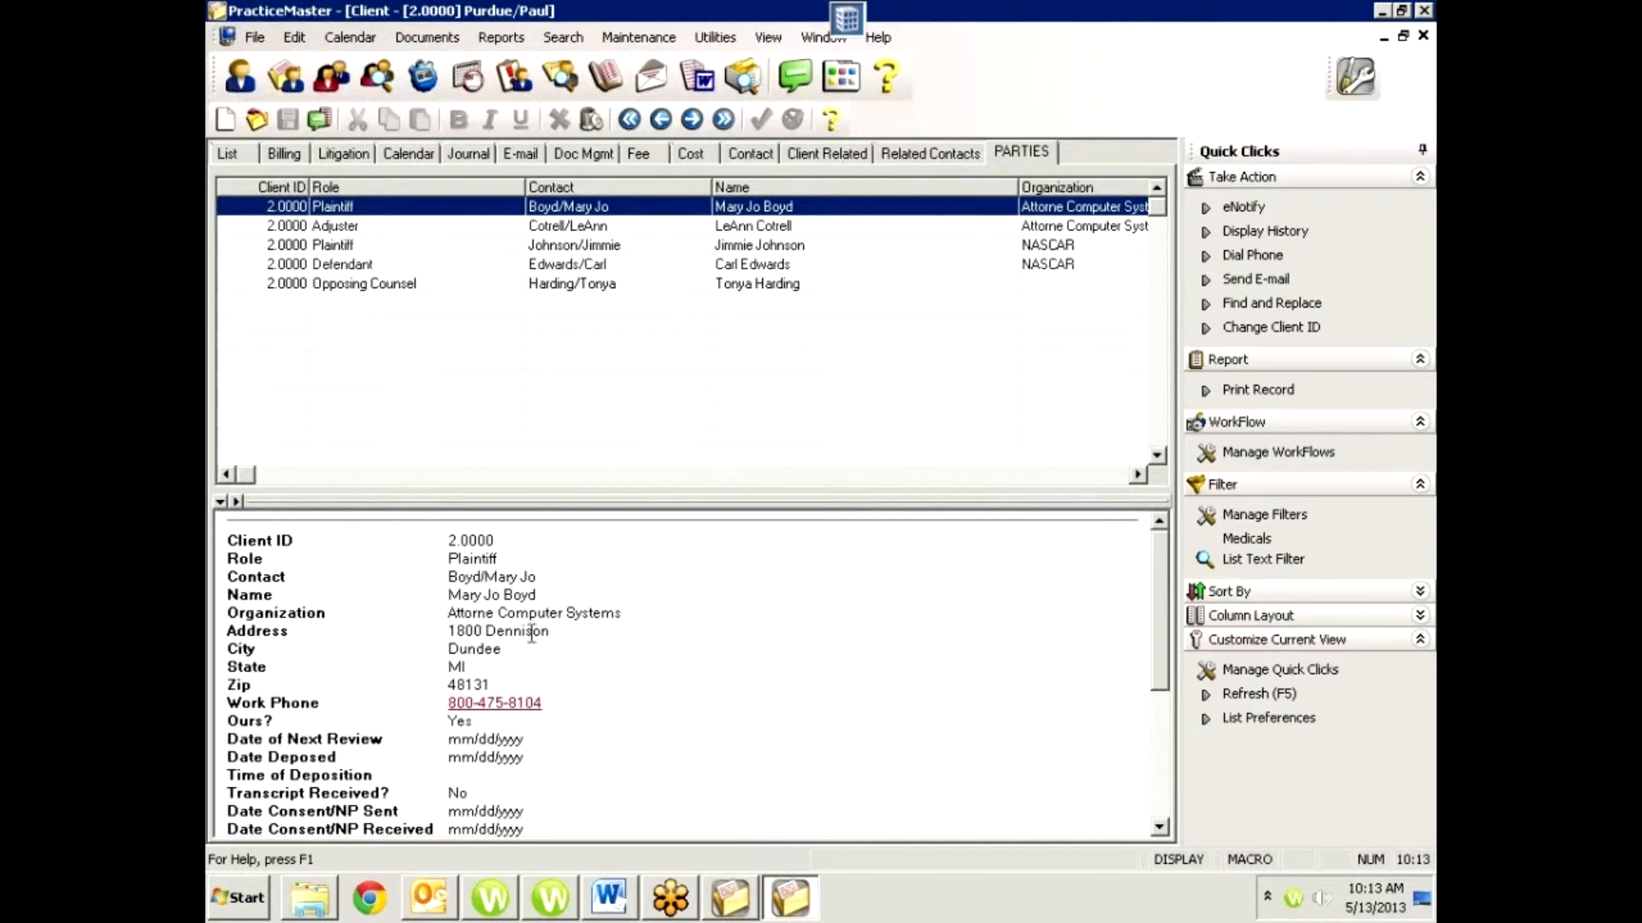
mouse_move(1168, 633)
mouse_down()
mouse_move(1161, 768)
mouse_move(1139, 648)
mouse_up()
mouse_move(1166, 577)
mouse_down()
mouse_move(1163, 743)
mouse_move(1180, 580)
mouse_up()
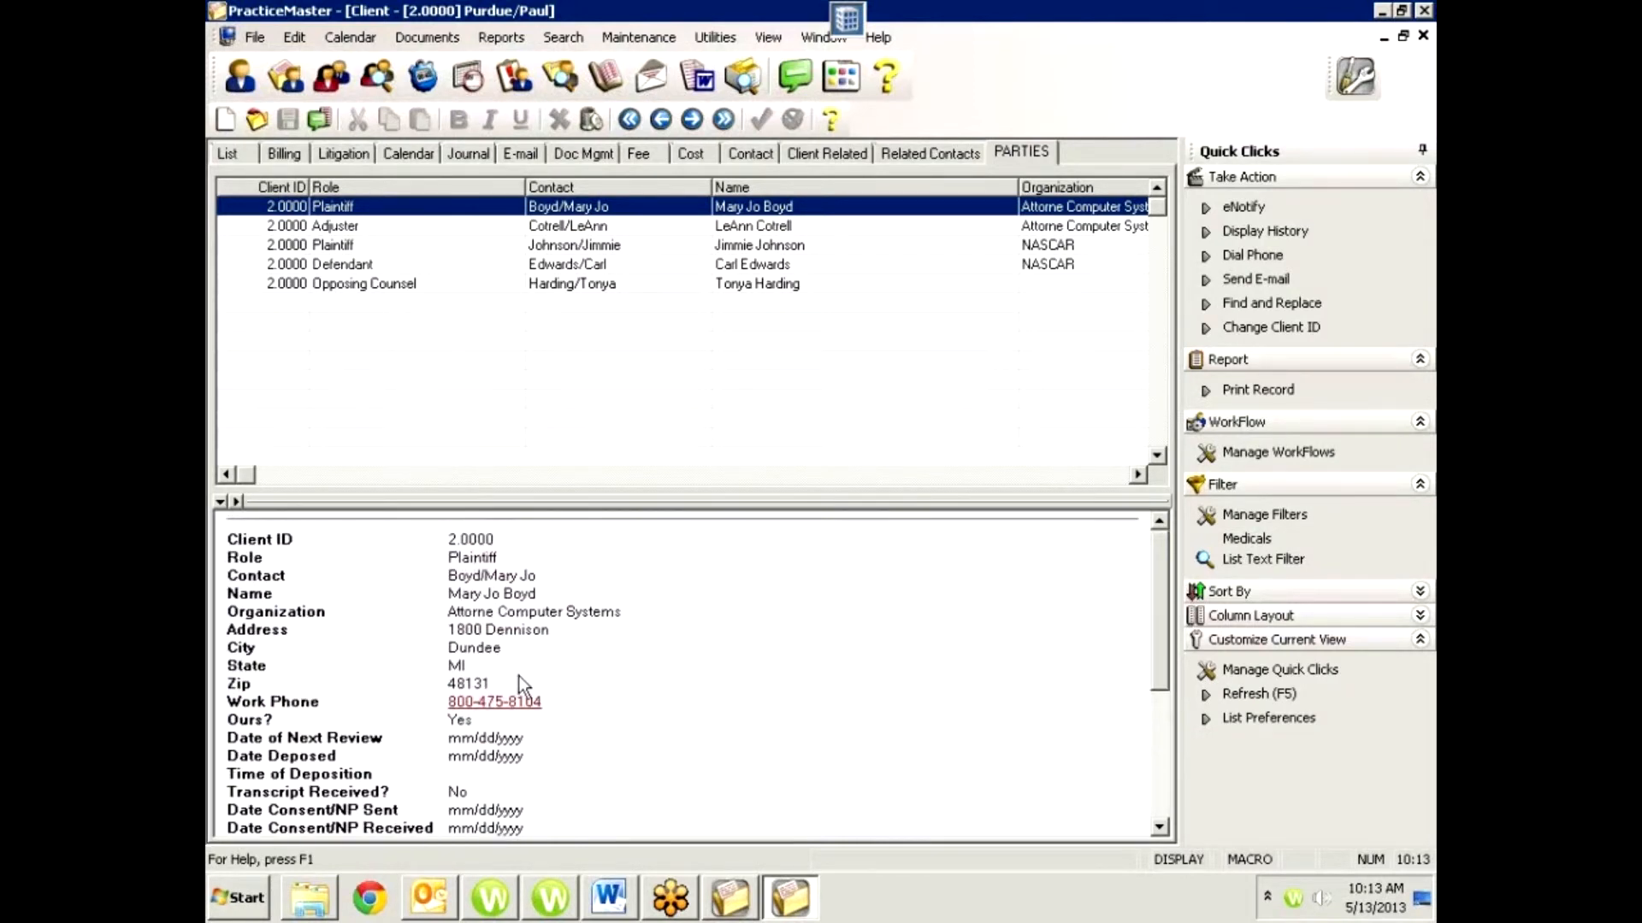
drag(629, 608, 448, 599)
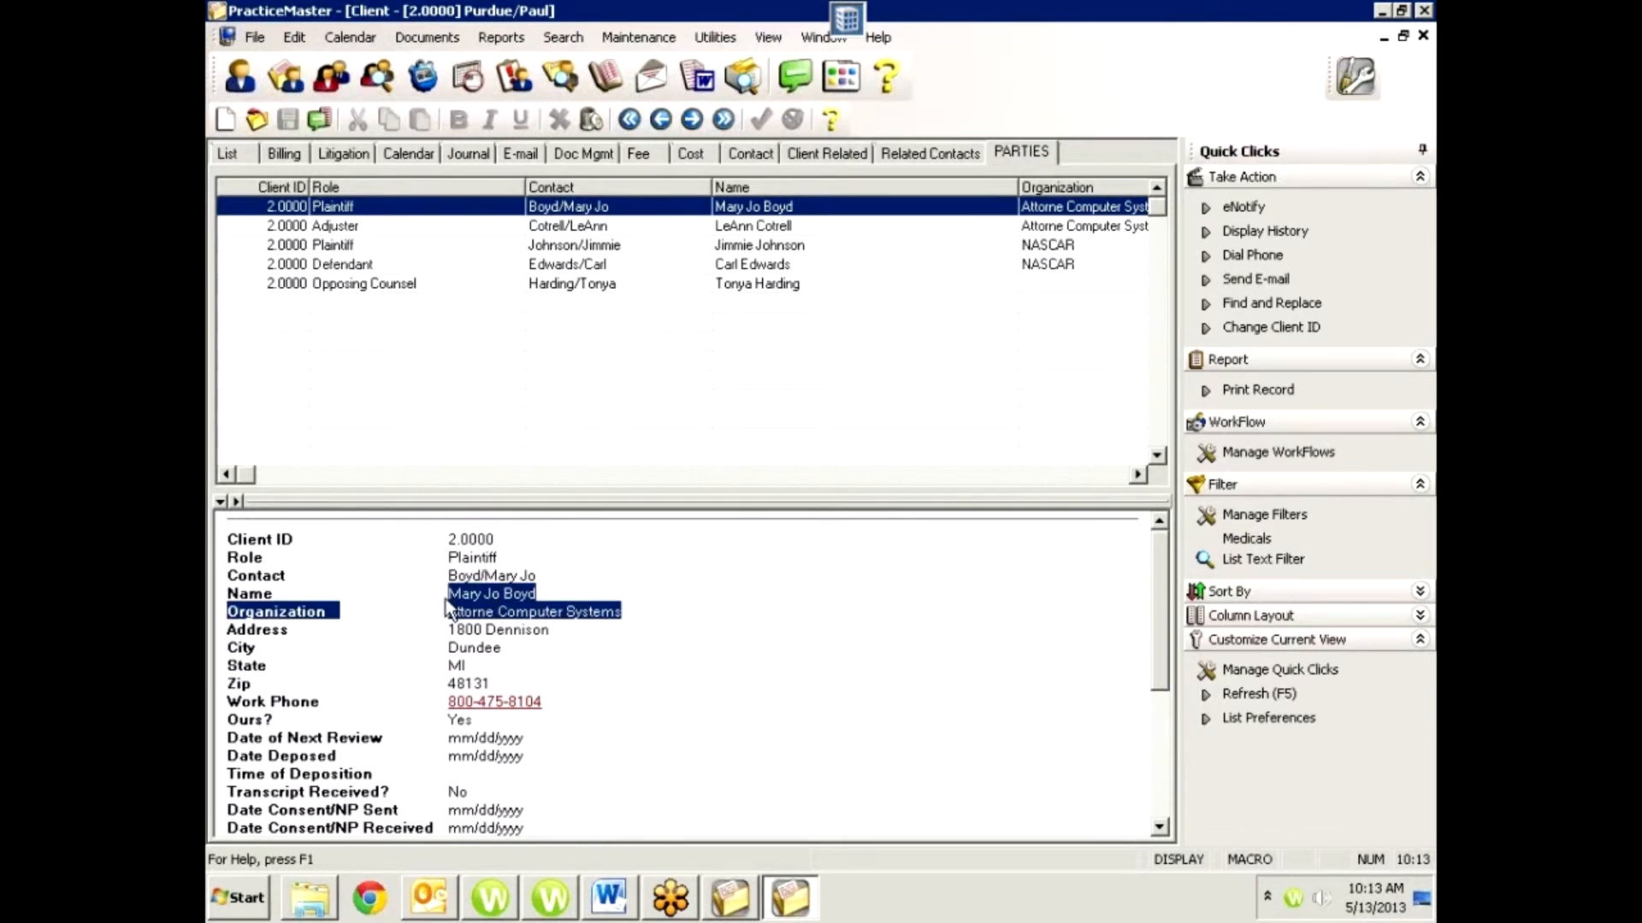
drag(554, 633, 455, 616)
drag(508, 690, 450, 614)
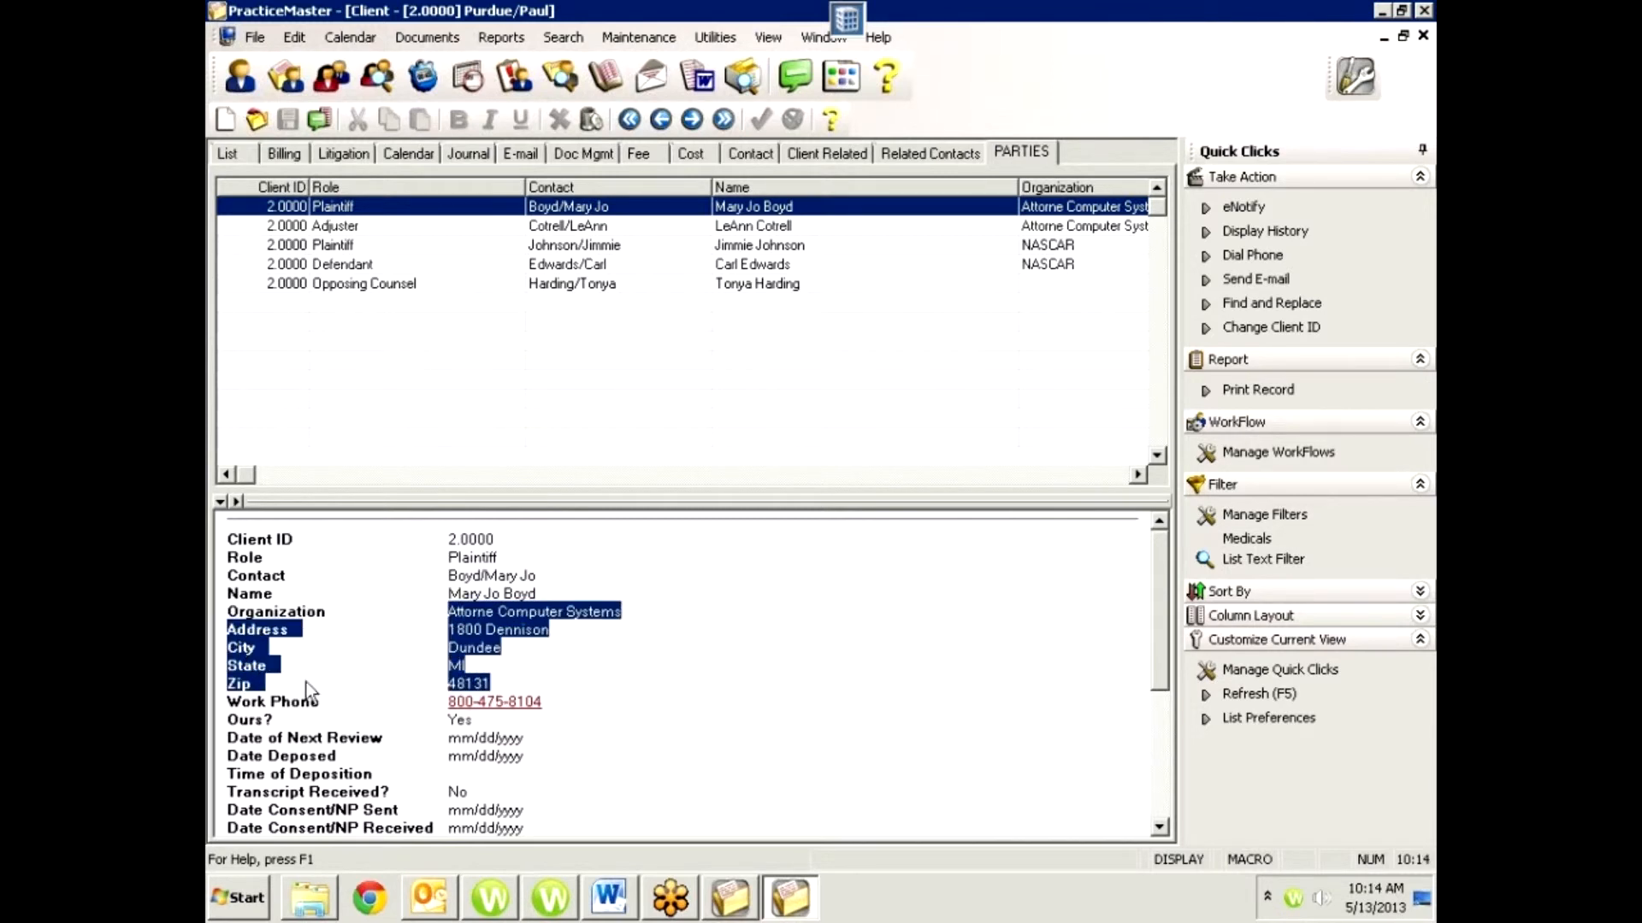
click(504, 707)
click(870, 580)
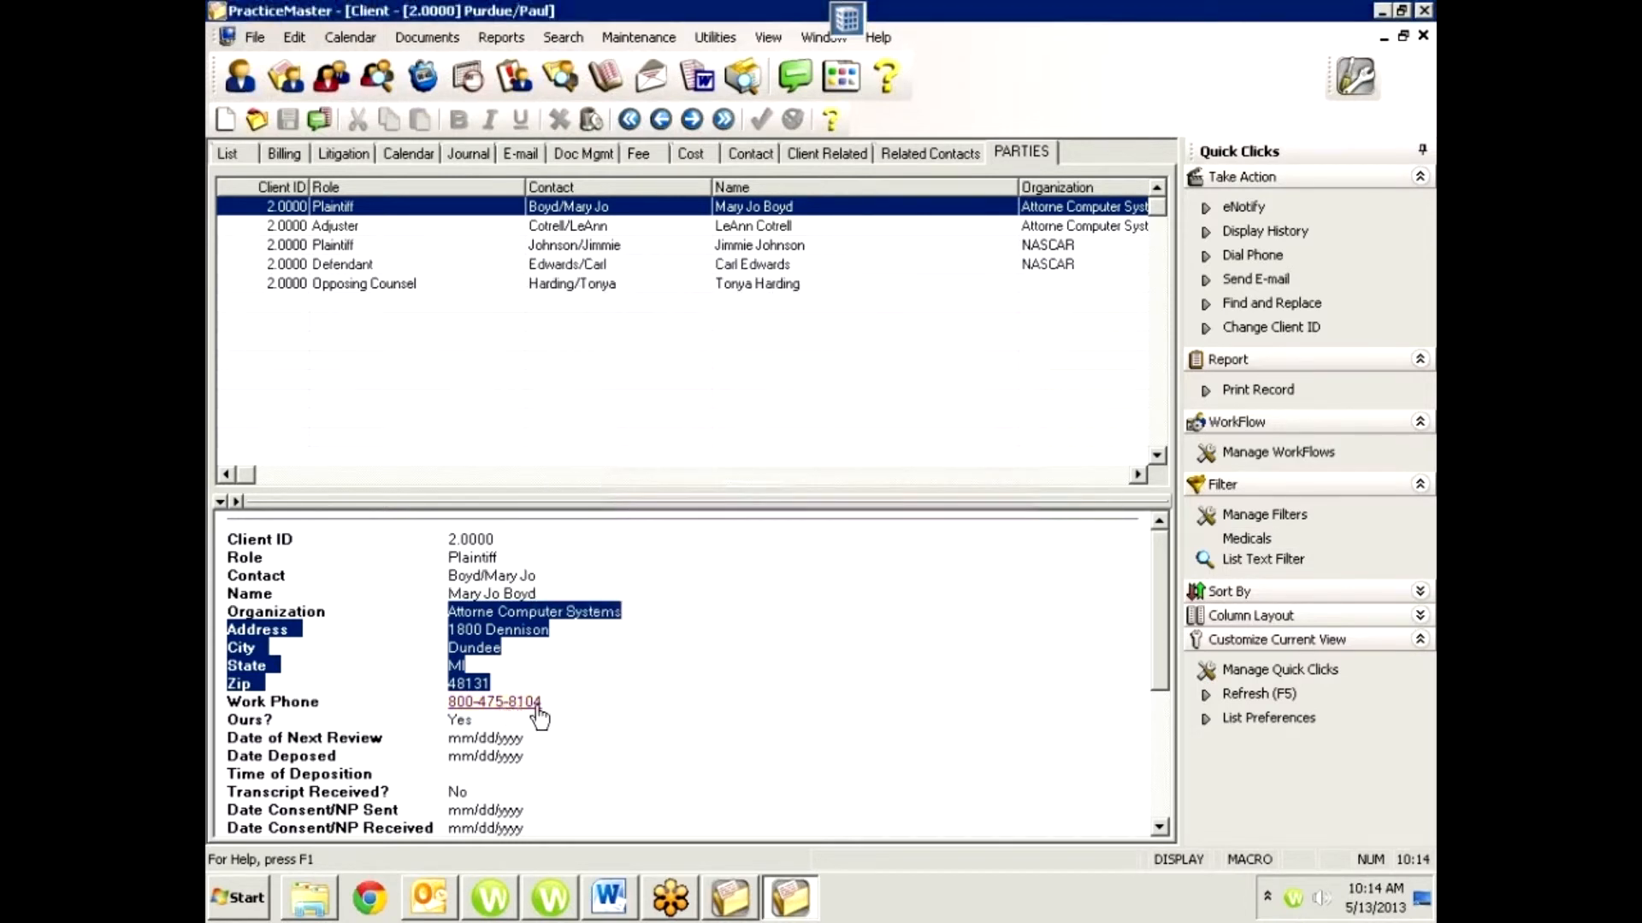
click(651, 727)
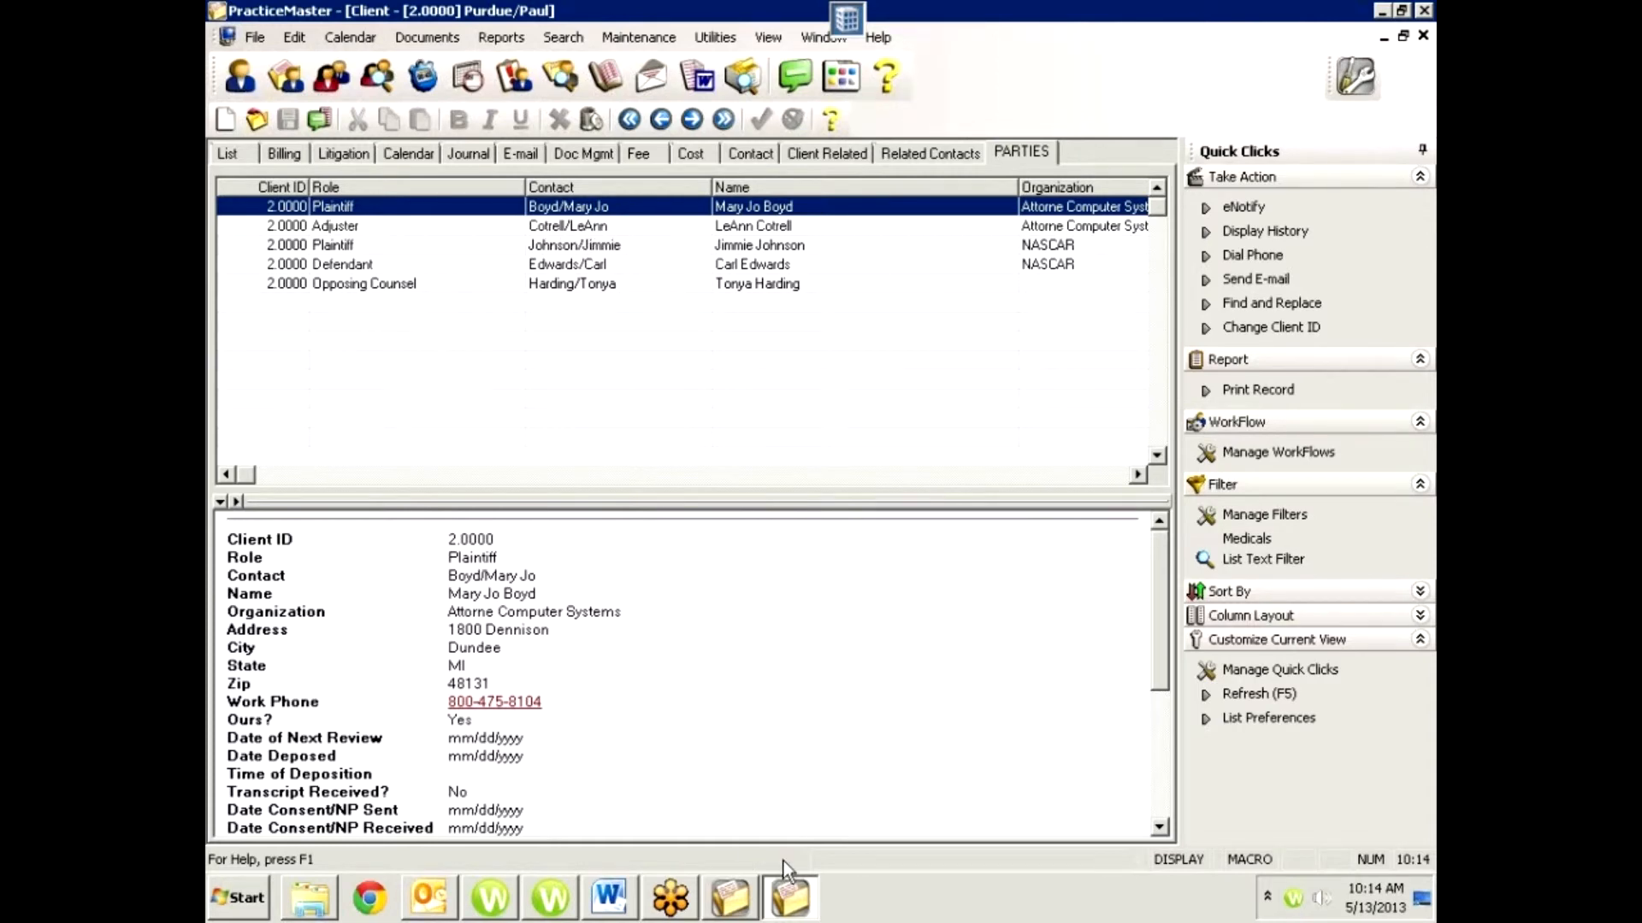
Switch back to the Cottrell Corporation window, enter the represented contact as the LW Responsible Attorney's first Attorney/Client relationship, and save the record.
click(741, 912)
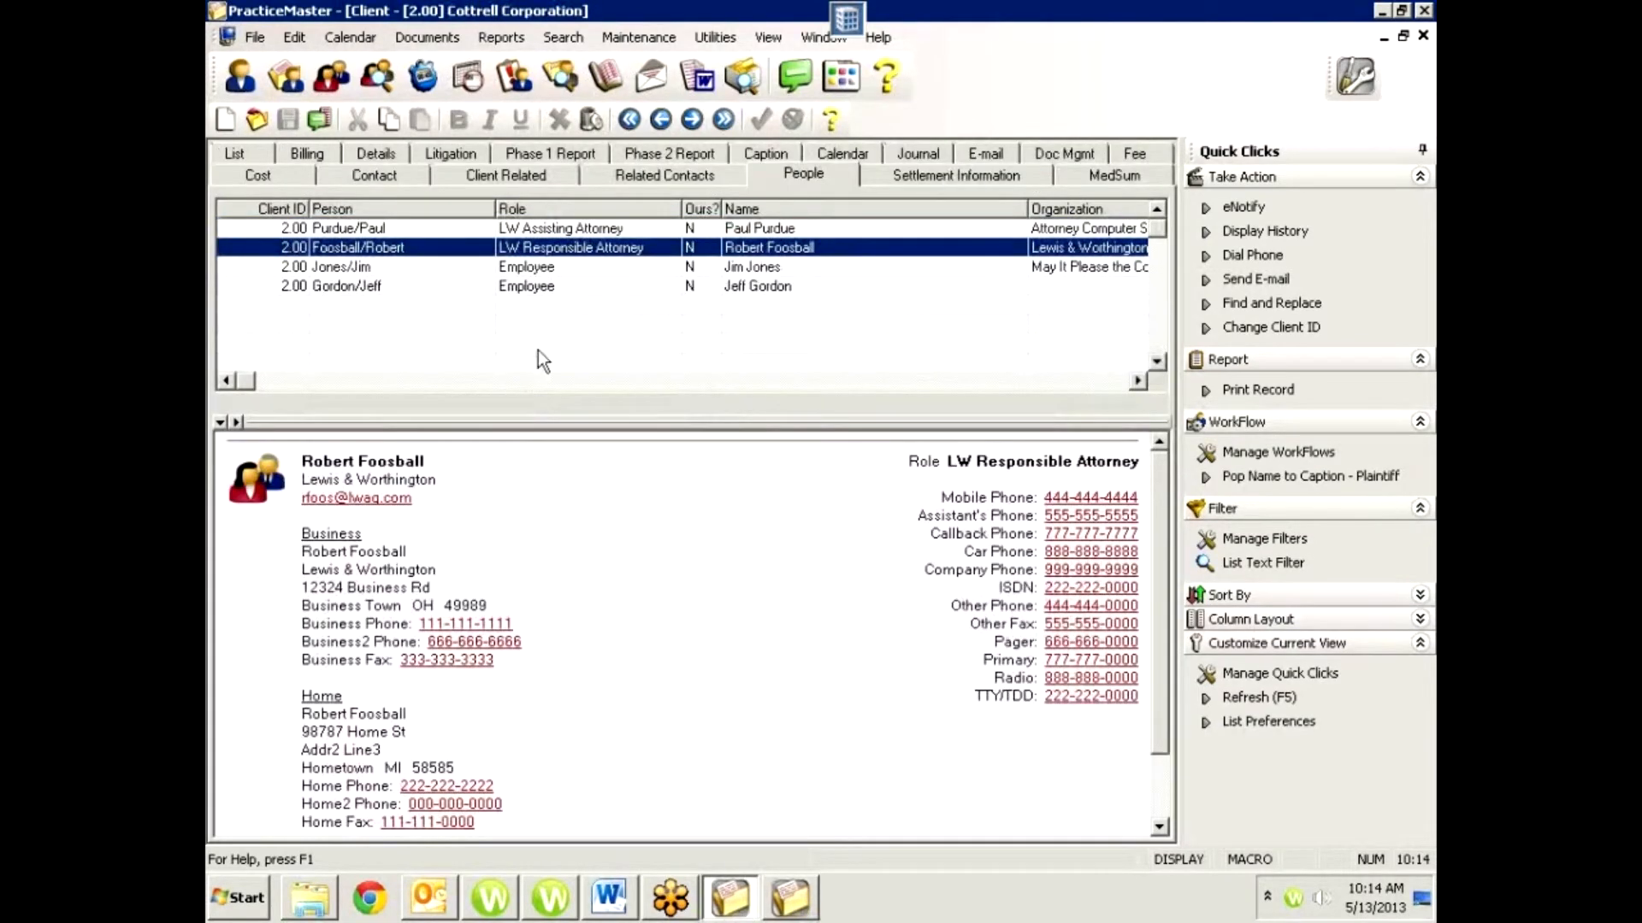
double_click(444, 248)
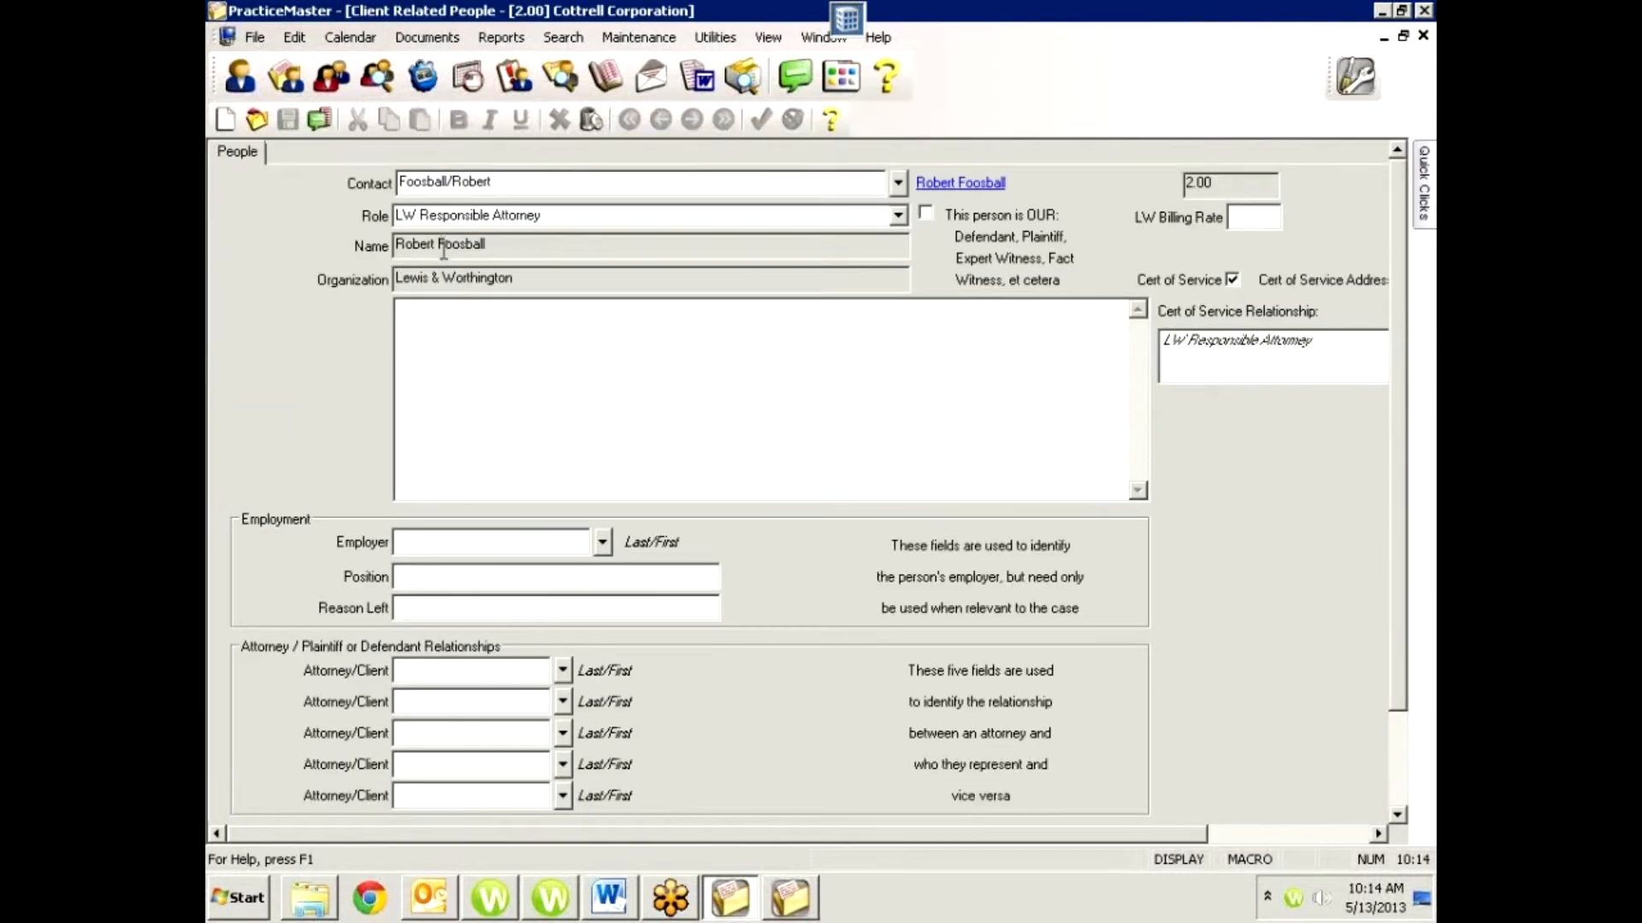
click(454, 668)
key(Tab)
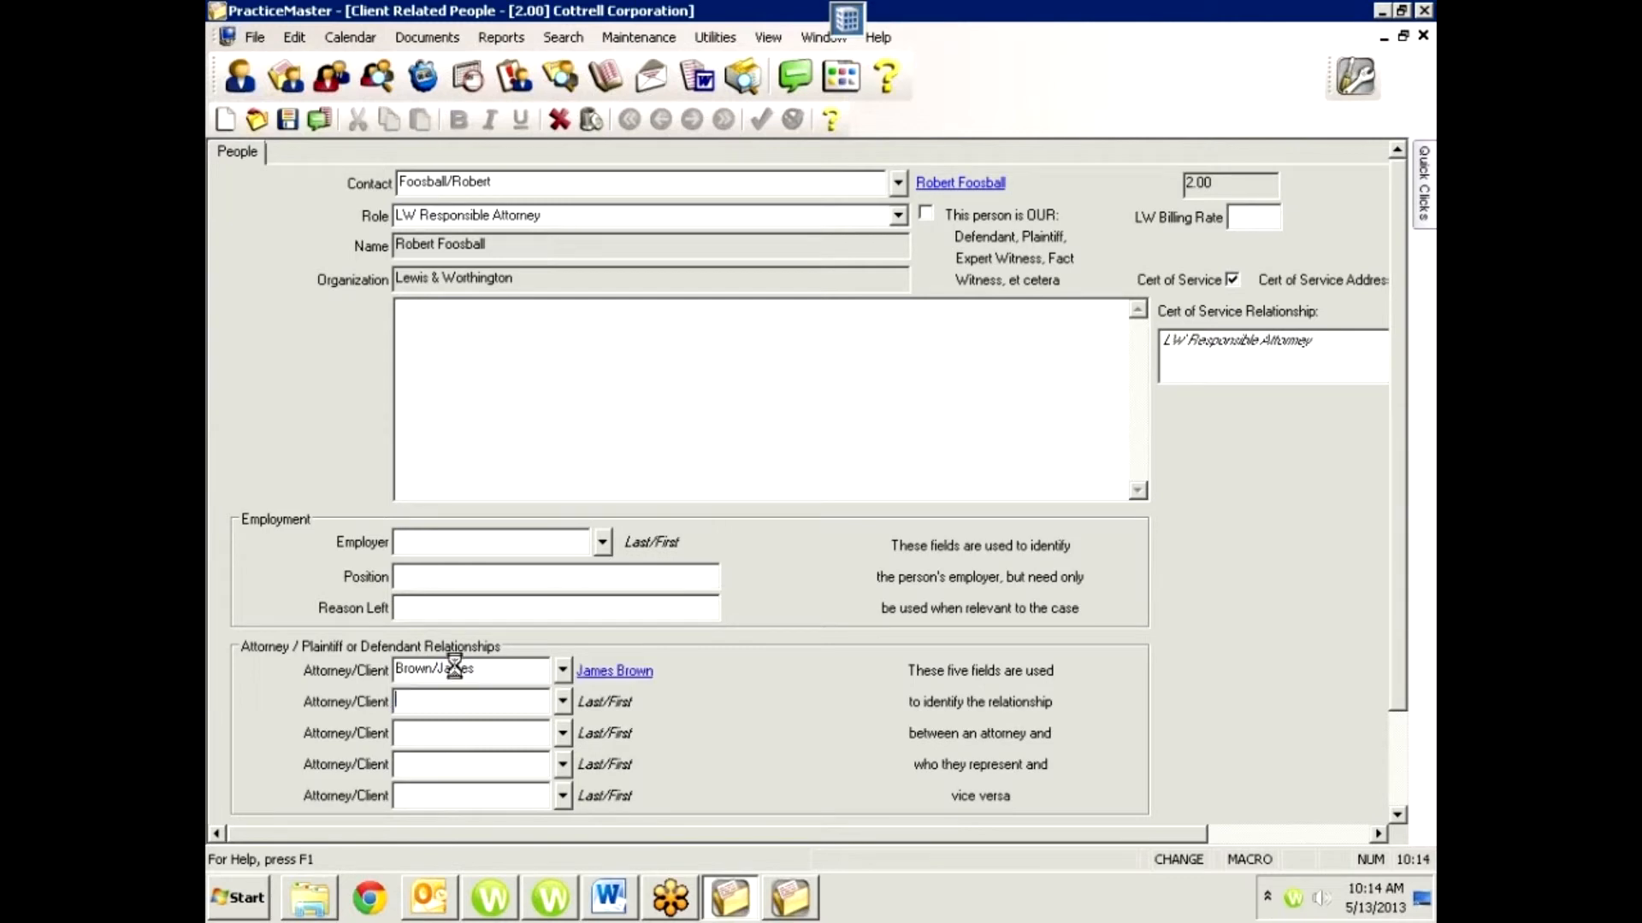
key(ctrl+s)
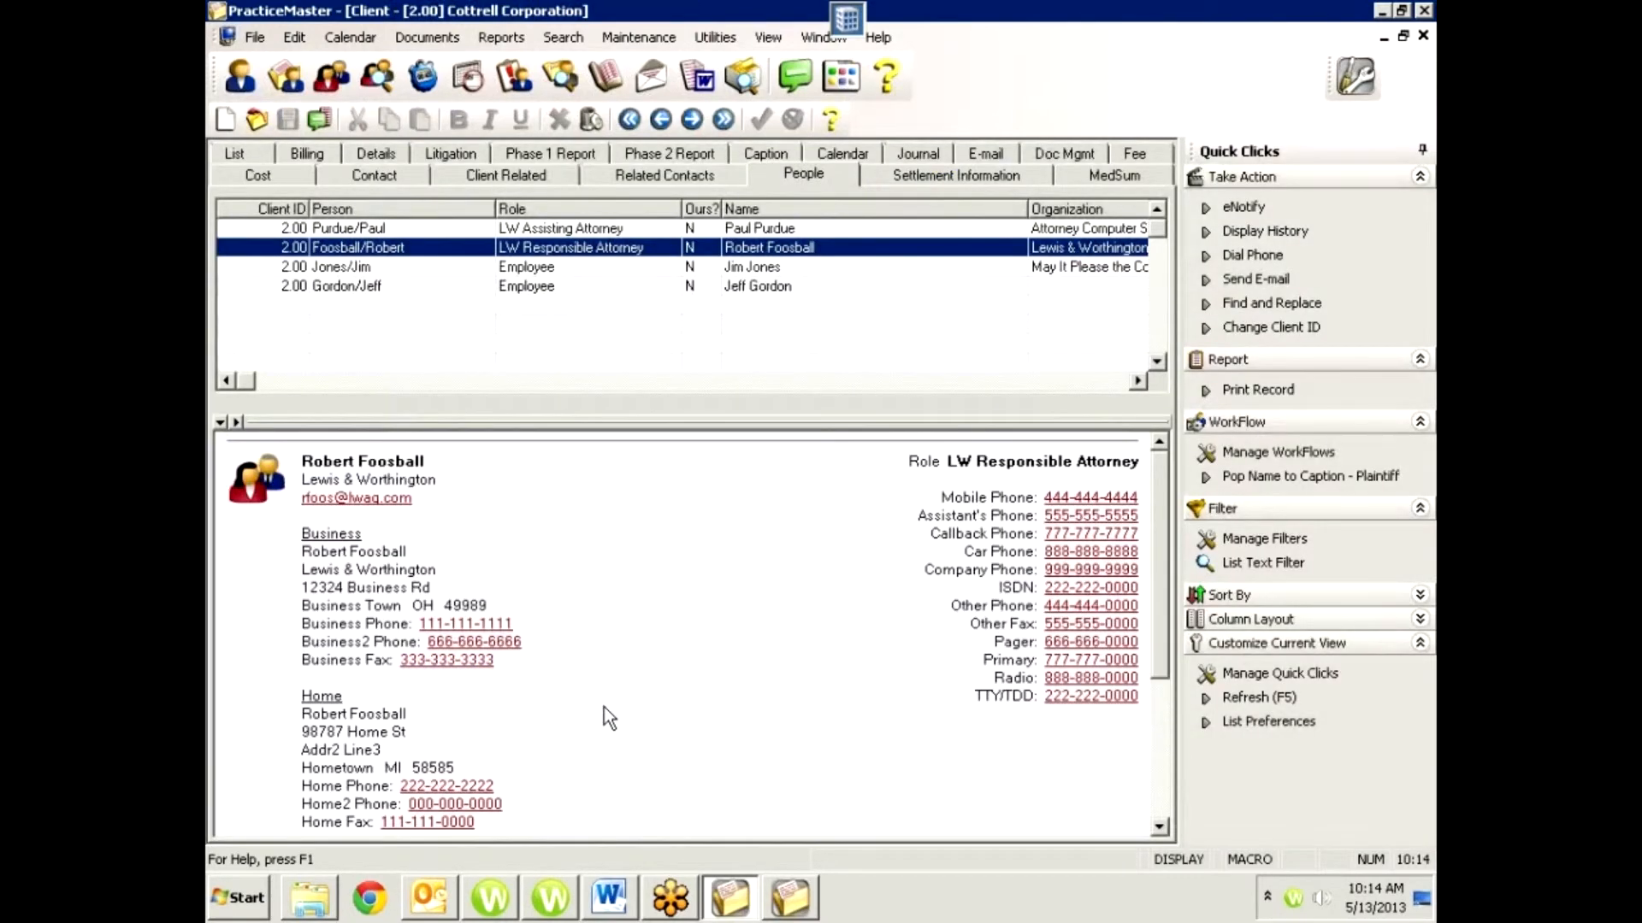
Examine the Representing section in the LW Responsible Attorney's summary, including the represented person's address and e-mail links.
scroll(603, 711, down, 5)
drag(433, 775, 301, 721)
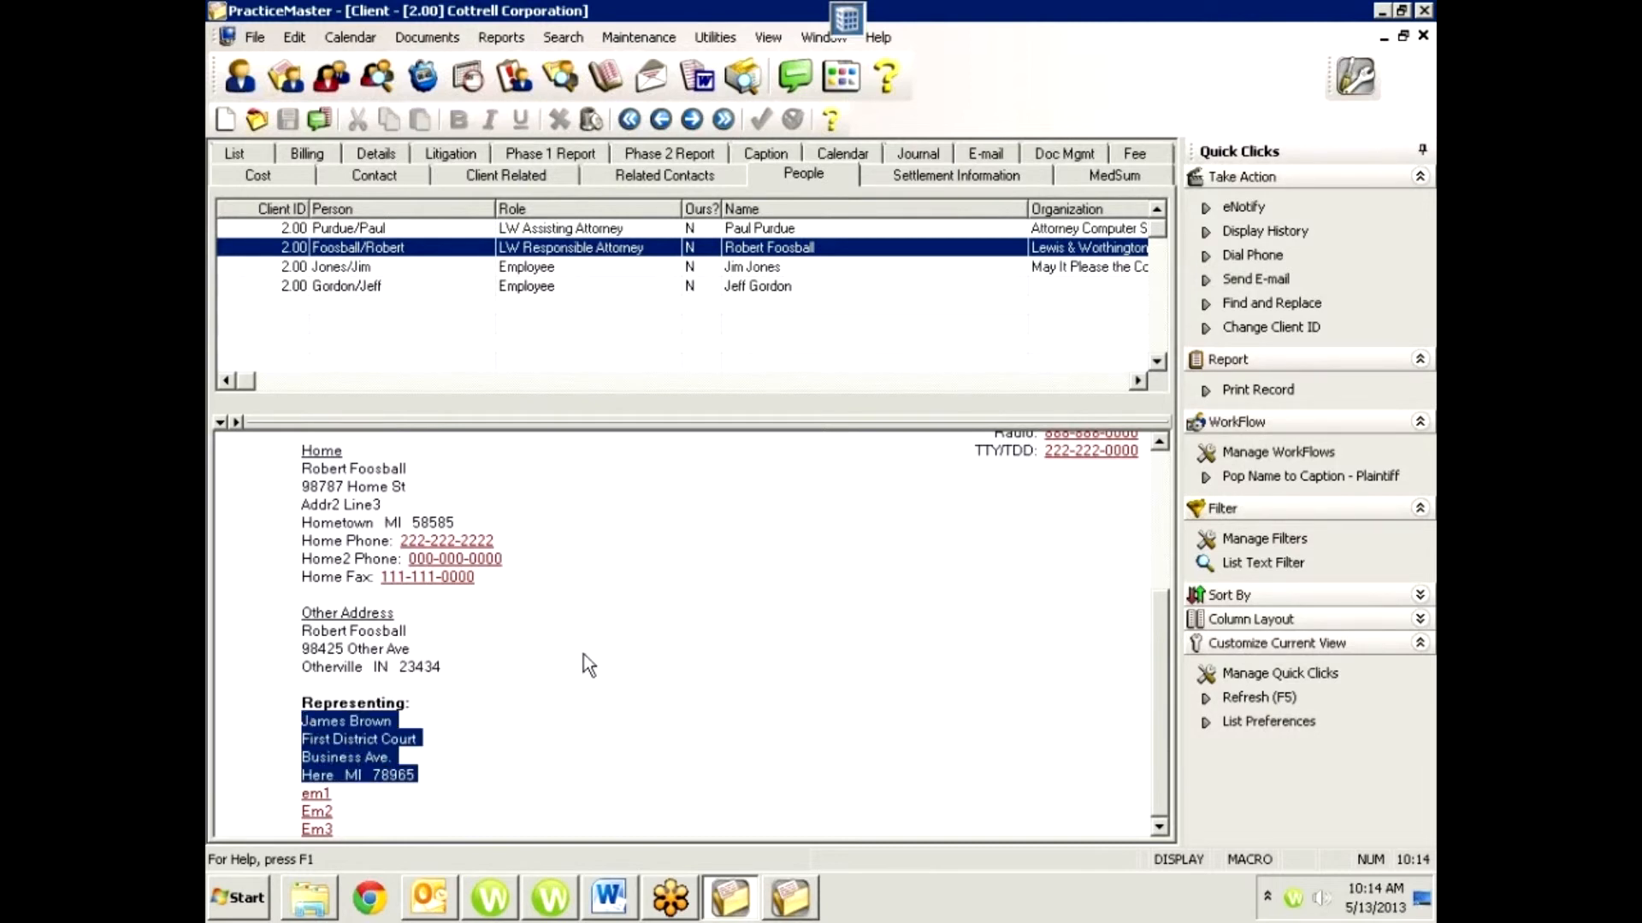
click(500, 749)
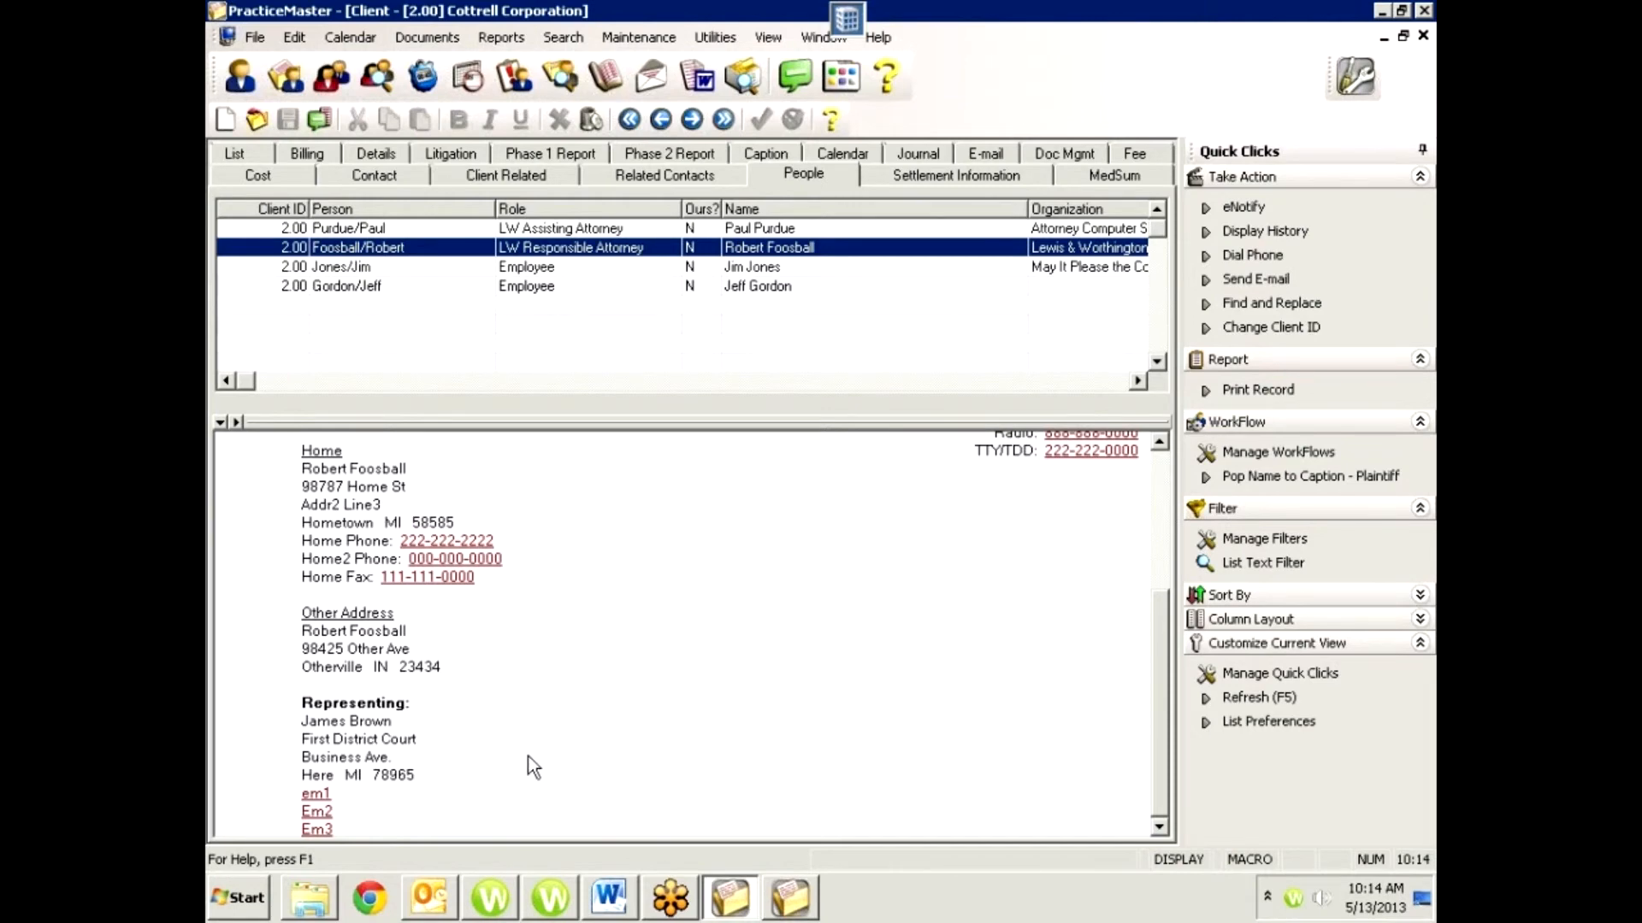
scroll(510, 771, up, 3)
scroll(510, 771, up, 1)
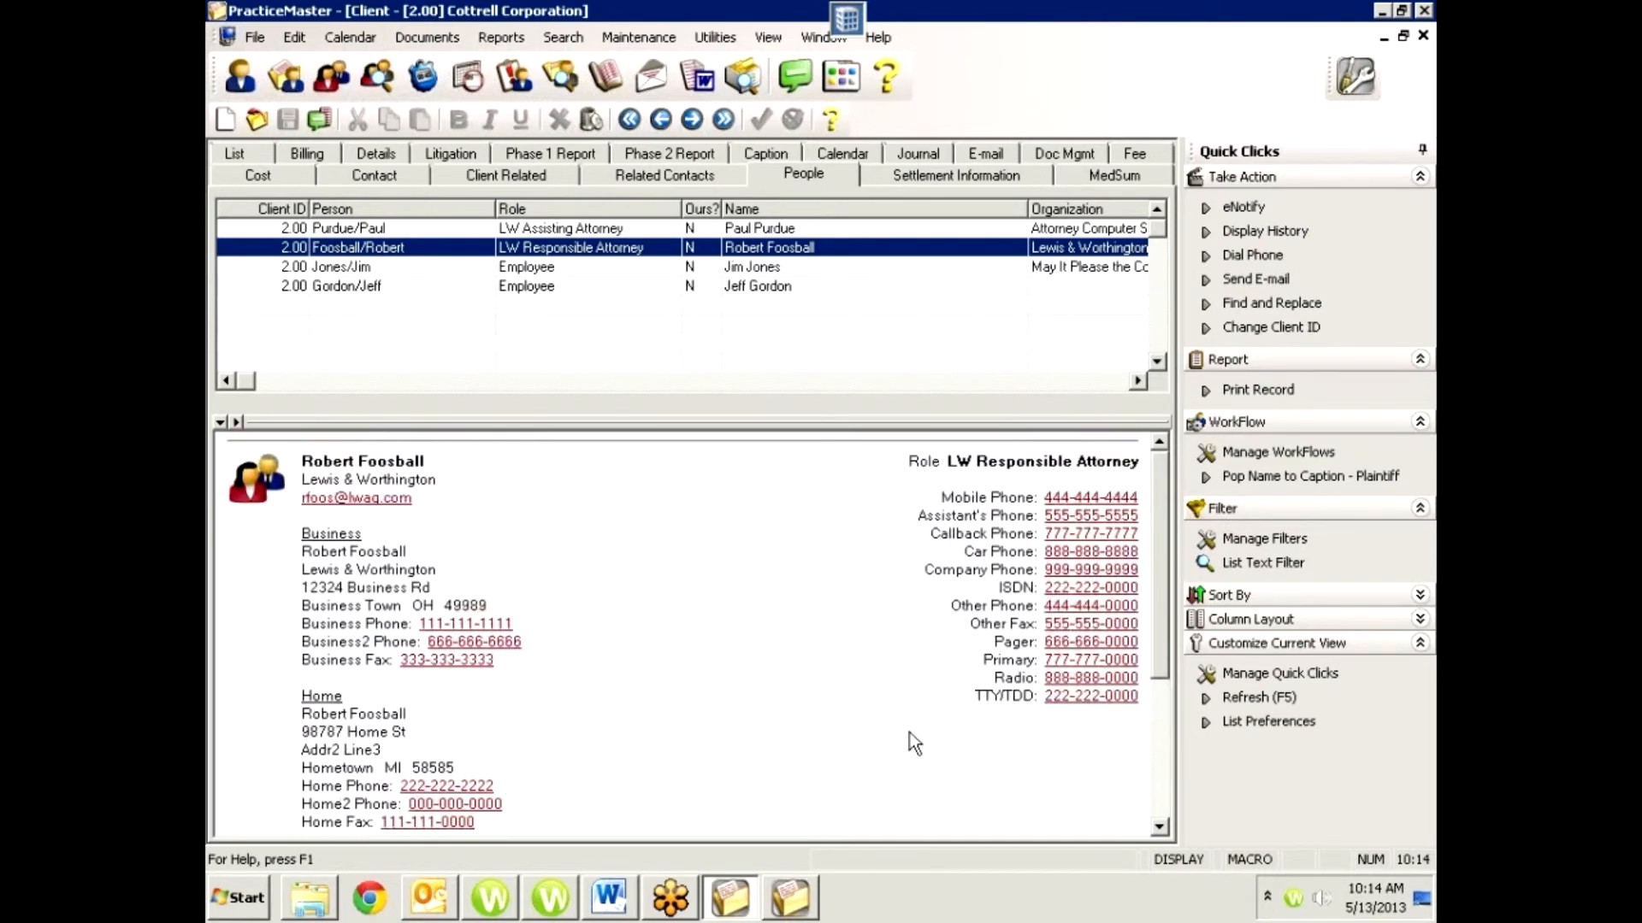
scroll(587, 652, down, 4)
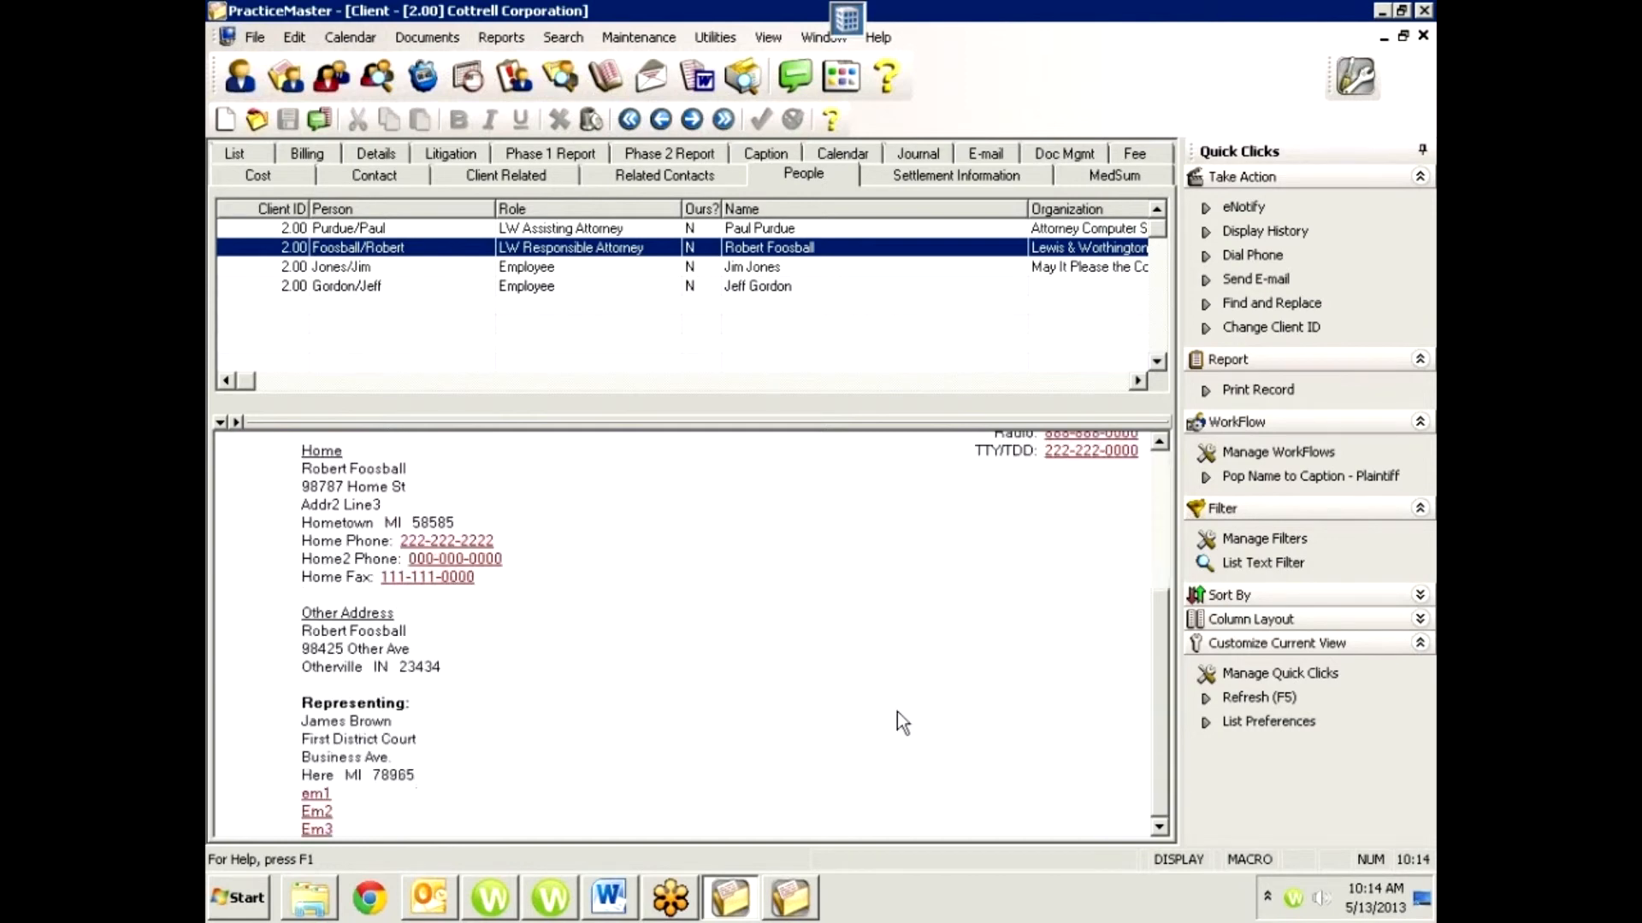
scroll(937, 712, up, 4)
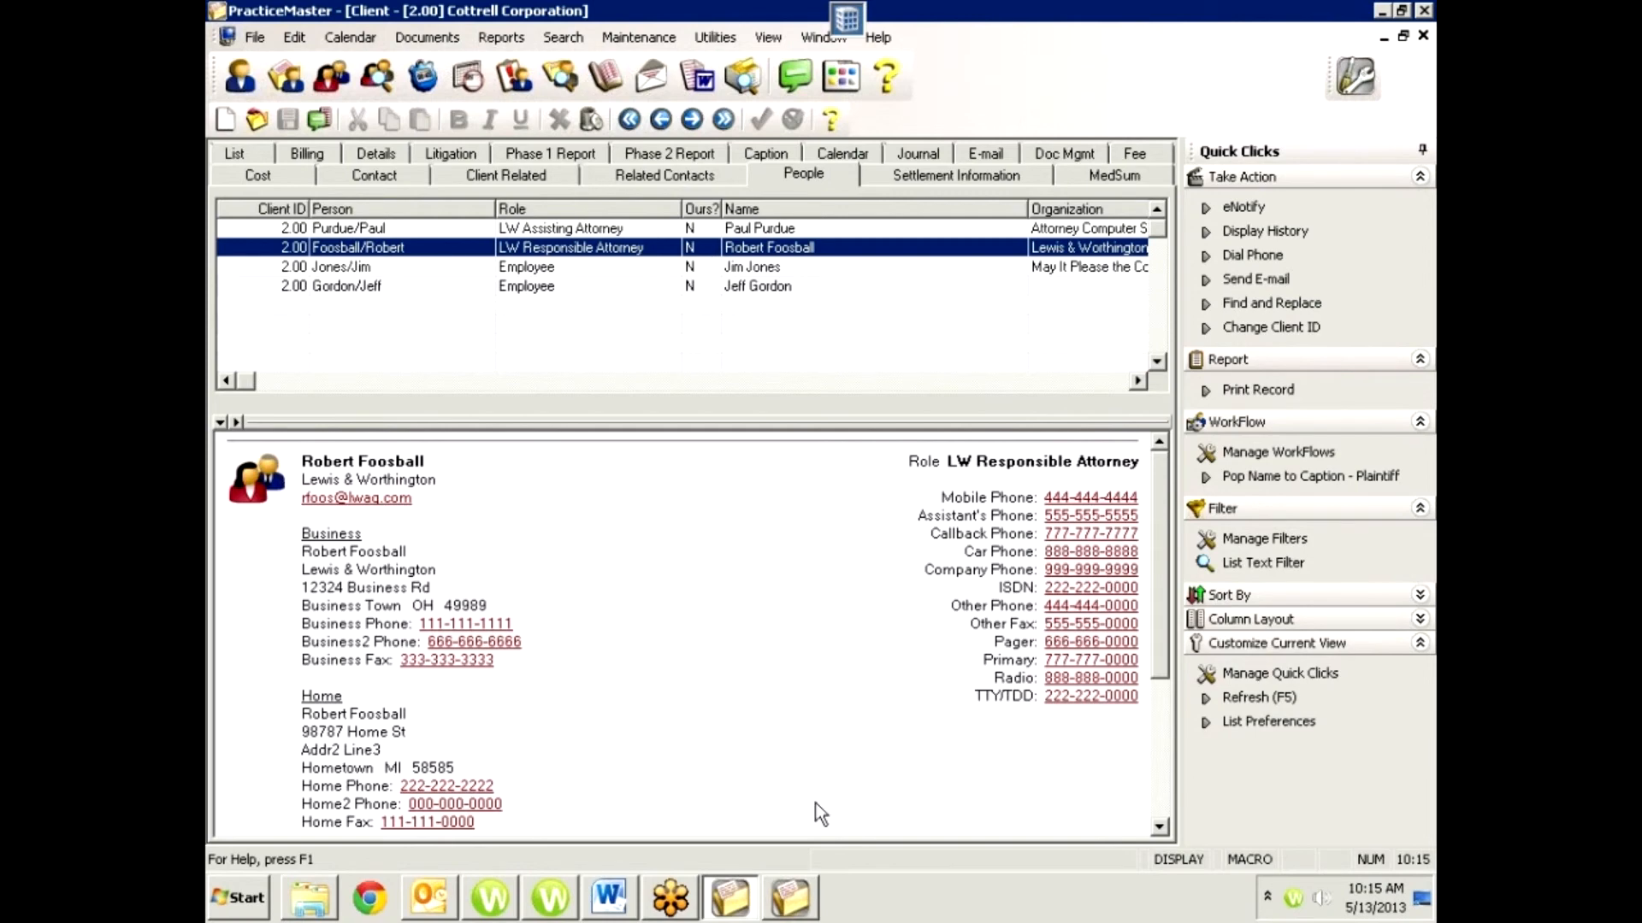
Reopen the contact information linked to the LW Responsible Attorney and check its mailing list details and address types.
double_click(612, 246)
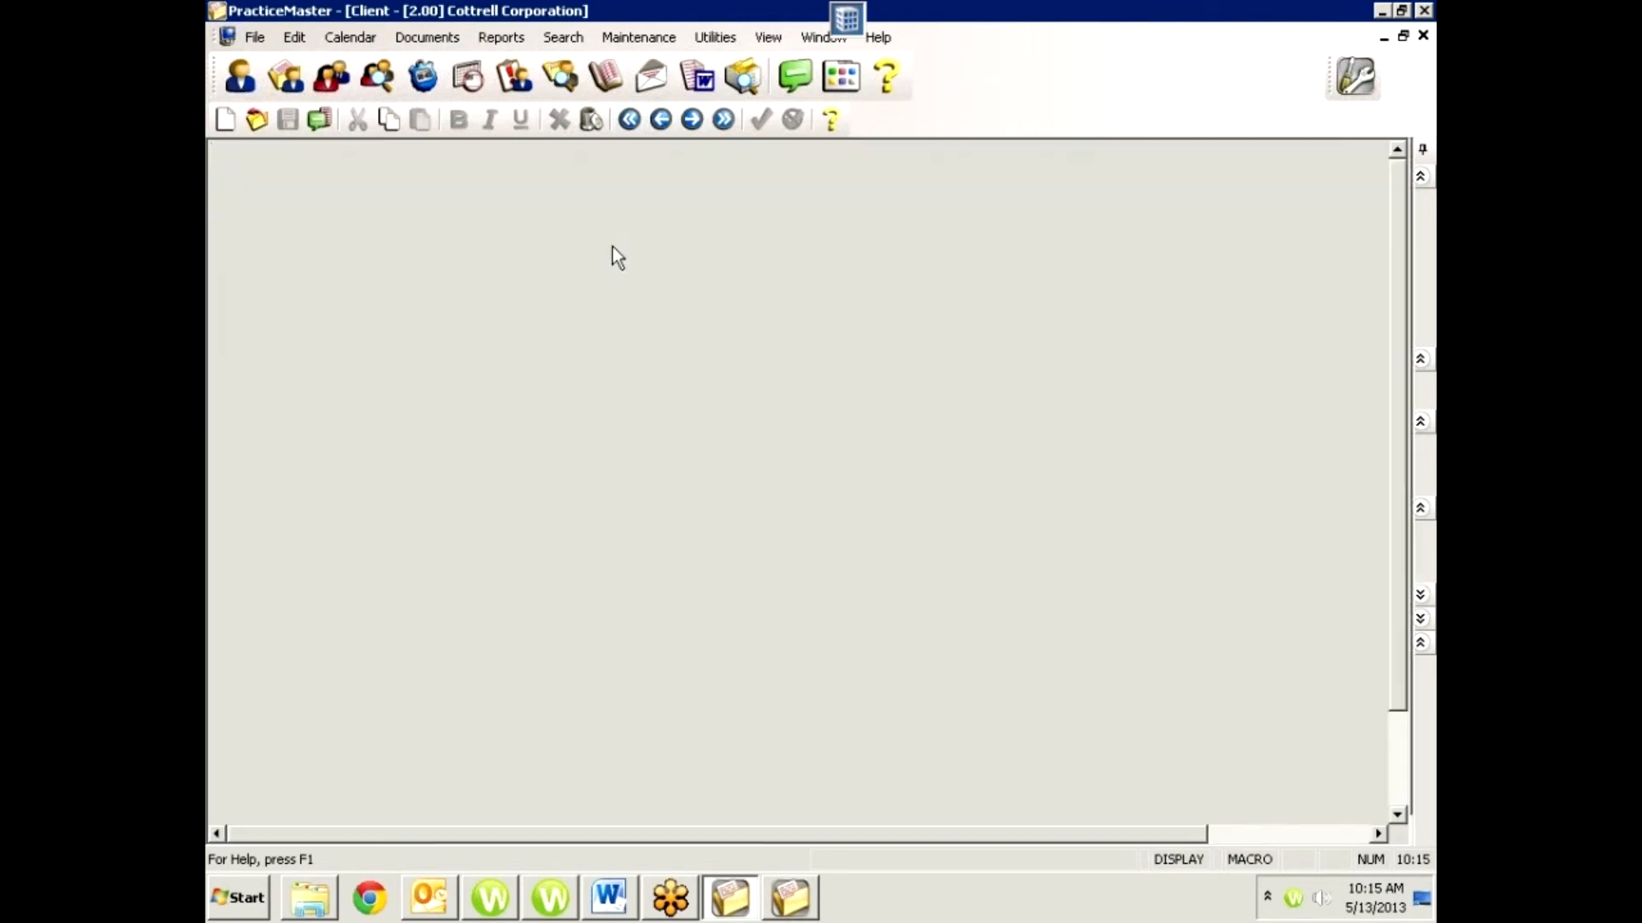
click(969, 184)
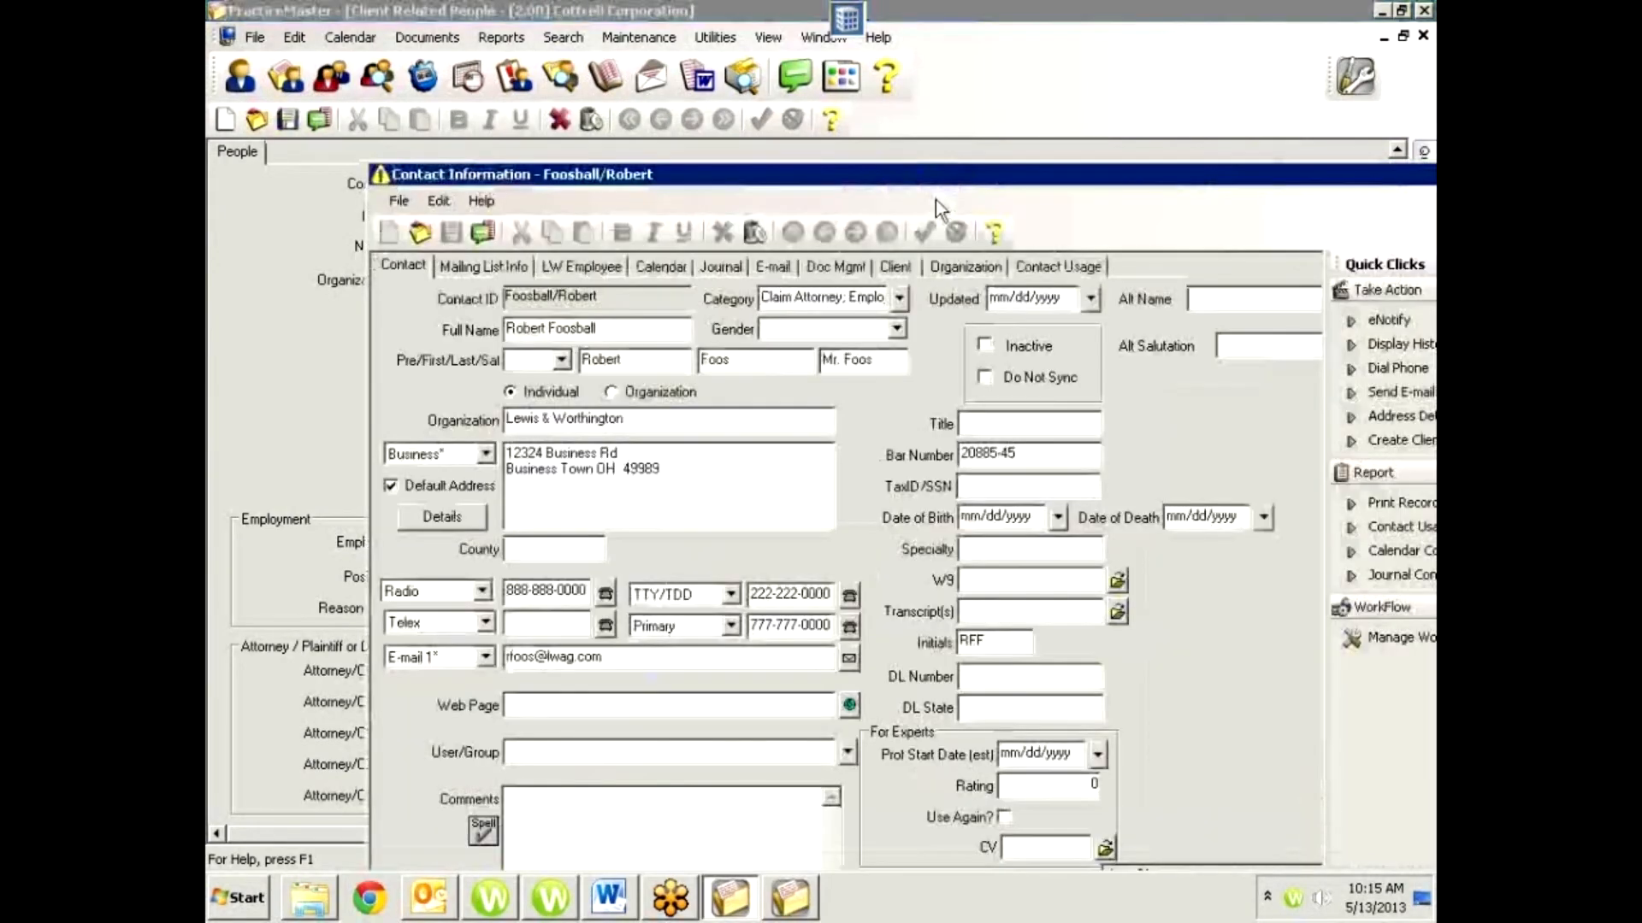
click(569, 274)
click(493, 267)
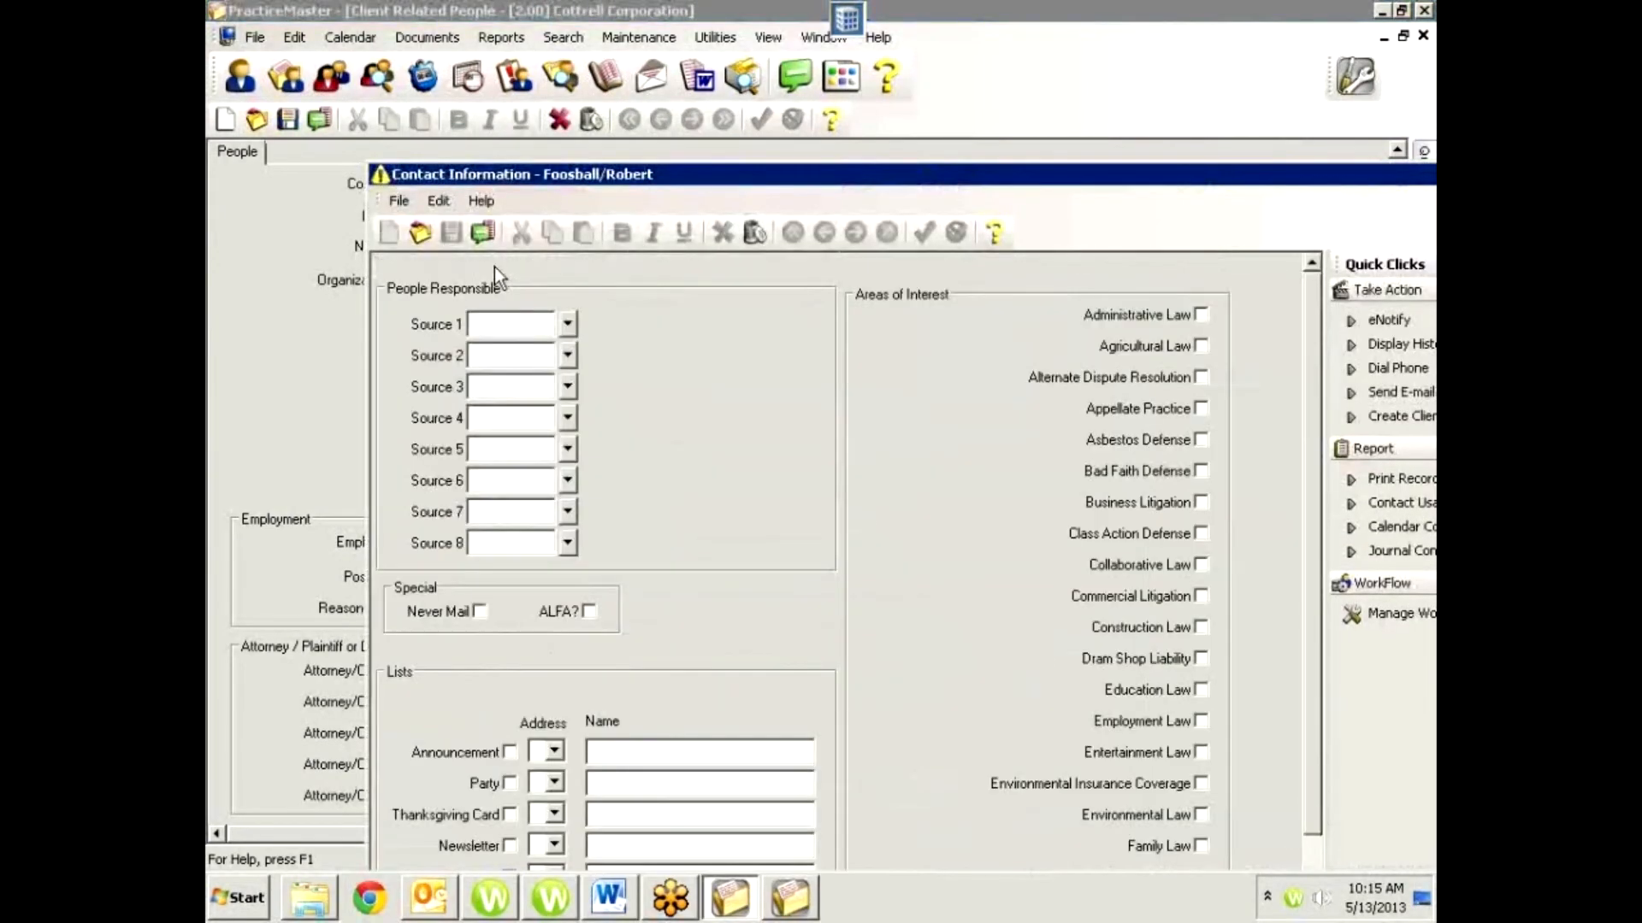
click(396, 267)
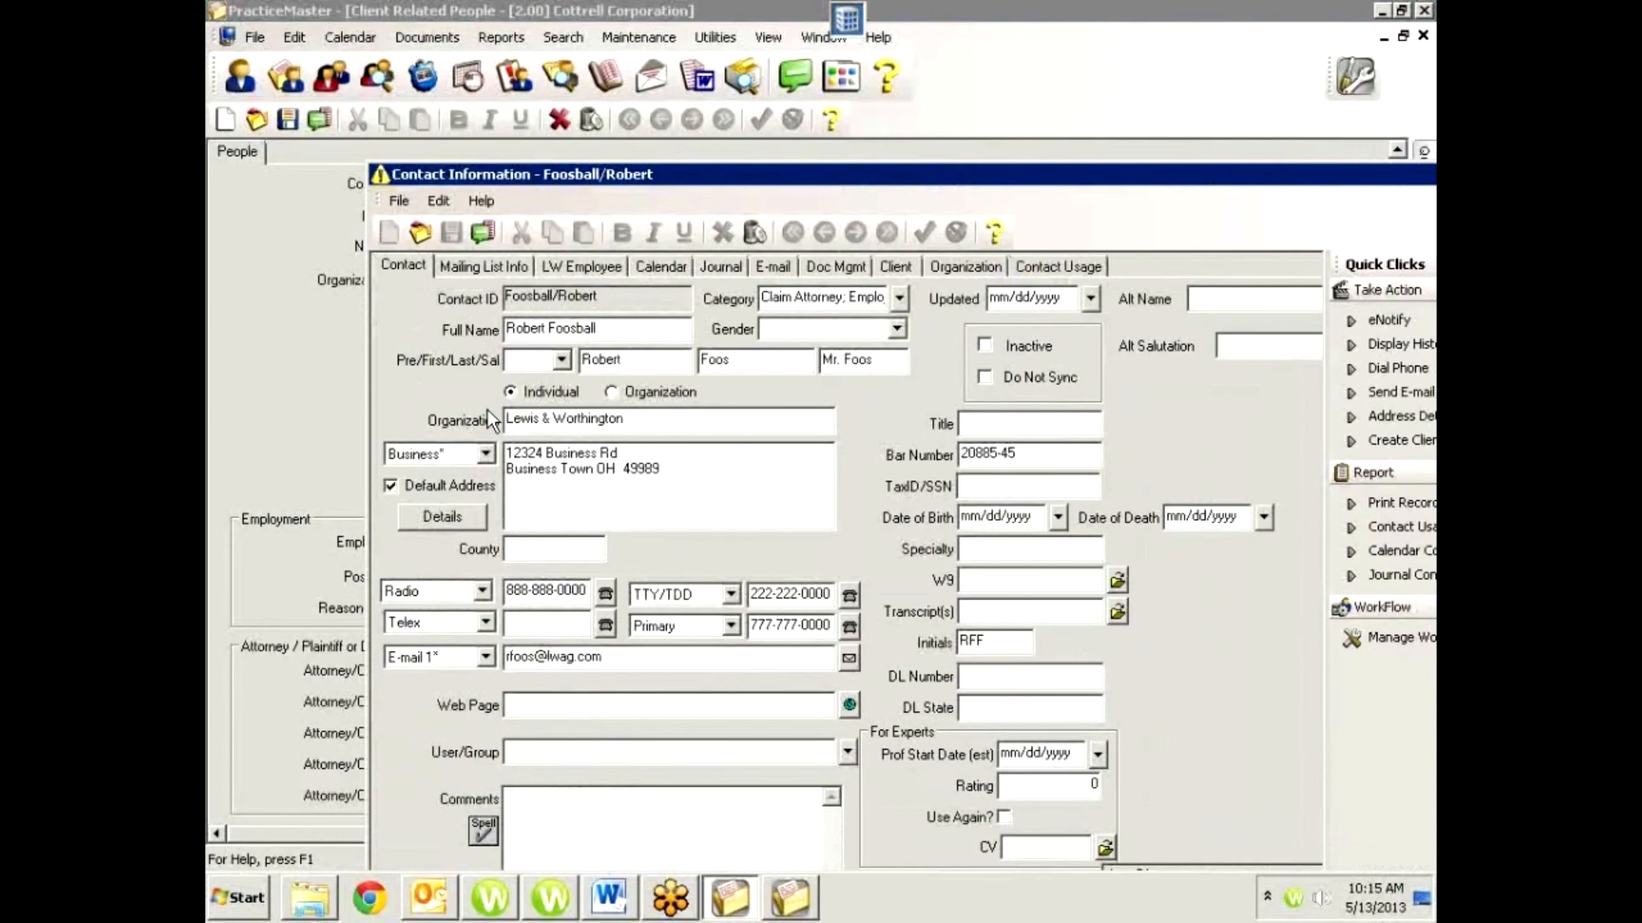
click(486, 453)
click(483, 451)
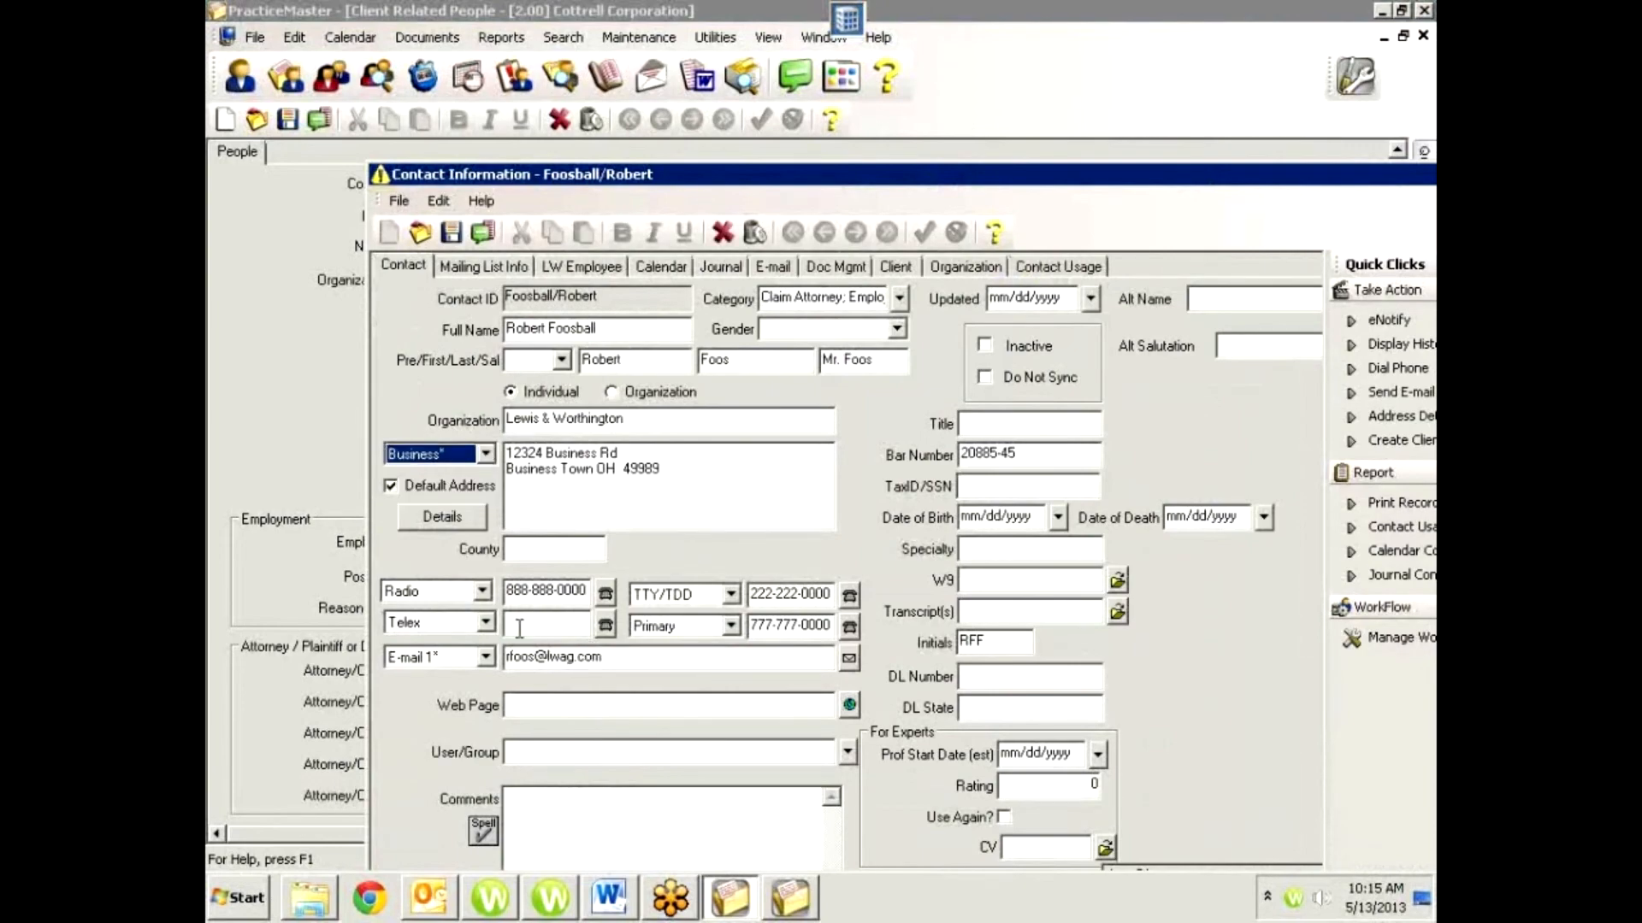